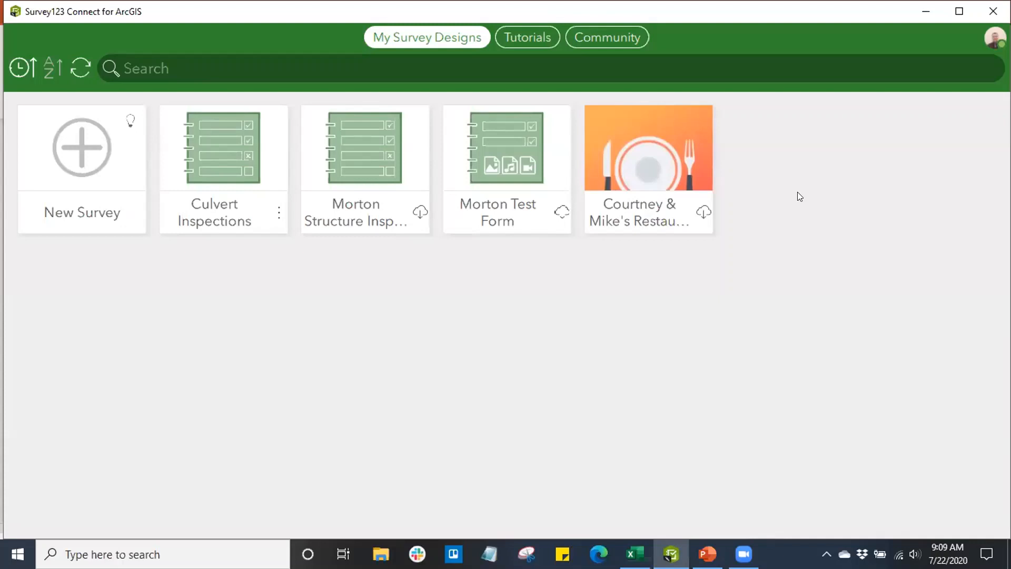
View the signed-in account panel and look through the XLSForm tutorials.
{"action": "left_click", "coordinate": [991, 35]}
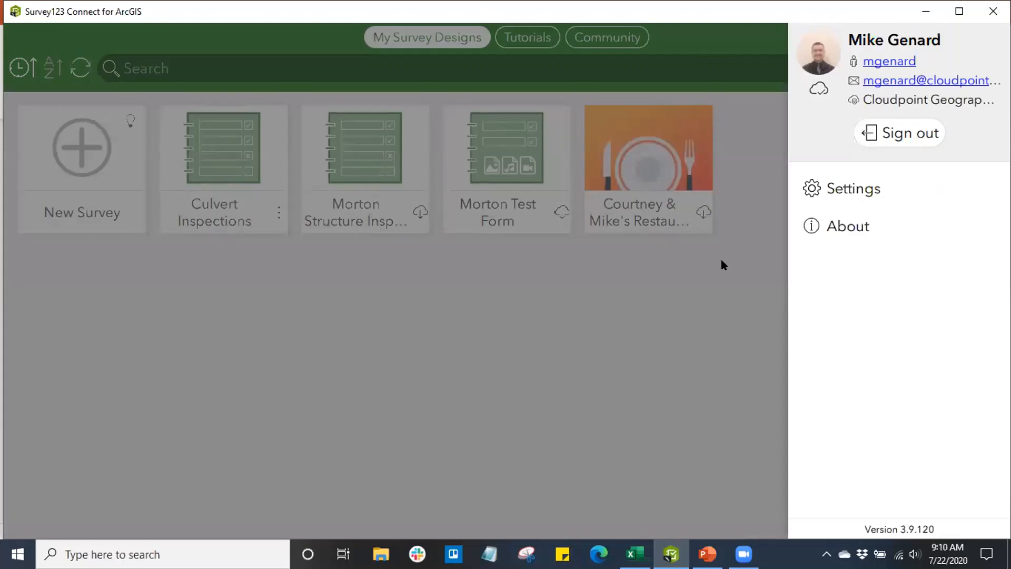
{"action": "left_click", "coordinate": [643, 311]}
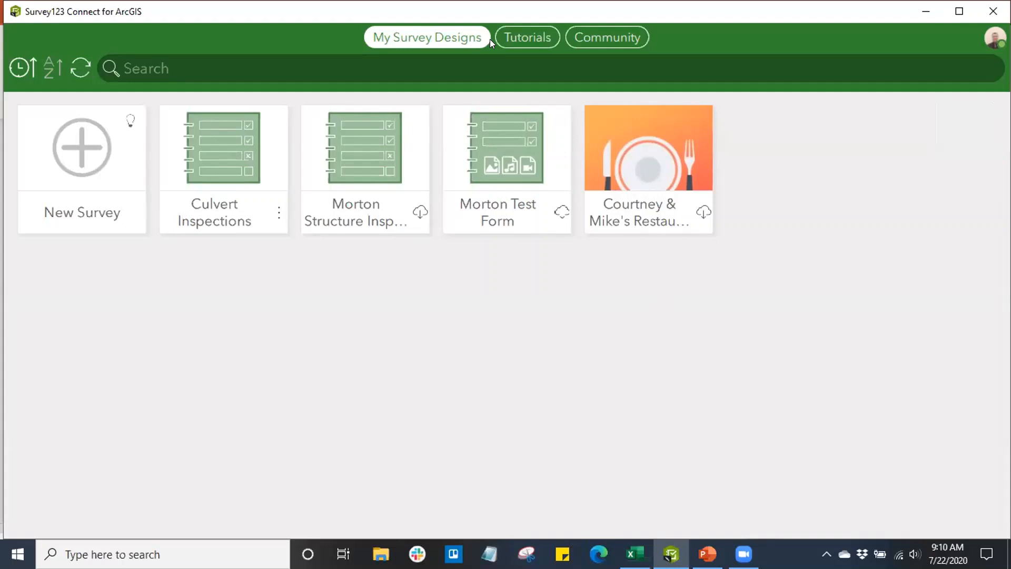
{"action": "left_click", "coordinate": [527, 38]}
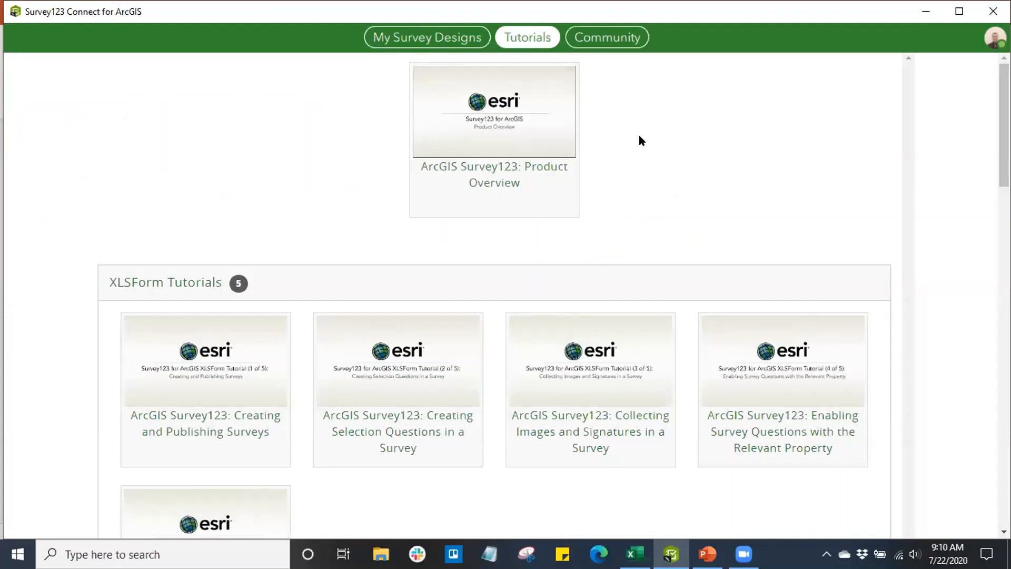
{"action": "scroll", "coordinate": [640, 136], "scroll_direction": "down", "scroll_amount": 3}
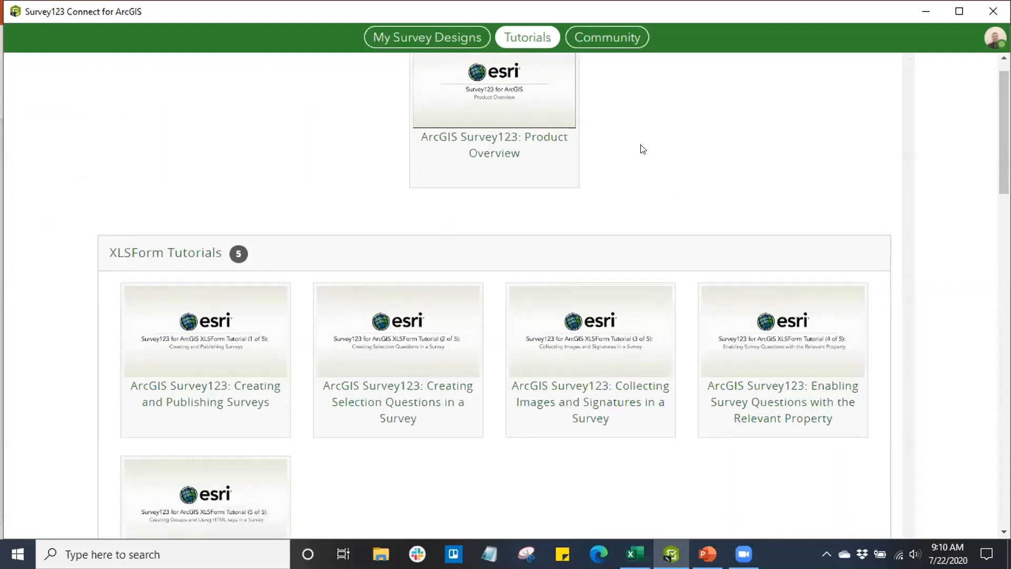
{"action": "scroll", "coordinate": [637, 159], "scroll_direction": "down", "scroll_amount": 3}
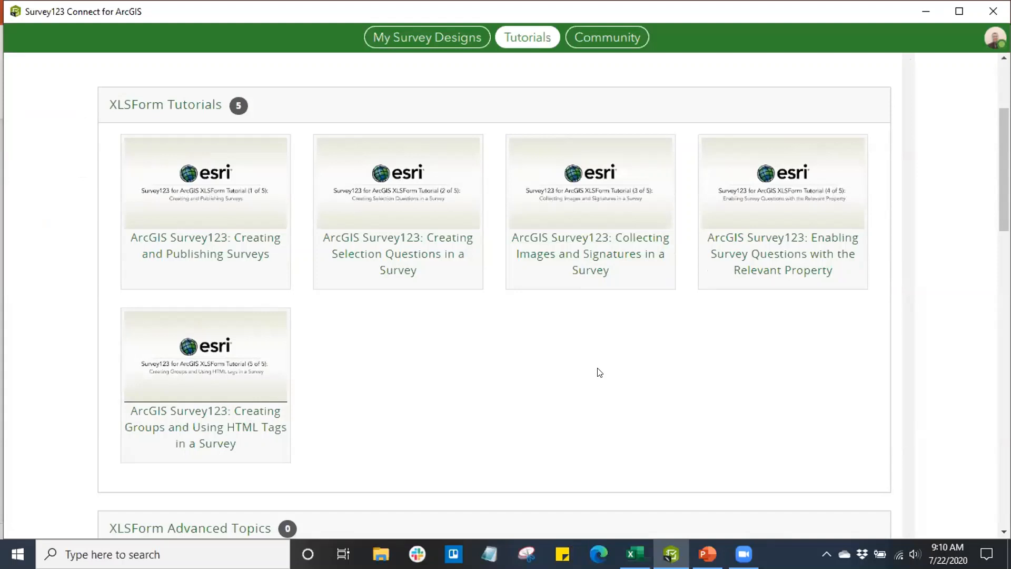
Browse the Survey123 community activity, covering discussions, questions, blogs and tweets.
{"action": "left_click", "coordinate": [611, 40]}
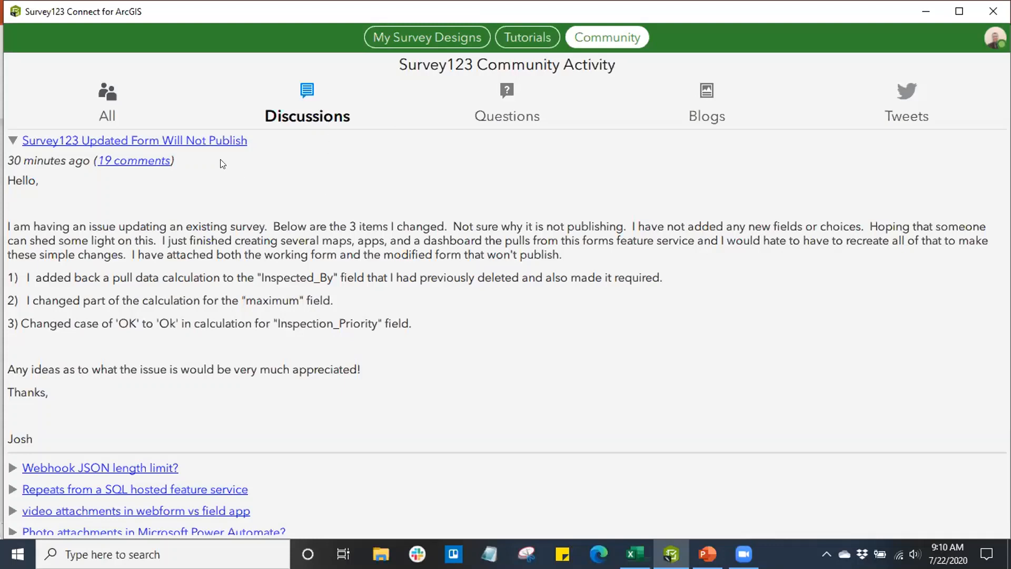
{"action": "left_click", "coordinate": [489, 105]}
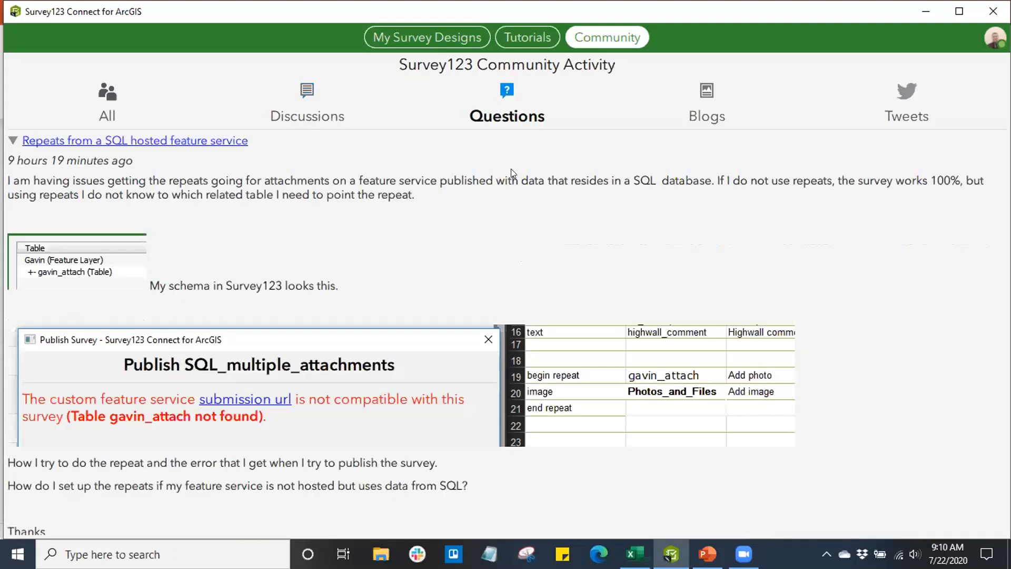
{"action": "left_click", "coordinate": [713, 87]}
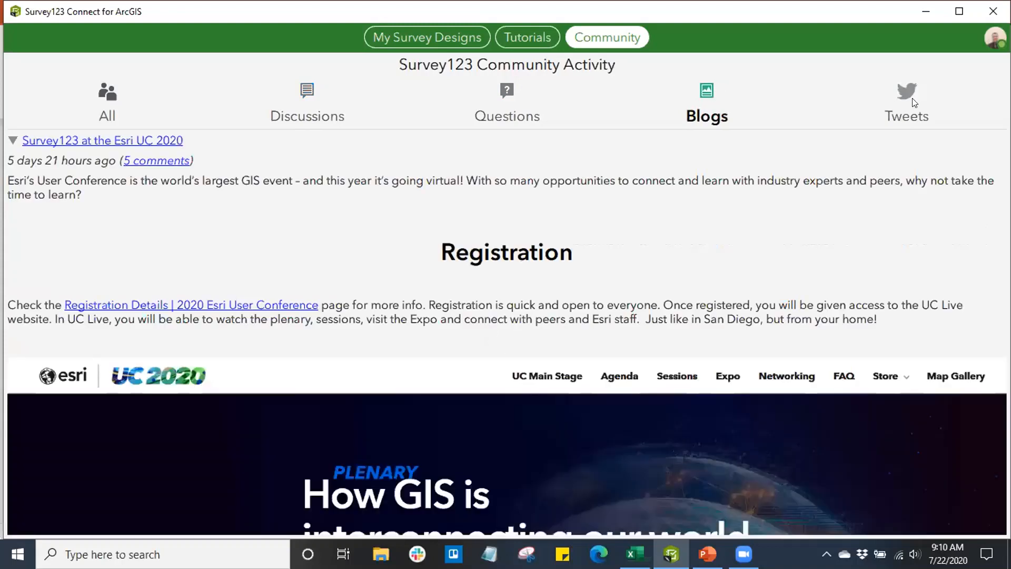
{"action": "left_click", "coordinate": [911, 97]}
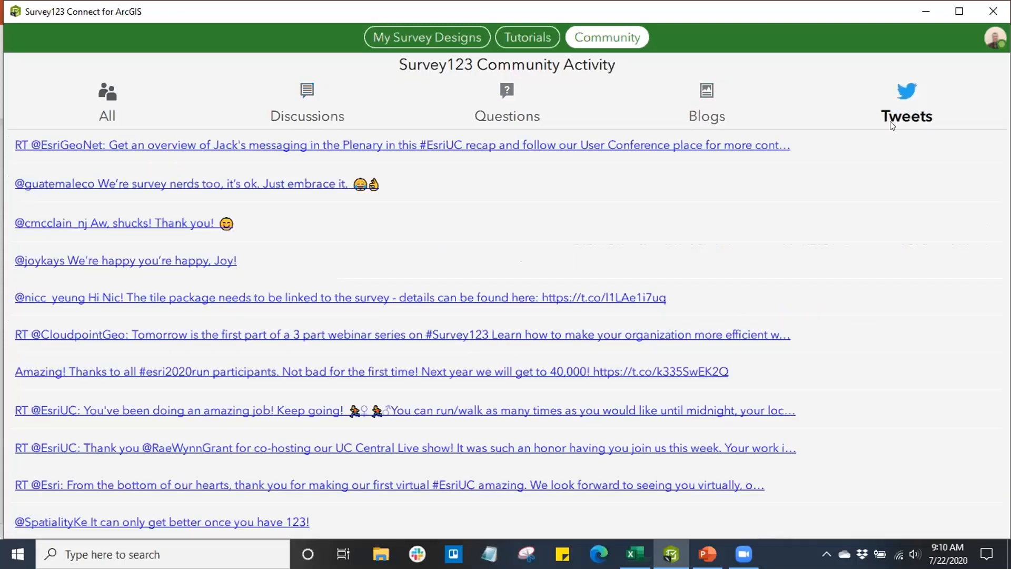
{"action": "left_click", "coordinate": [304, 105]}
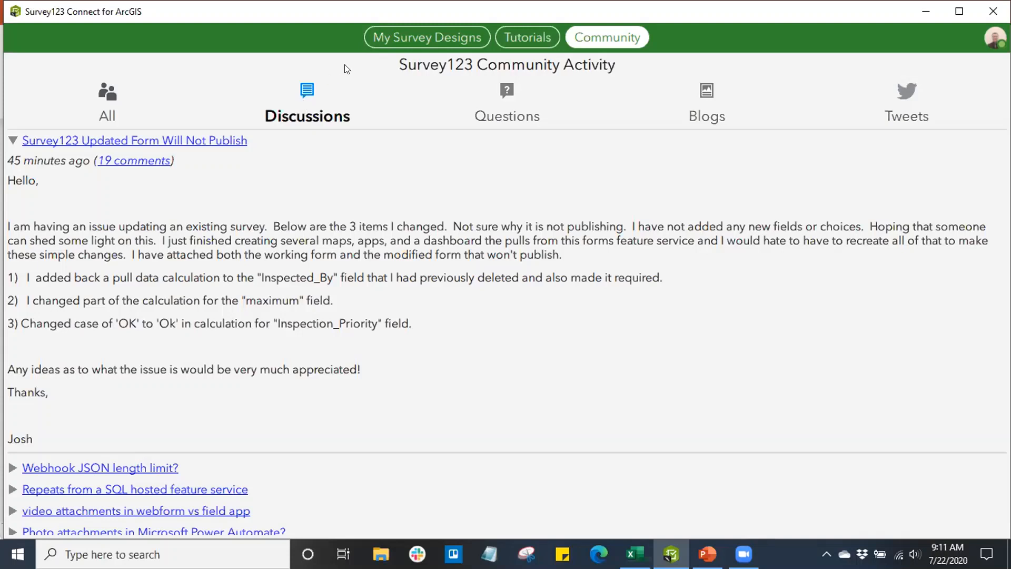
Open the Culvert Inspections survey design and place its form preview side by side with the survey workbook in Excel.
{"action": "left_click", "coordinate": [385, 35]}
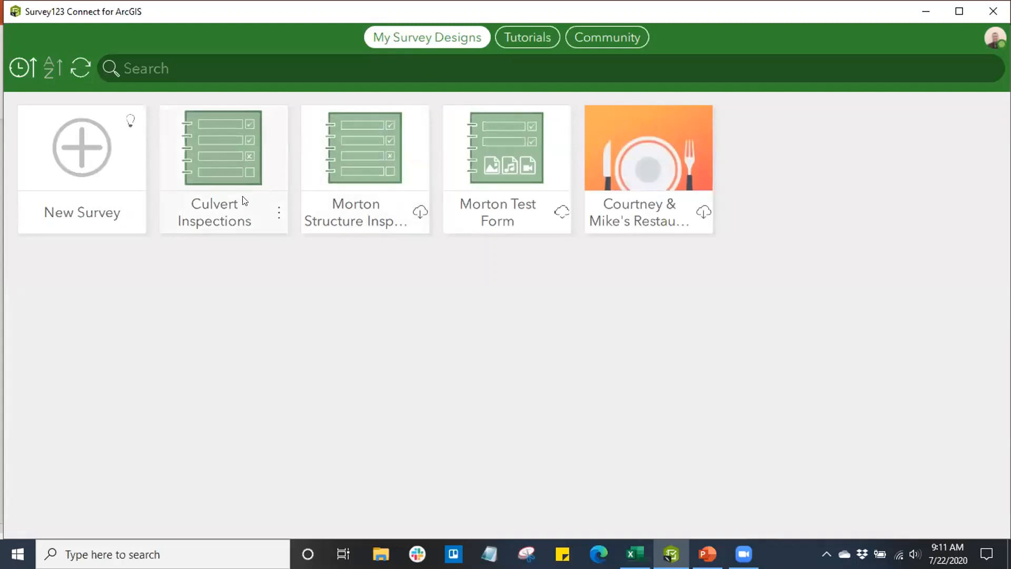
{"action": "left_click", "coordinate": [229, 143]}
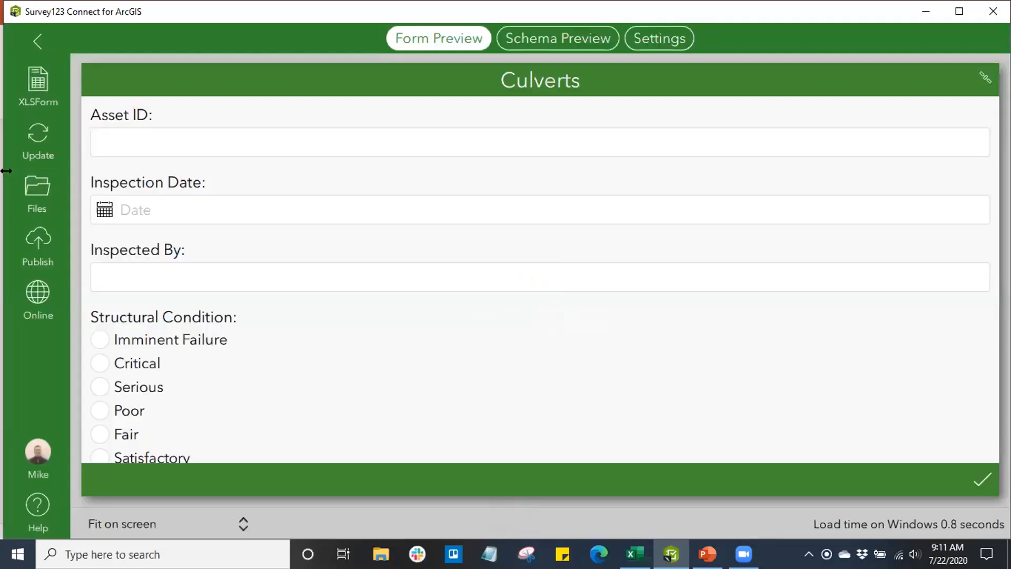
{"action": "left_click_drag", "start_coordinate": [6, 170], "coordinate": [536, 252]}
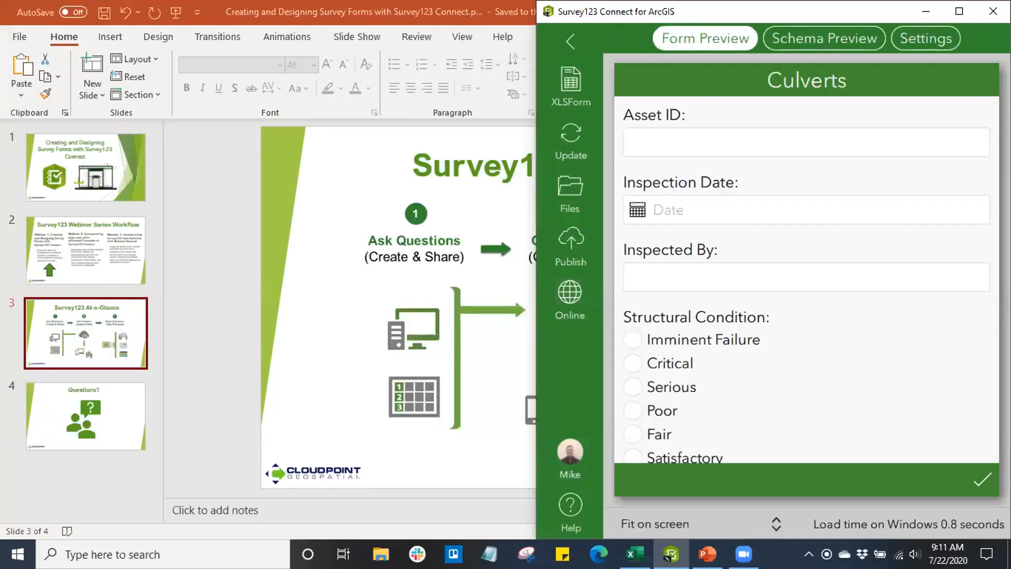
{"action": "left_click", "coordinate": [635, 554]}
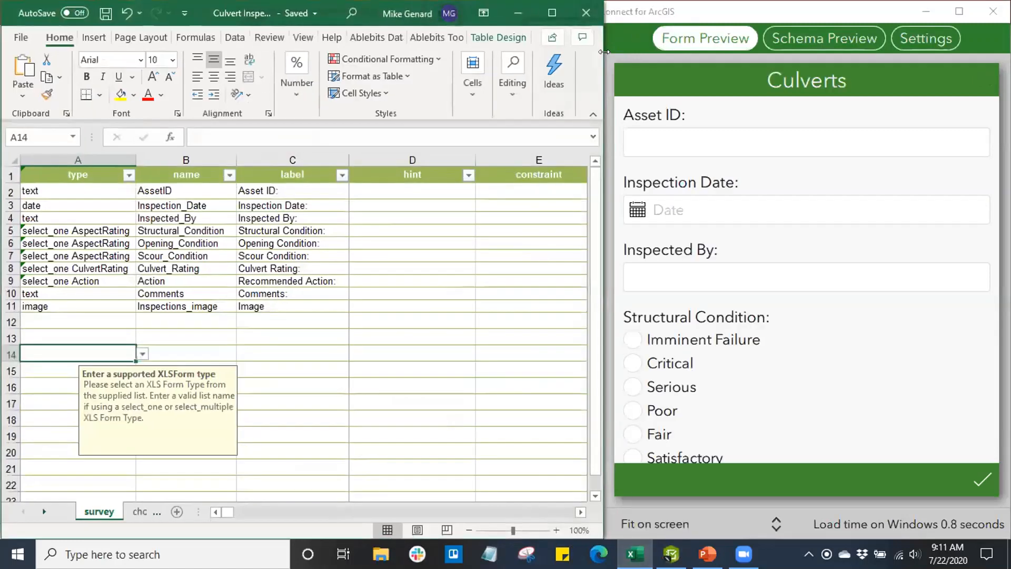
{"action": "left_click", "coordinate": [618, 47]}
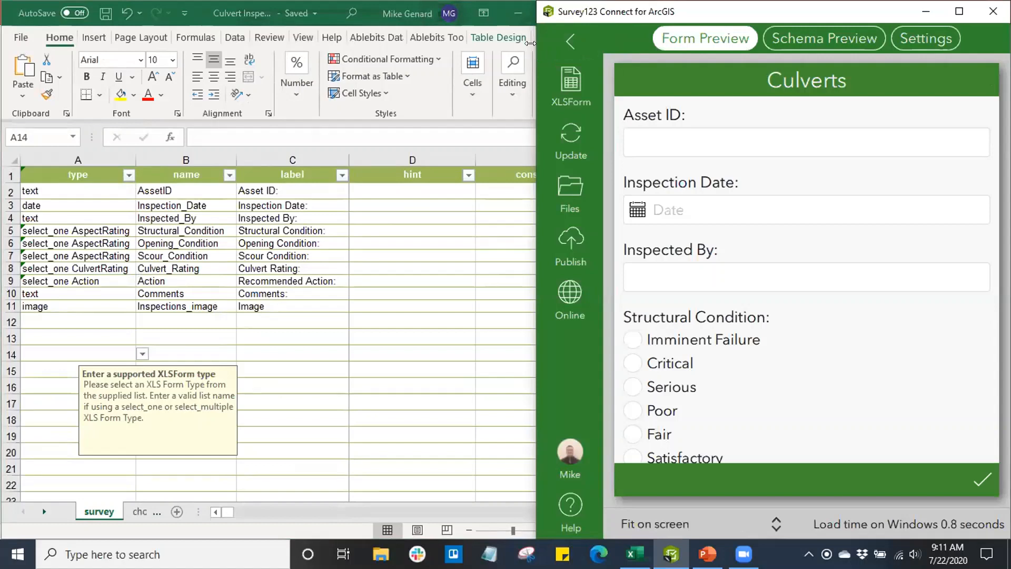
{"action": "left_click_drag", "start_coordinate": [530, 43], "coordinate": [598, 62]}
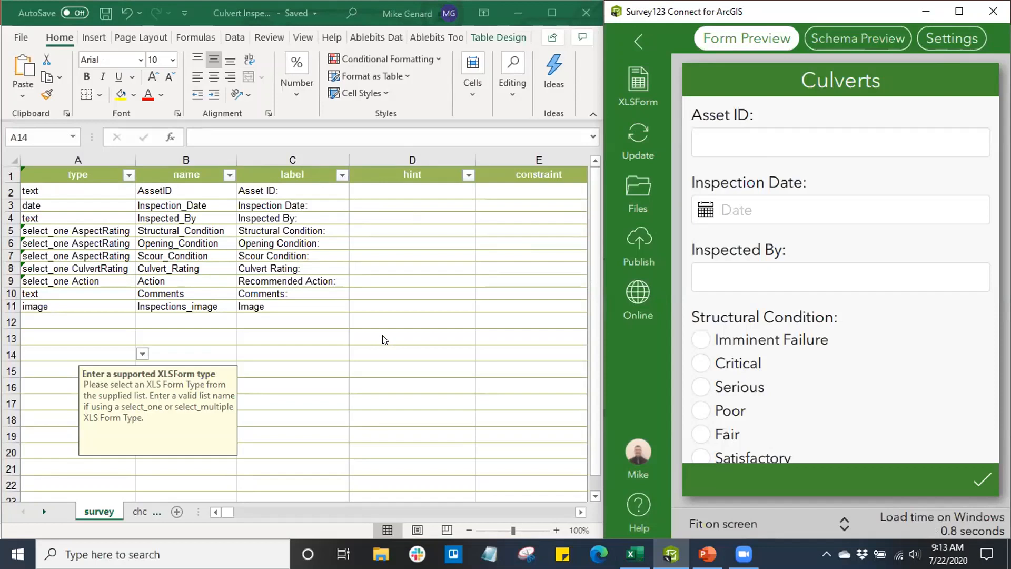
Widen the Excel window to nearly the full screen and highlight the Asset ID question row on the survey sheet.
{"action": "left_click", "coordinate": [292, 311]}
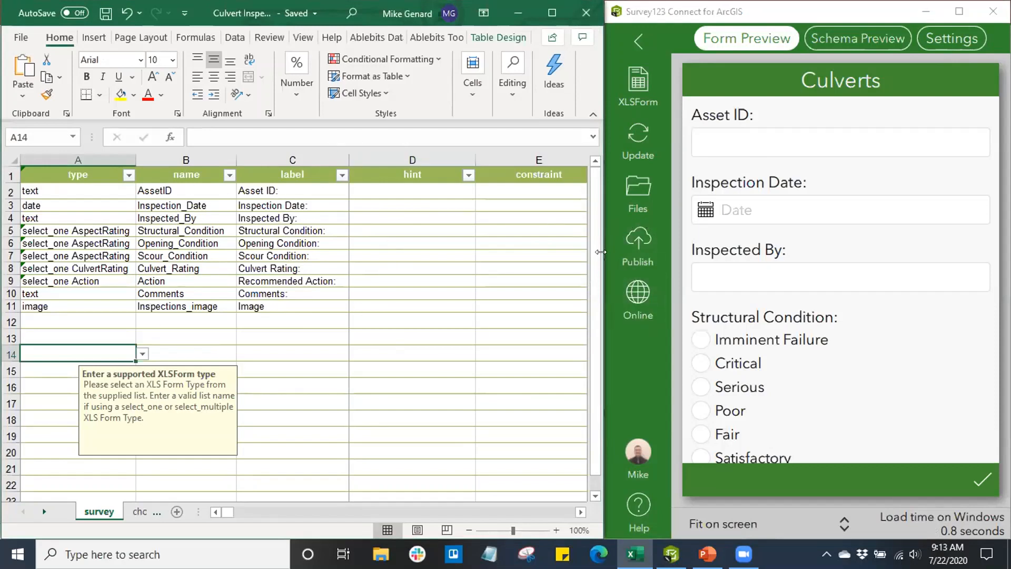
{"action": "left_click_drag", "start_coordinate": [603, 253], "coordinate": [543, 254]}
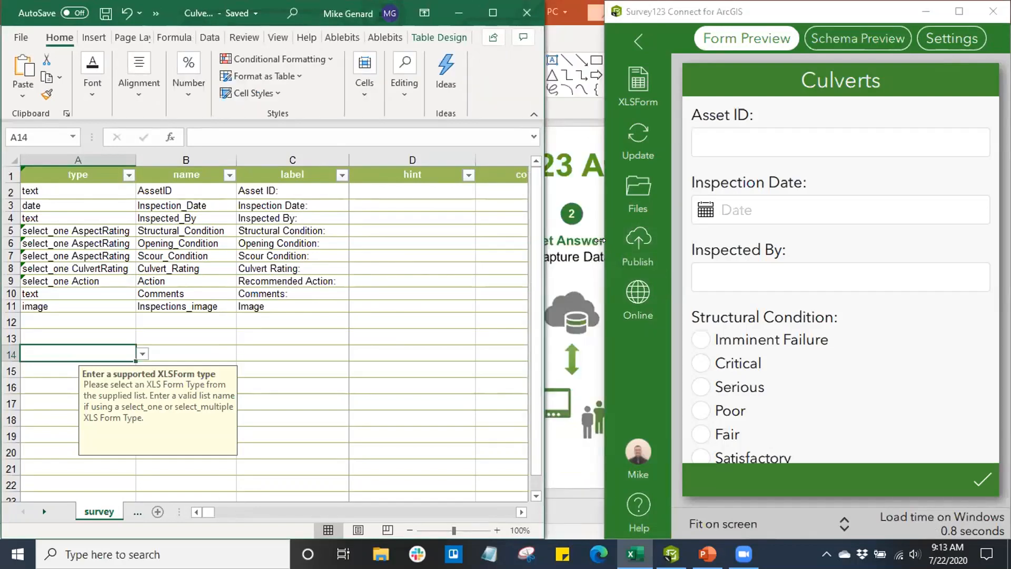
{"action": "left_click_drag", "start_coordinate": [599, 240], "coordinate": [921, 242]}
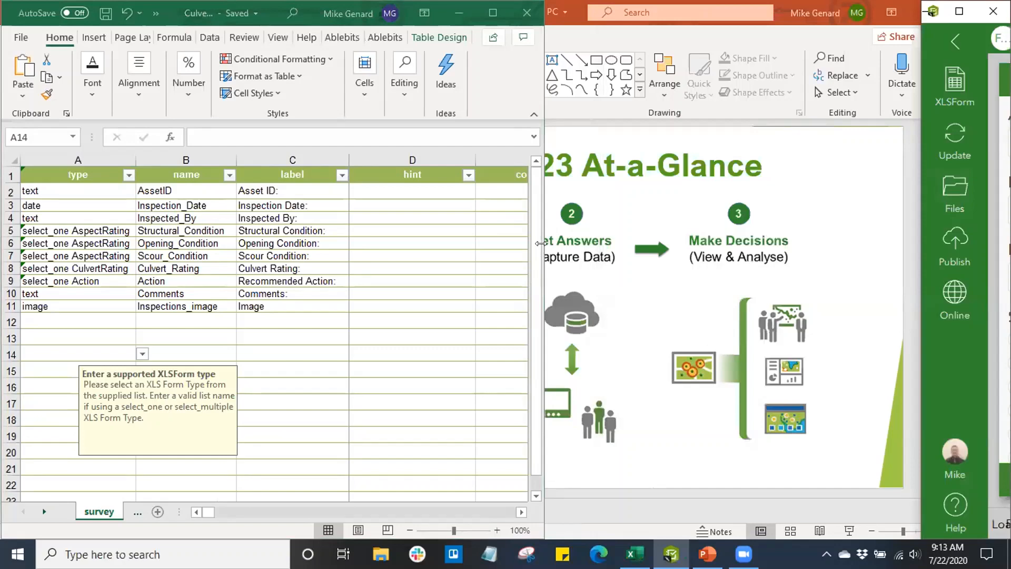
{"action": "left_click_drag", "start_coordinate": [541, 243], "coordinate": [1002, 244]}
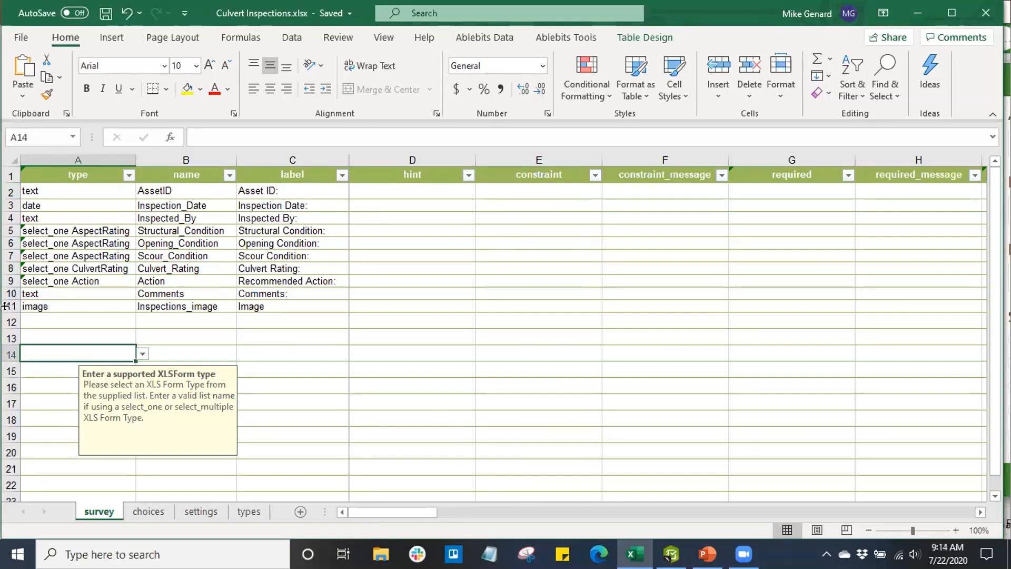
{"action": "left_click", "coordinate": [8, 187]}
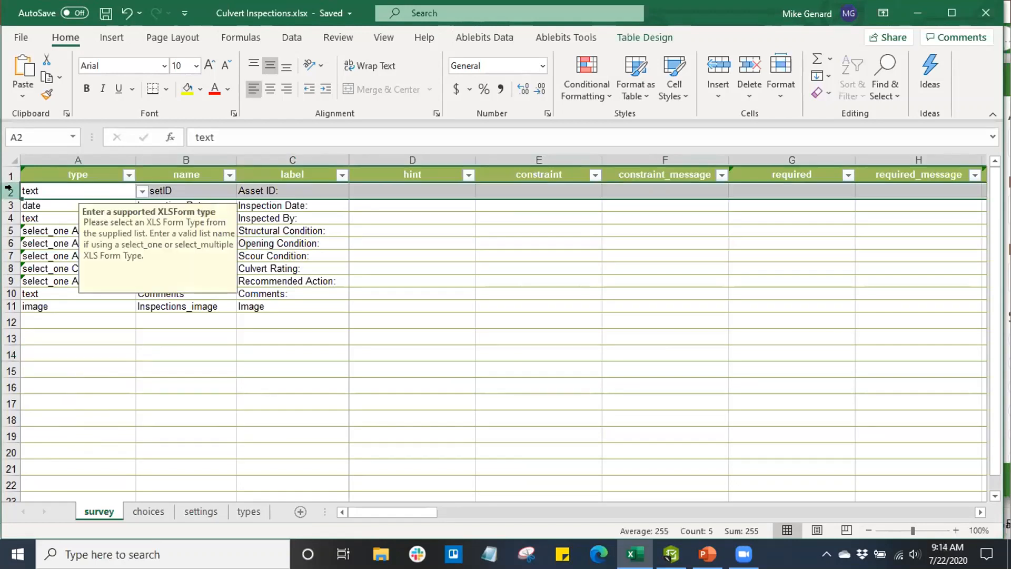
{"action": "left_click", "coordinate": [188, 342]}
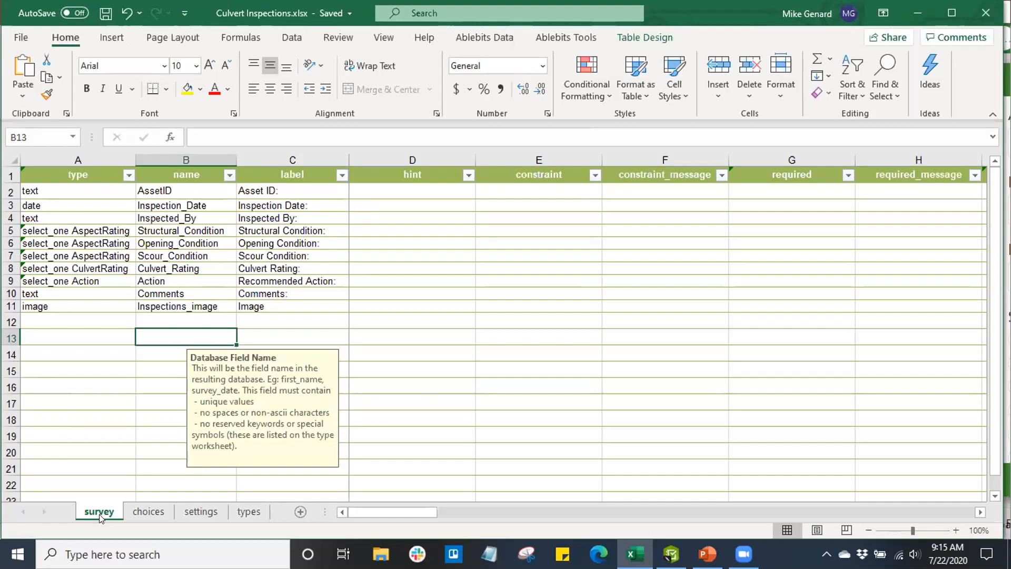
Widen the name column on the choices sheet so the full culvert type names fit.
{"action": "left_click", "coordinate": [138, 511]}
{"action": "scroll", "coordinate": [228, 409], "scroll_direction": "down", "scroll_amount": 1}
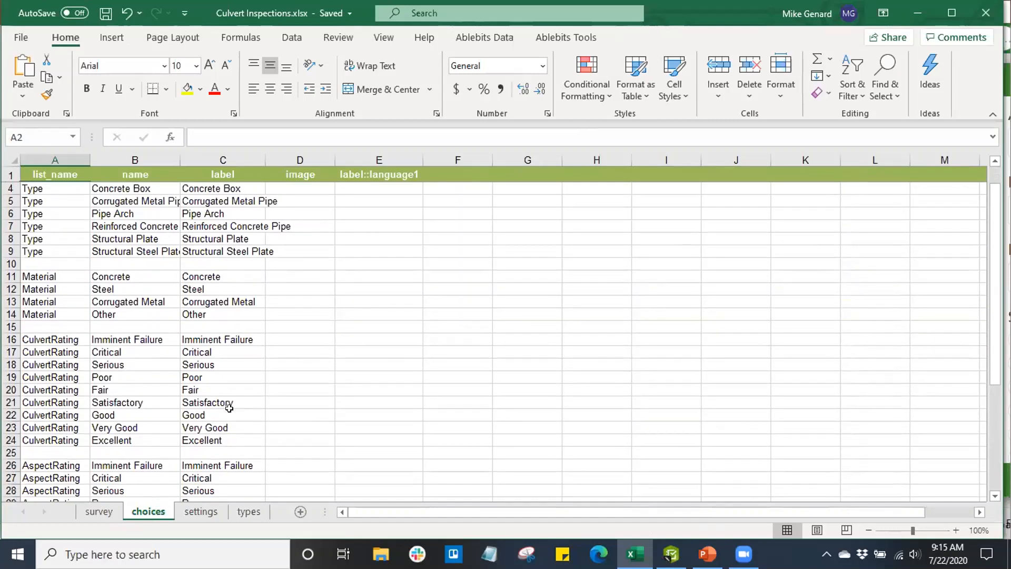
{"action": "scroll", "coordinate": [229, 408], "scroll_direction": "up", "scroll_amount": 1}
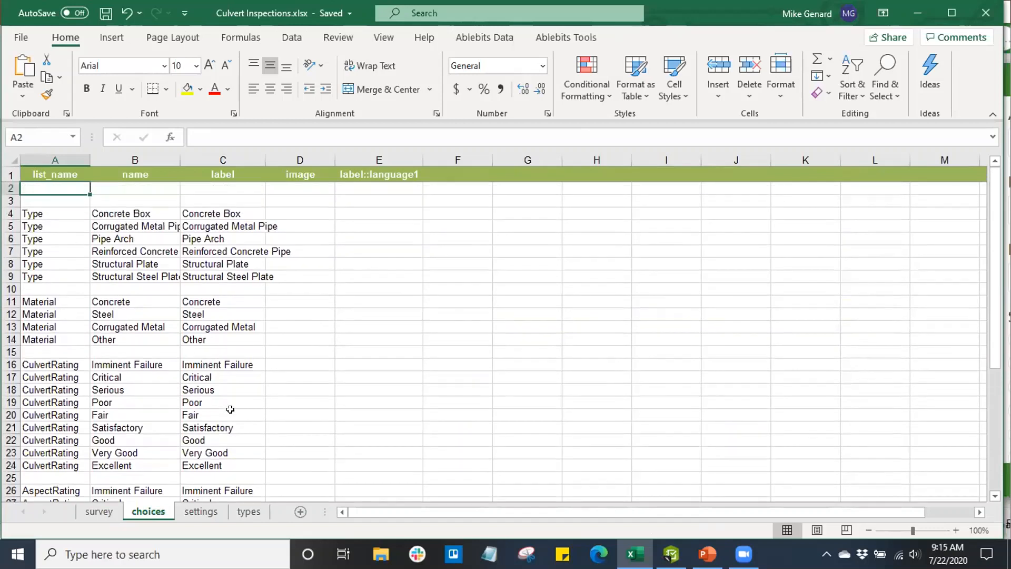
{"action": "left_click", "coordinate": [57, 211]}
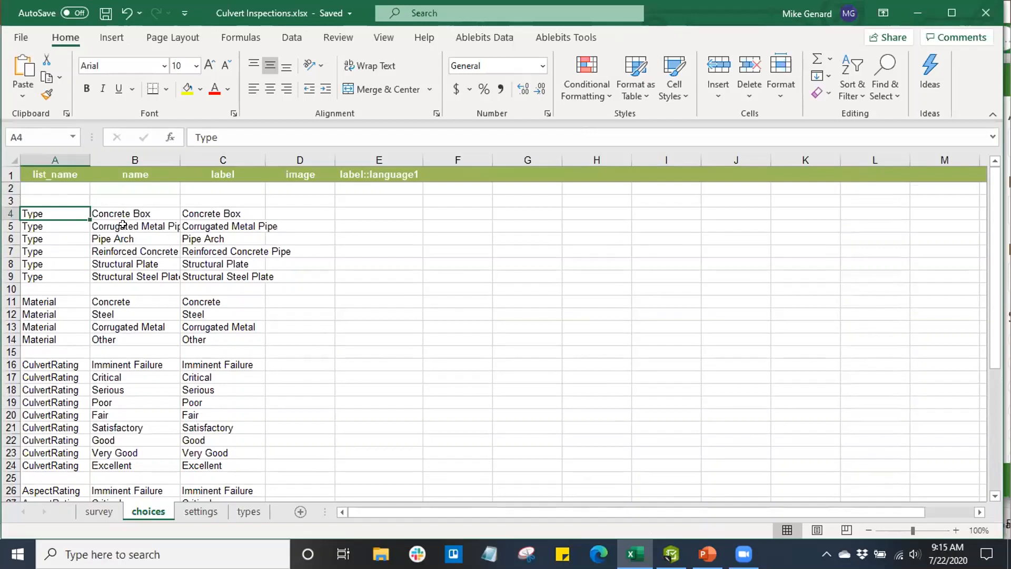
{"action": "left_click_drag", "start_coordinate": [180, 154], "coordinate": [218, 158]}
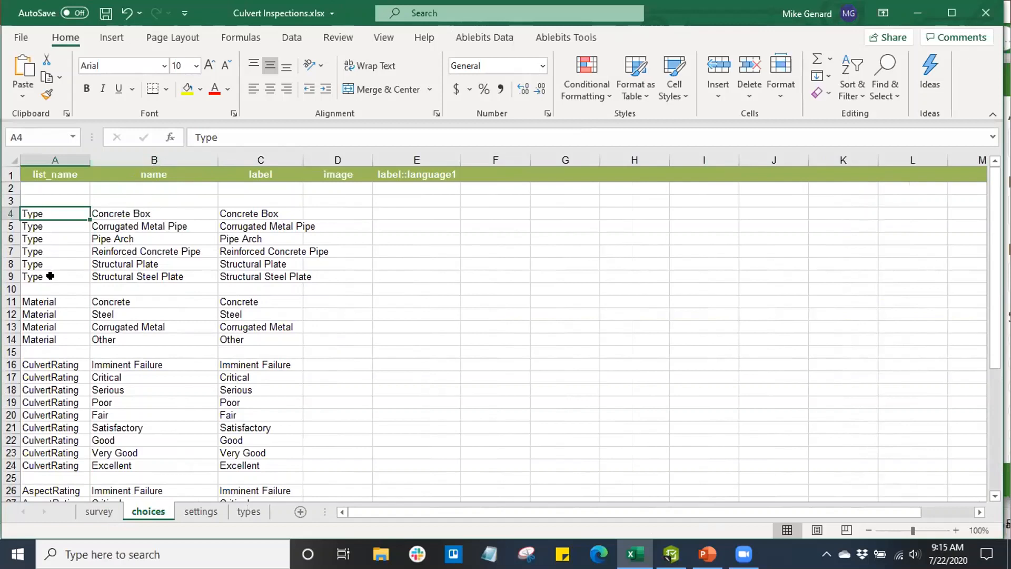
Examine the names and labels in the Type, Material, CulvertRating, AspectRating and Action choice lists.
{"action": "left_click", "coordinate": [129, 212]}
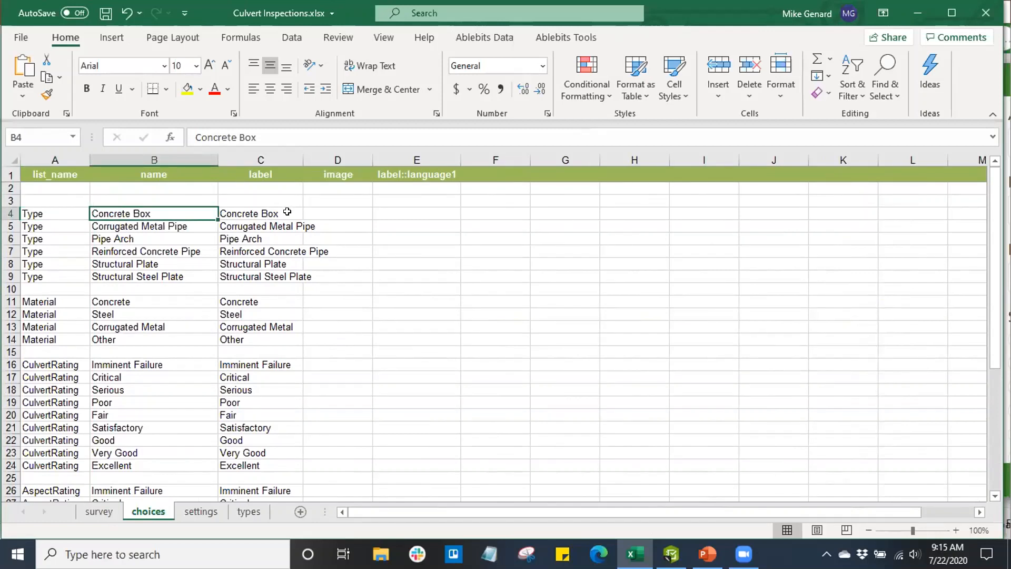
{"action": "left_click", "coordinate": [185, 221]}
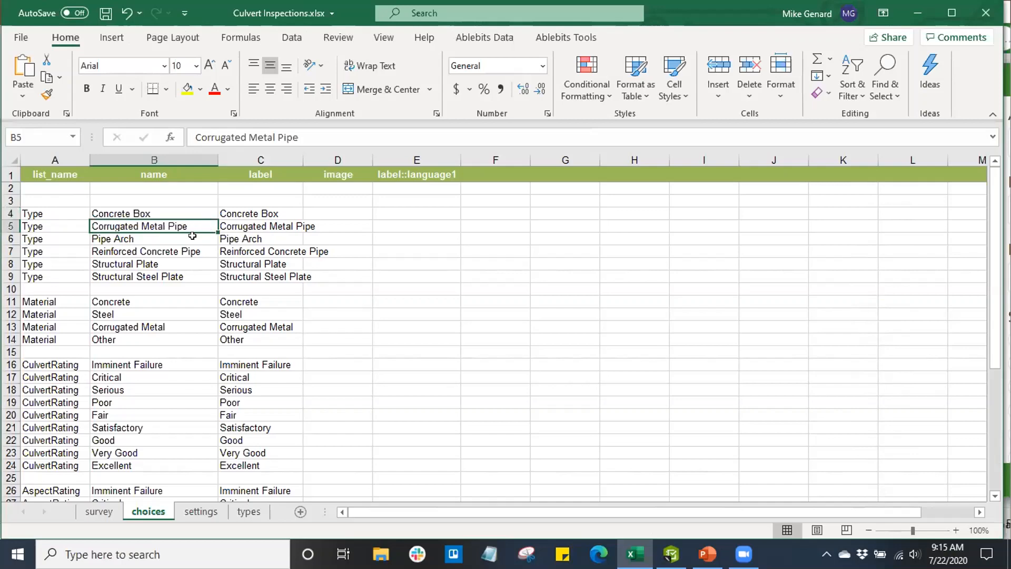
{"action": "left_click", "coordinate": [192, 235]}
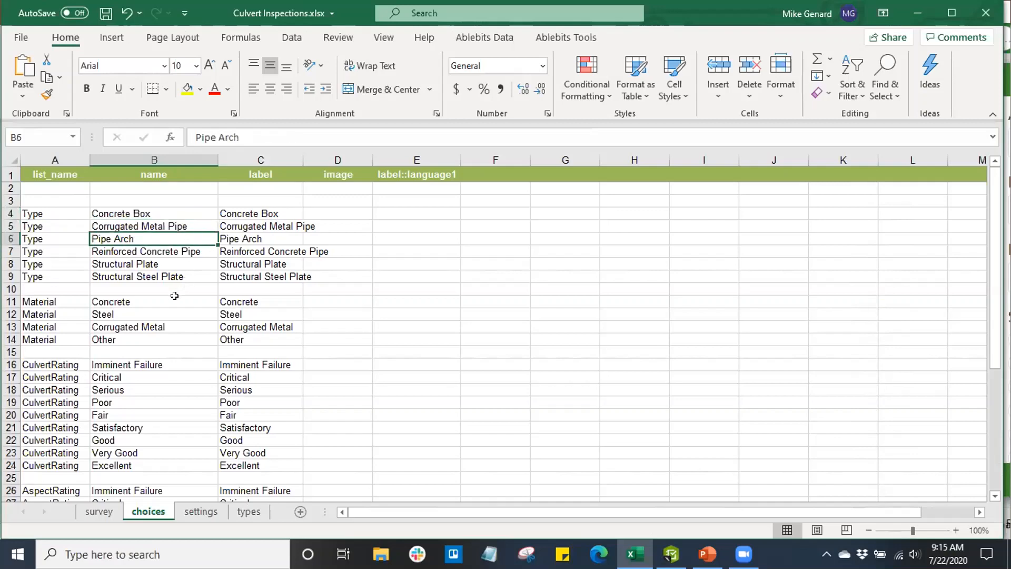
{"action": "scroll", "coordinate": [172, 295], "scroll_direction": "down", "scroll_amount": 1}
{"action": "scroll", "coordinate": [174, 300], "scroll_direction": "down", "scroll_amount": 3}
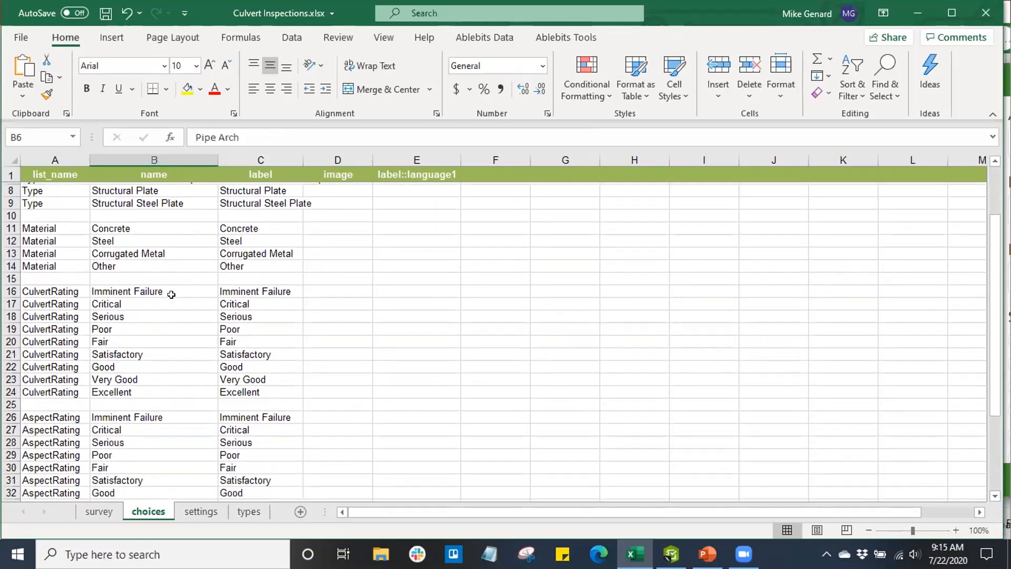
{"action": "scroll", "coordinate": [170, 293], "scroll_direction": "down", "scroll_amount": 1}
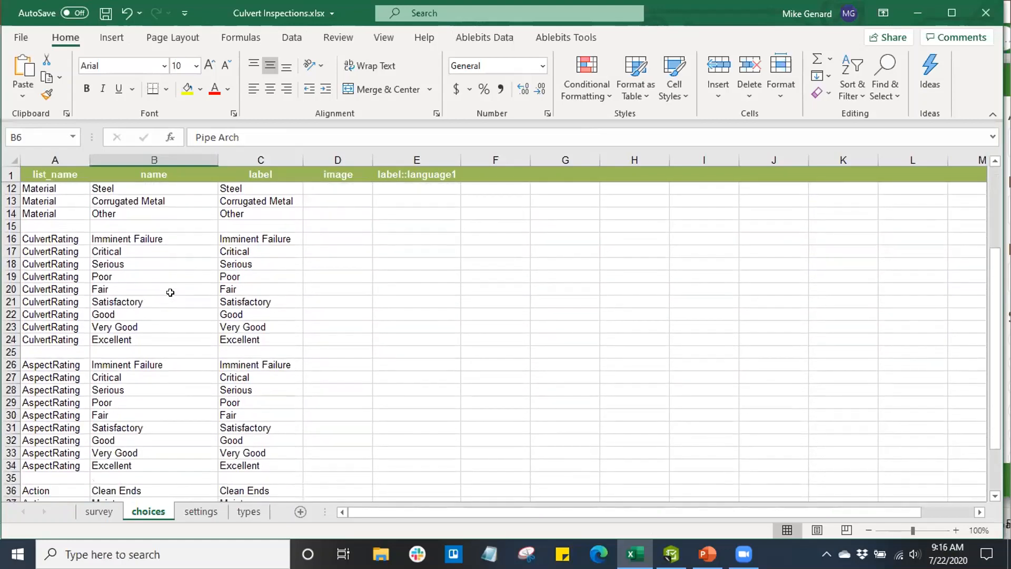
{"action": "scroll", "coordinate": [170, 292], "scroll_direction": "down", "scroll_amount": 5}
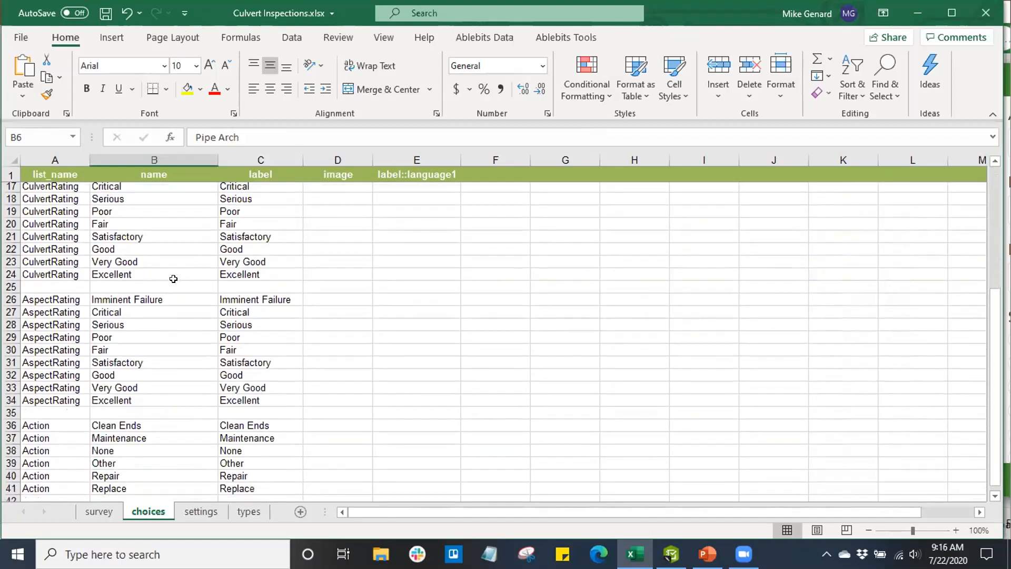
{"action": "scroll", "coordinate": [174, 277], "scroll_direction": "up", "scroll_amount": 5}
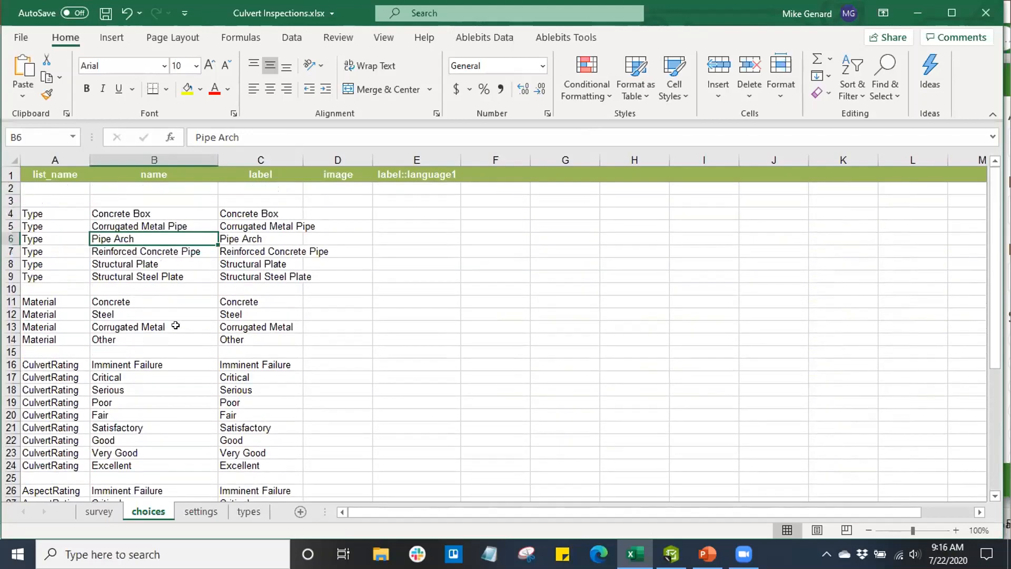
On the settings sheet, change the form title to "Culvert Inspections Form" and inspect the form ID and submission URL.
{"action": "left_click", "coordinate": [196, 513]}
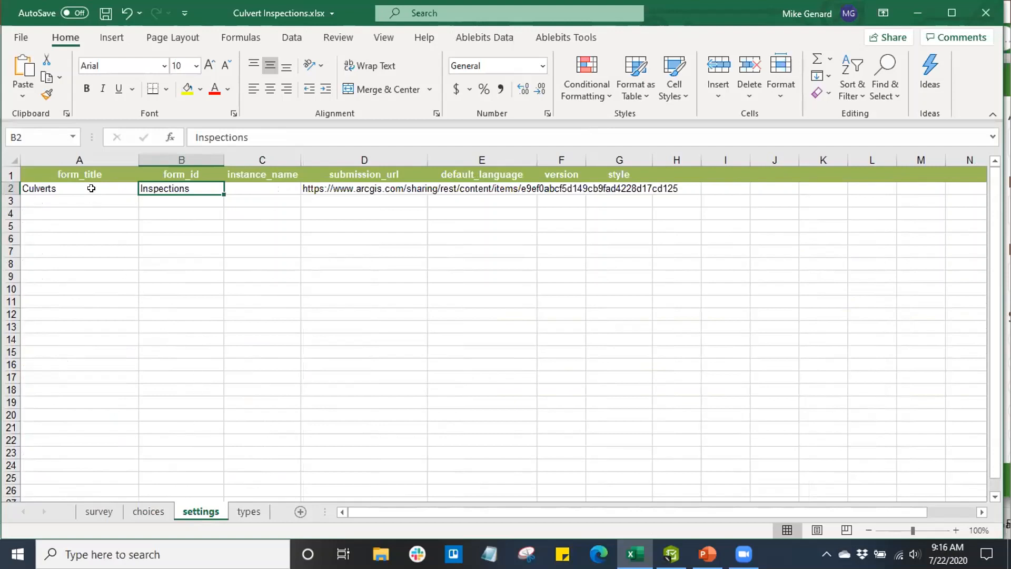
{"action": "left_click", "coordinate": [90, 188]}
{"action": "double_click", "coordinate": [90, 185]}
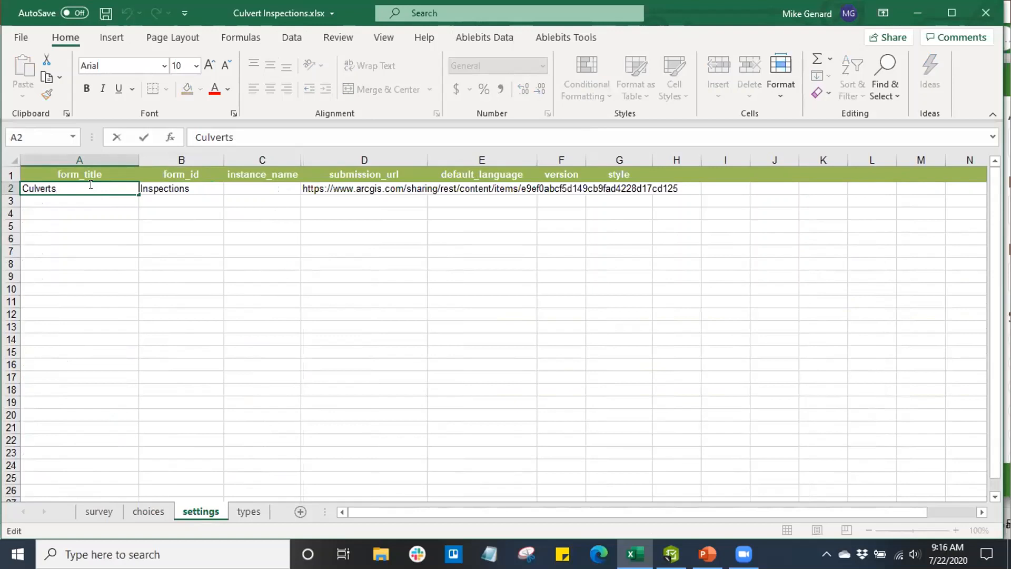
{"action": "key", "text": "BackSpace"}
{"action": "type", "text": "Inspections Form"}
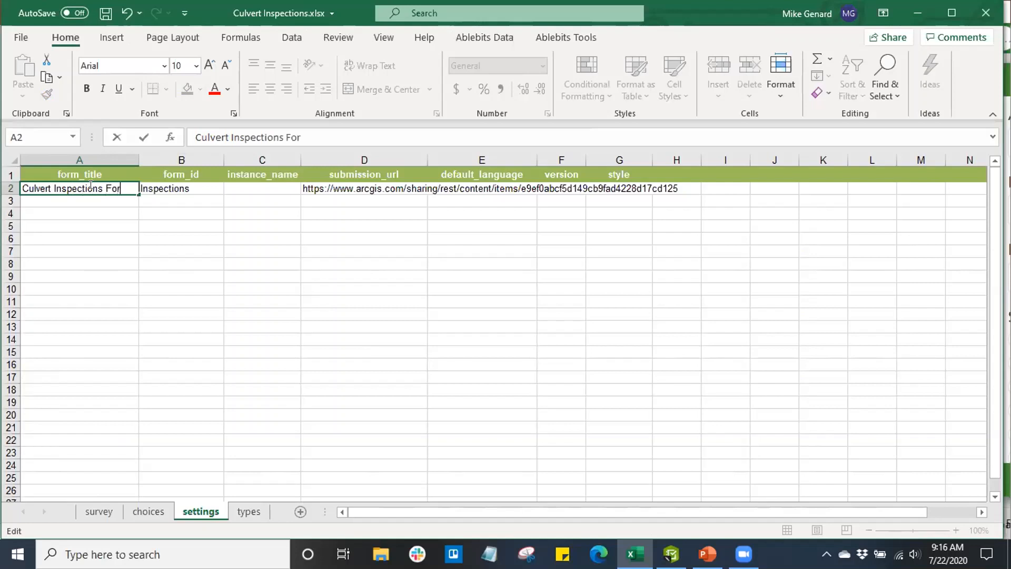
{"action": "left_click", "coordinate": [114, 210]}
{"action": "left_click", "coordinate": [181, 188]}
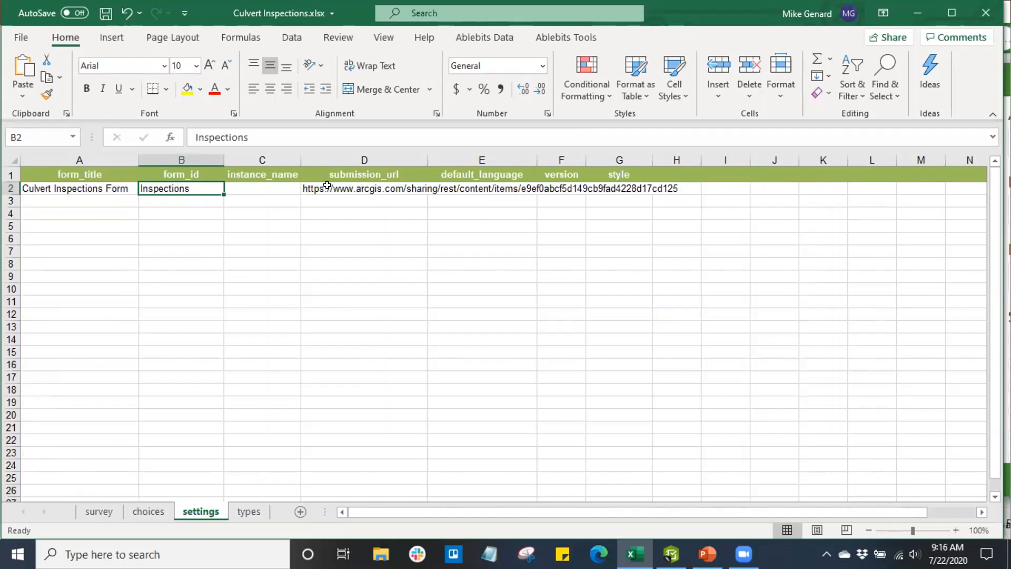
{"action": "left_click", "coordinate": [336, 188]}
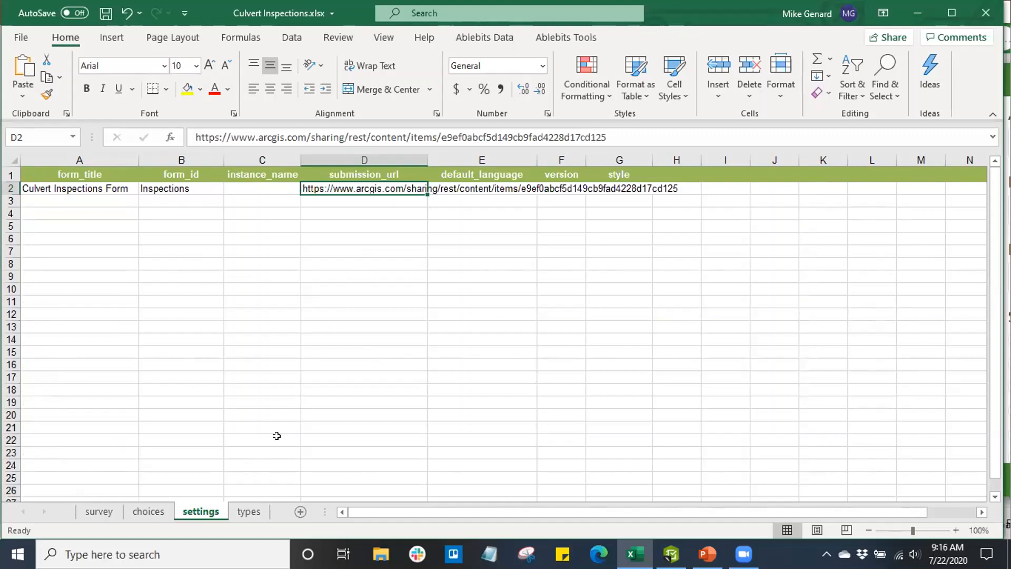
Examine the types sheet's reference for field types, appearances, formula operators, HTML formatting and regular expressions.
{"action": "left_click", "coordinate": [249, 511]}
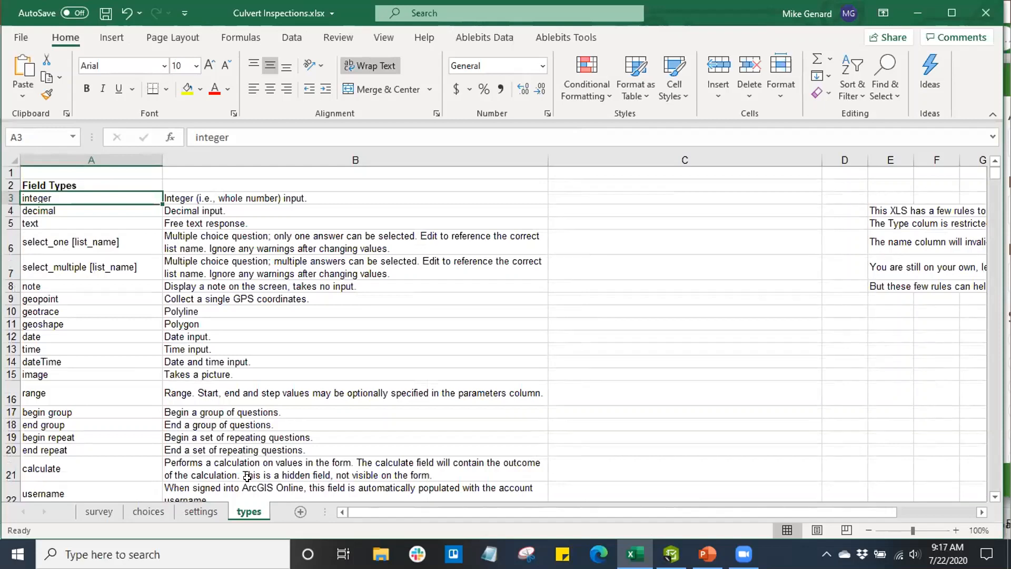
{"action": "scroll", "coordinate": [245, 466], "scroll_direction": "down", "scroll_amount": 1}
{"action": "scroll", "coordinate": [246, 466], "scroll_direction": "down", "scroll_amount": 6}
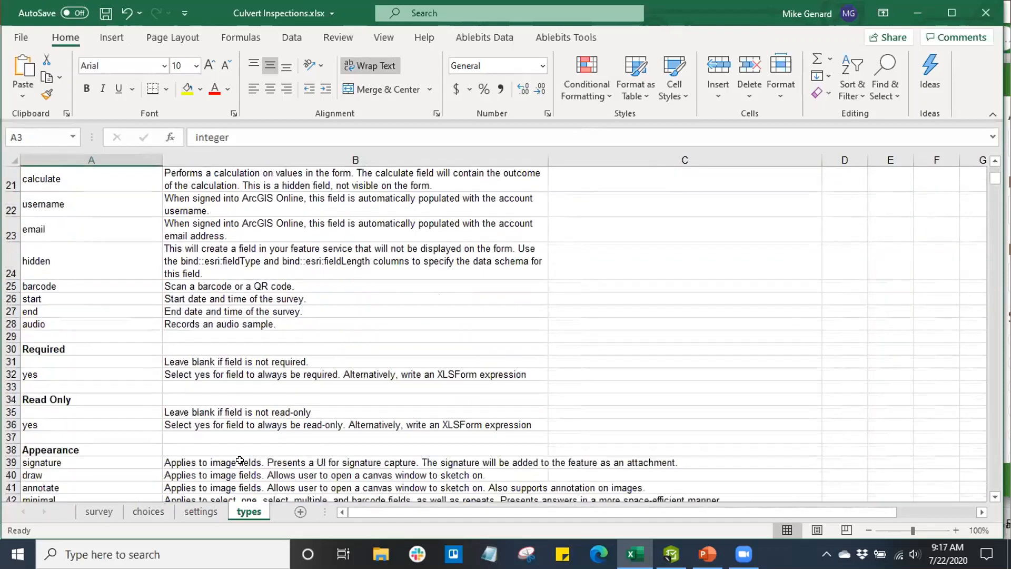
{"action": "scroll", "coordinate": [240, 456], "scroll_direction": "down", "scroll_amount": 3}
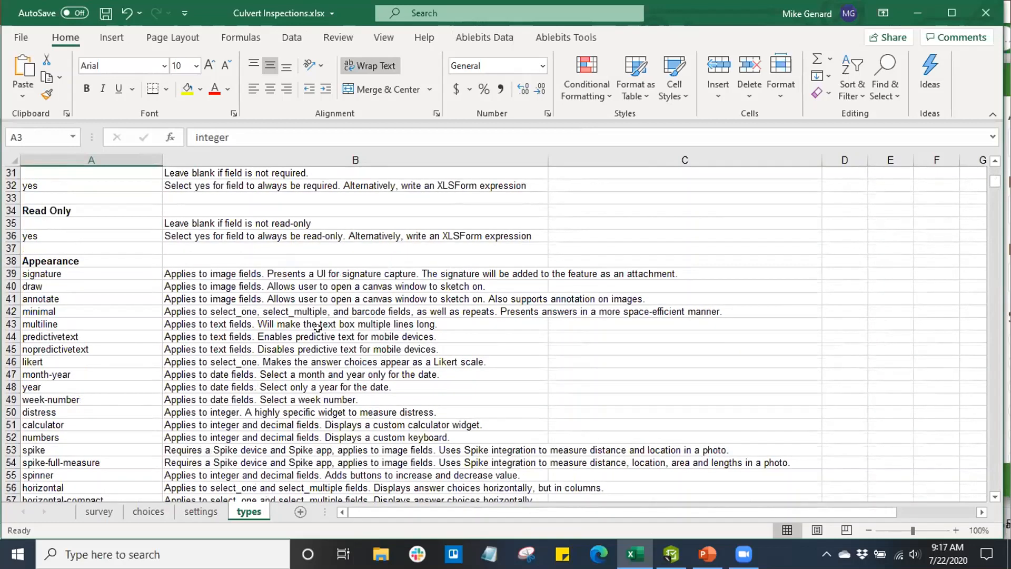
{"action": "scroll", "coordinate": [316, 327], "scroll_direction": "down", "scroll_amount": 3}
{"action": "scroll", "coordinate": [314, 323], "scroll_direction": "down", "scroll_amount": 1}
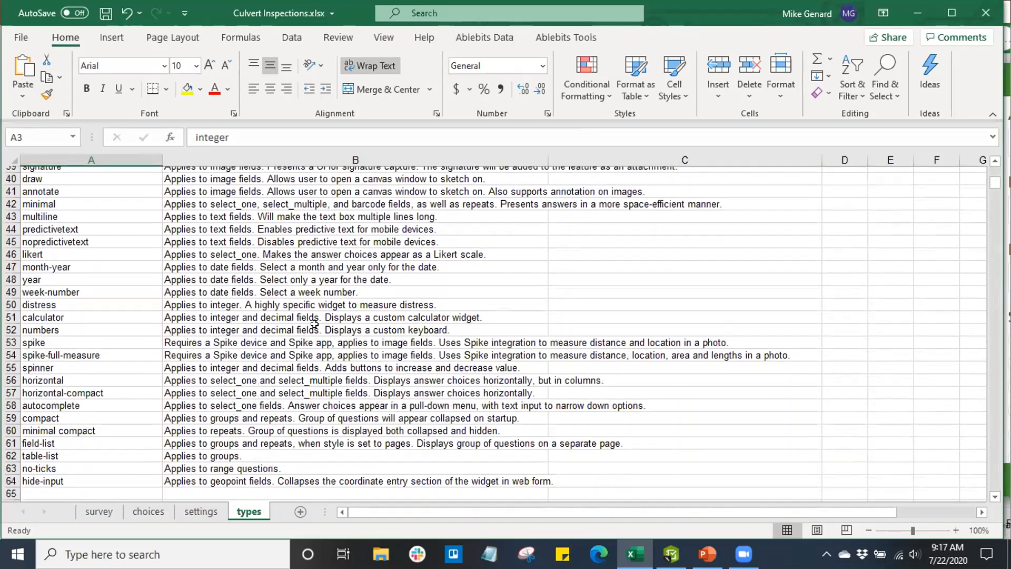
{"action": "scroll", "coordinate": [315, 323], "scroll_direction": "down", "scroll_amount": 9}
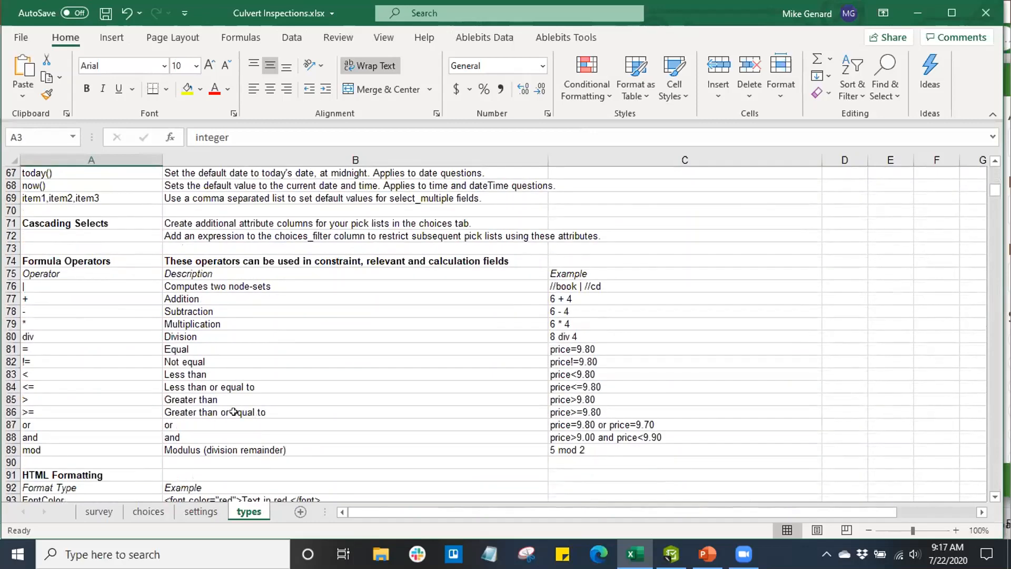
{"action": "scroll", "coordinate": [235, 410], "scroll_direction": "down", "scroll_amount": 1}
{"action": "scroll", "coordinate": [236, 410], "scroll_direction": "down", "scroll_amount": 6}
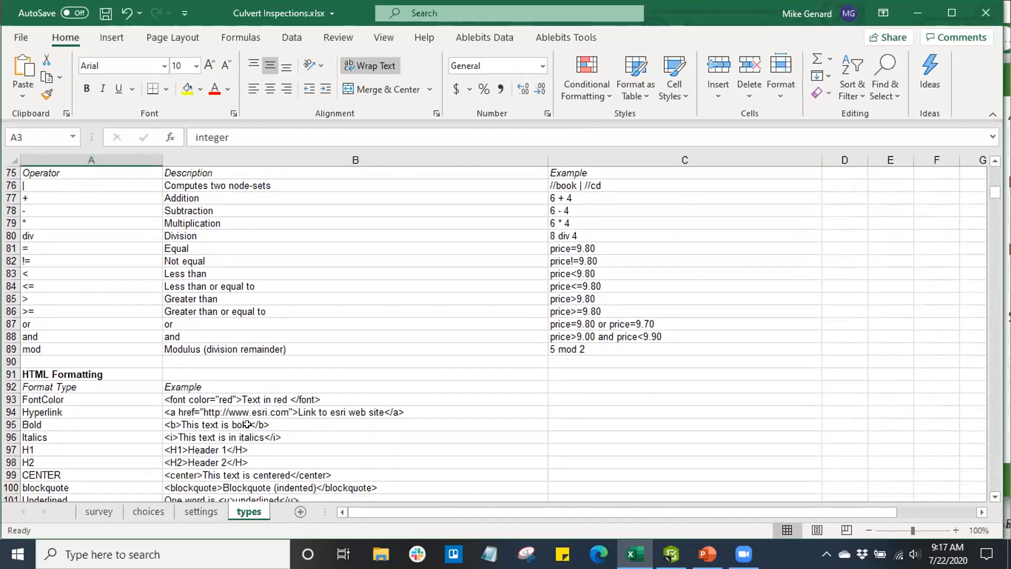
{"action": "scroll", "coordinate": [247, 424], "scroll_direction": "down", "scroll_amount": 2}
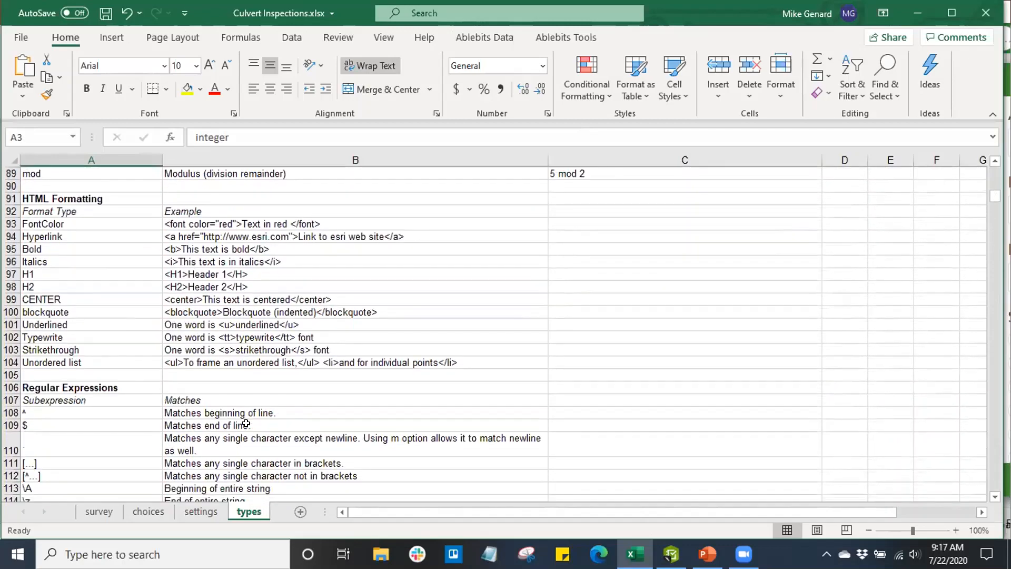
{"action": "scroll", "coordinate": [257, 407], "scroll_direction": "up", "scroll_amount": 19}
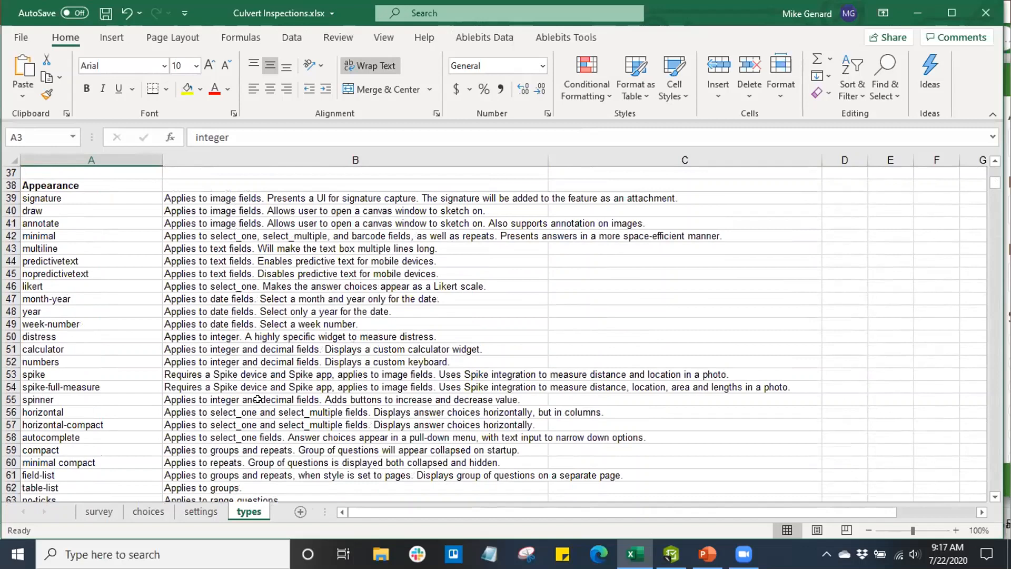
{"action": "scroll", "coordinate": [257, 400], "scroll_direction": "up", "scroll_amount": 12}
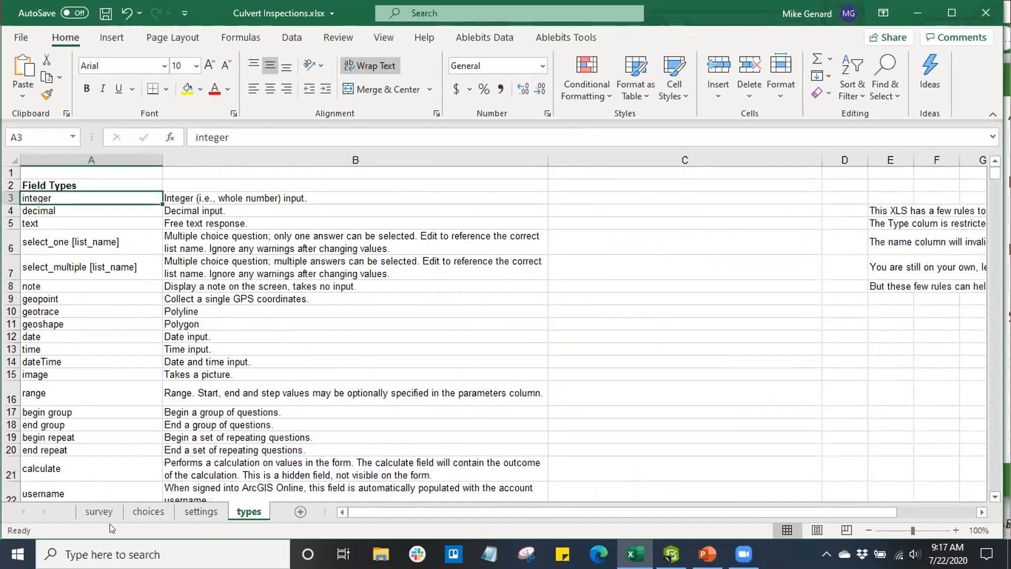
On the survey sheet, review the question types offered for the Asset ID row, plus the name and label columns.
{"action": "left_click", "coordinate": [102, 511]}
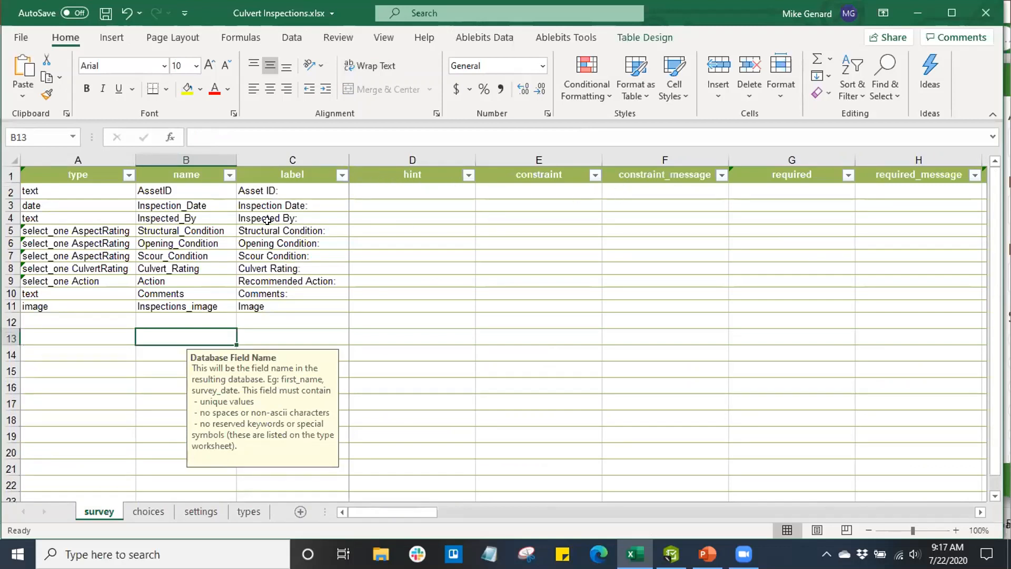
{"action": "left_click", "coordinate": [73, 154]}
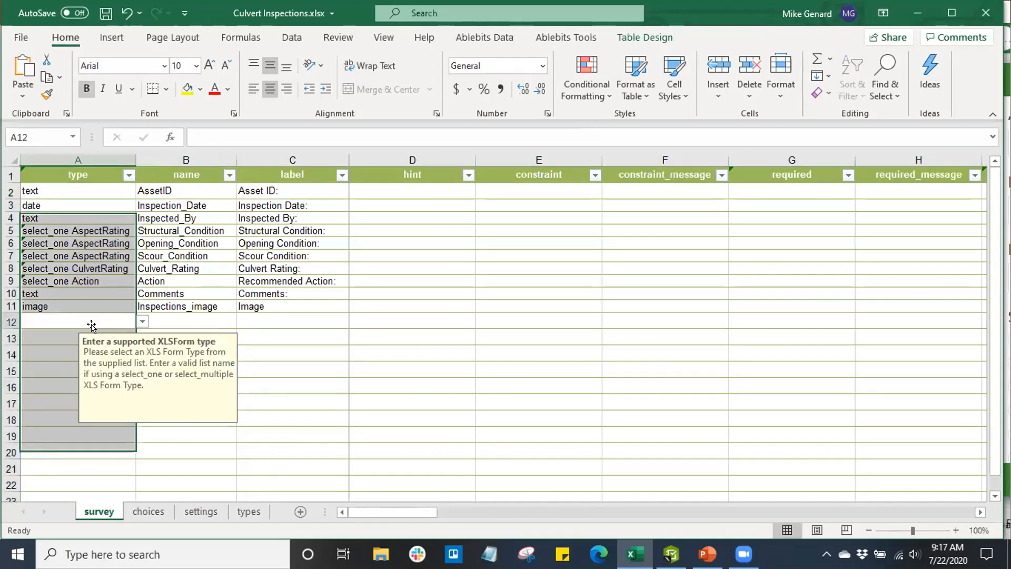
{"action": "left_click", "coordinate": [90, 319]}
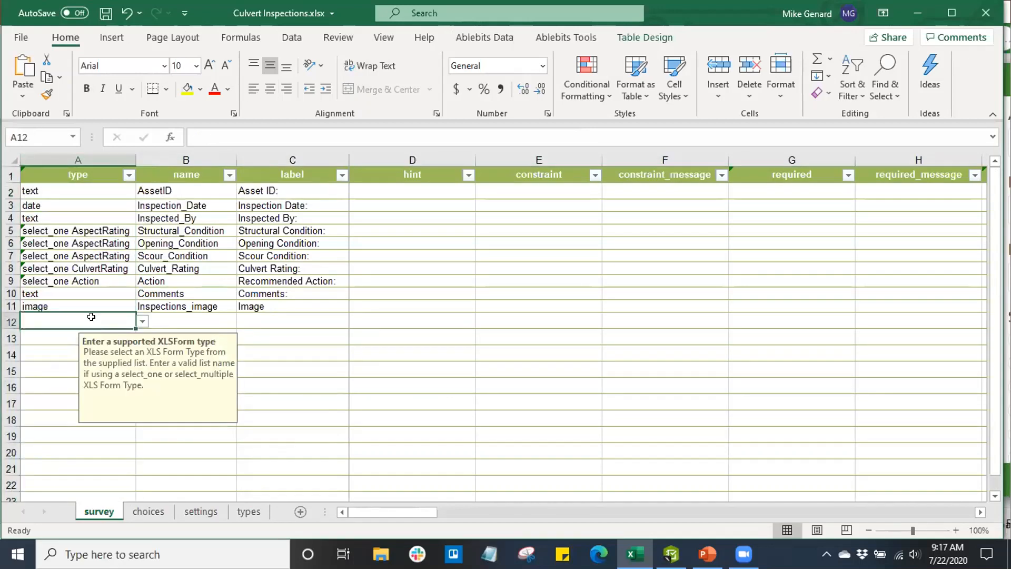
{"action": "left_click", "coordinate": [77, 204]}
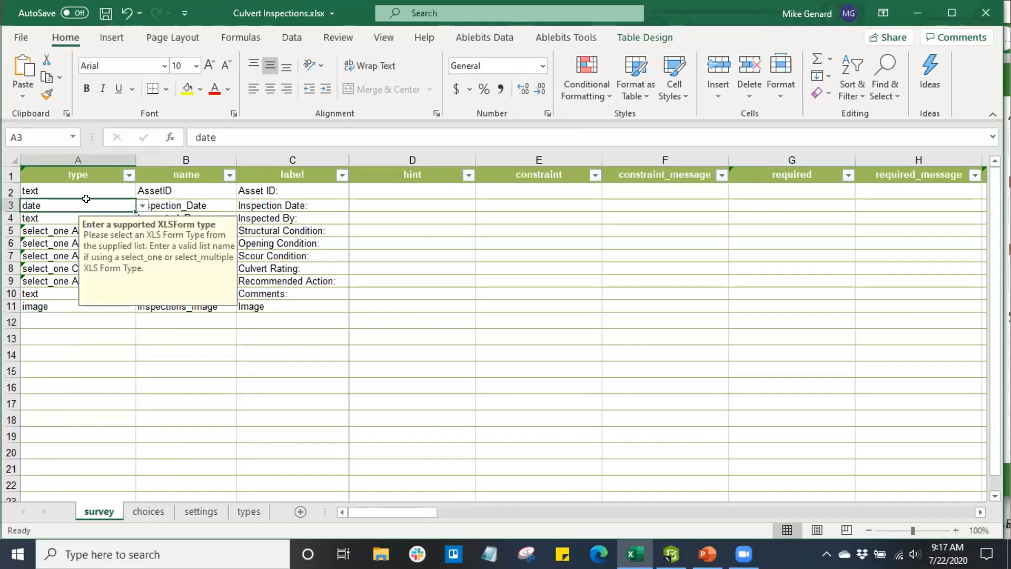
{"action": "left_click", "coordinate": [91, 185]}
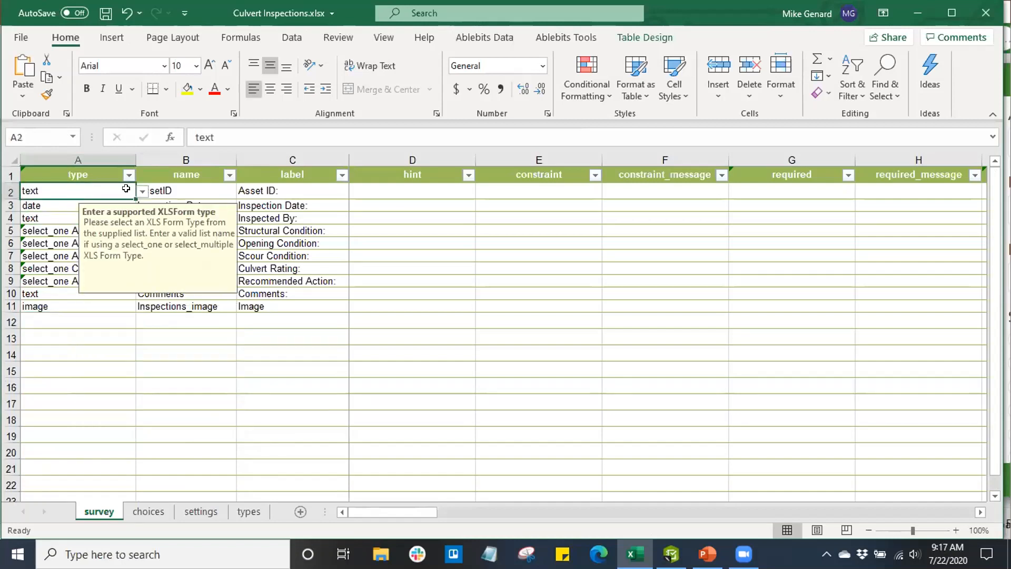
{"action": "left_click", "coordinate": [142, 194]}
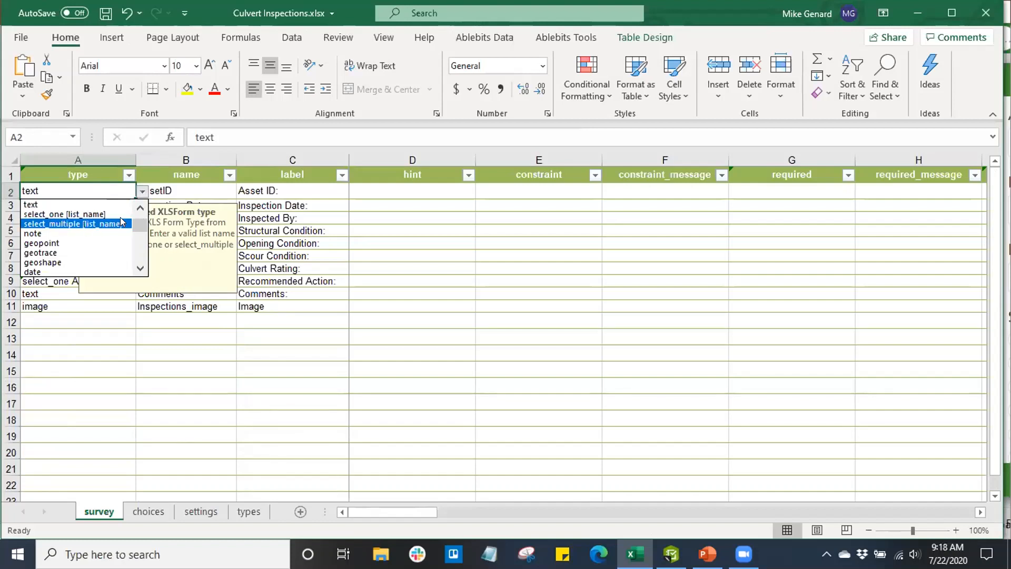
{"action": "left_click_drag", "start_coordinate": [138, 227], "coordinate": [138, 241]}
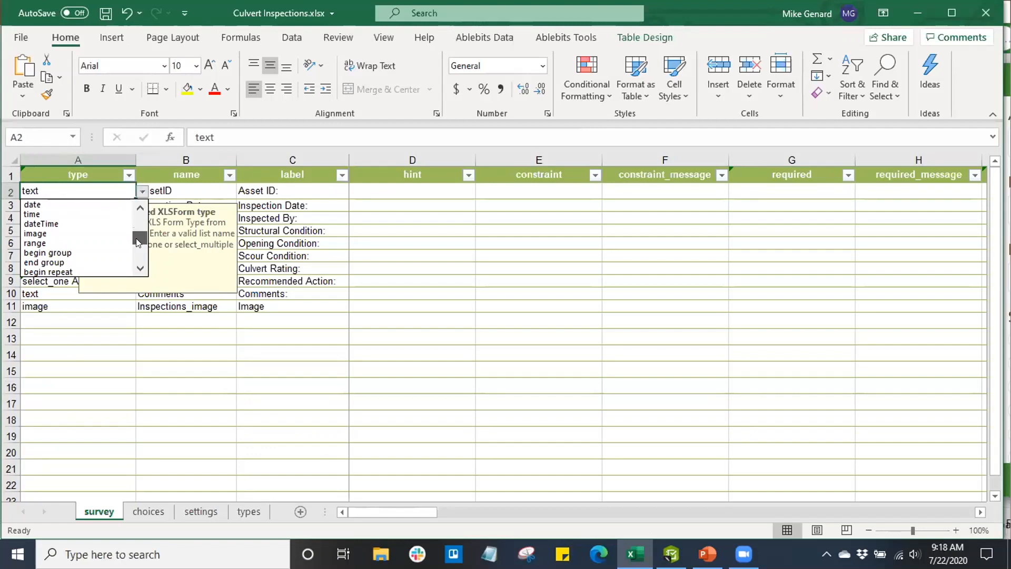
{"action": "left_click", "coordinate": [91, 341]}
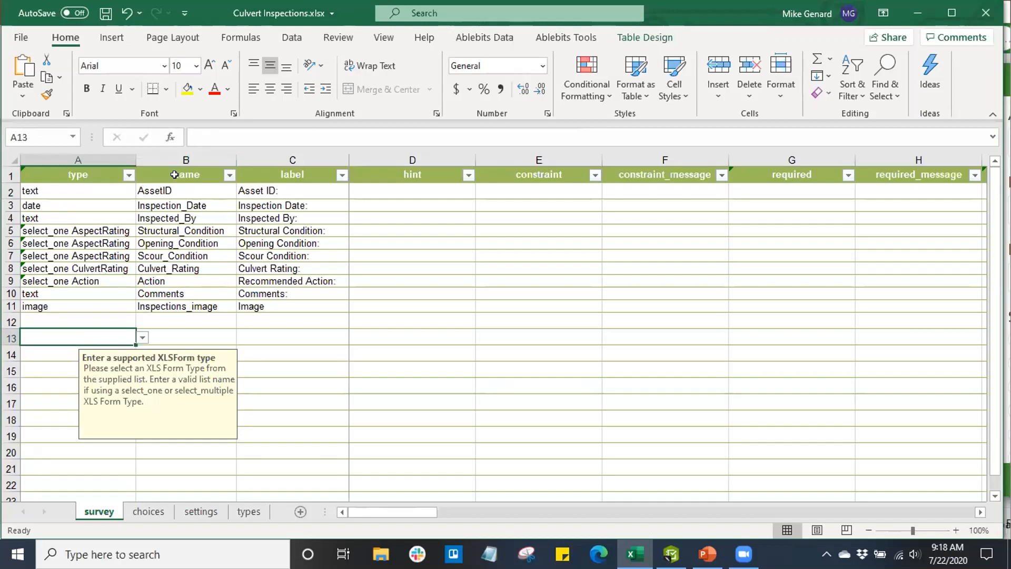
{"action": "left_click", "coordinate": [193, 192]}
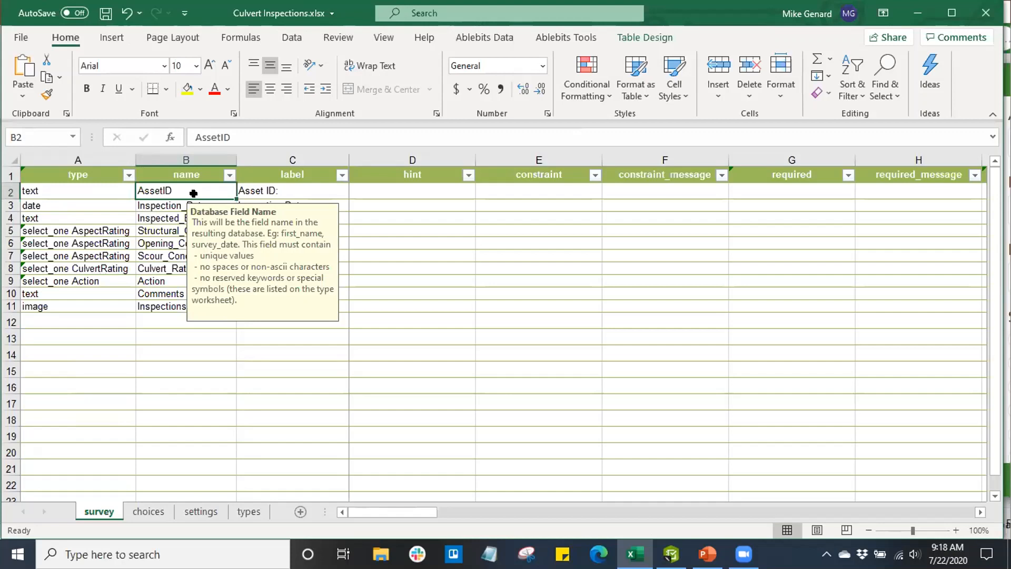
{"action": "left_click", "coordinate": [304, 160]}
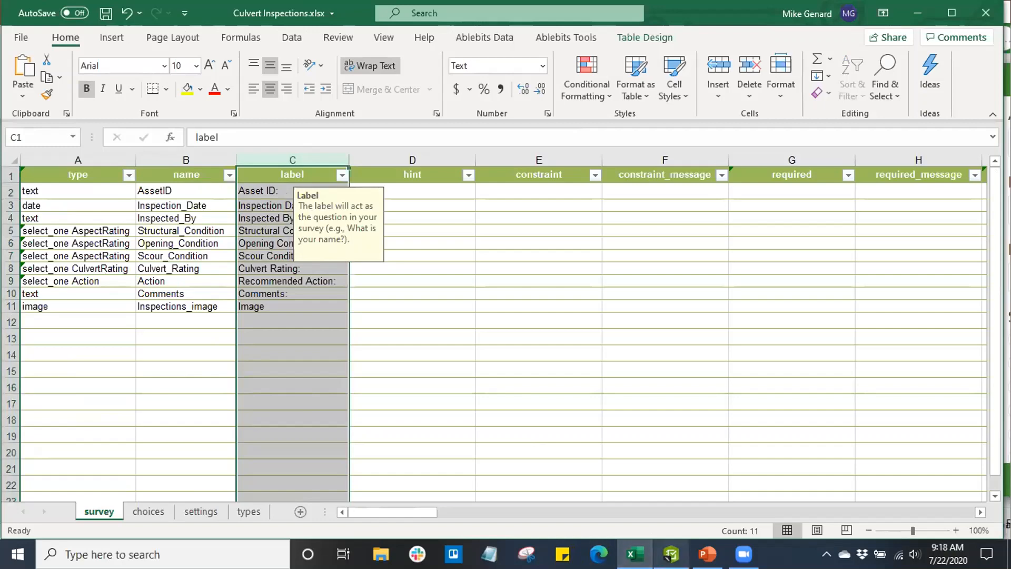
Narrow the workbook window and widen the Survey123 Connect window so the survey sheet and form preview sit side by side.
{"action": "mouse_move", "coordinate": [671, 554]}
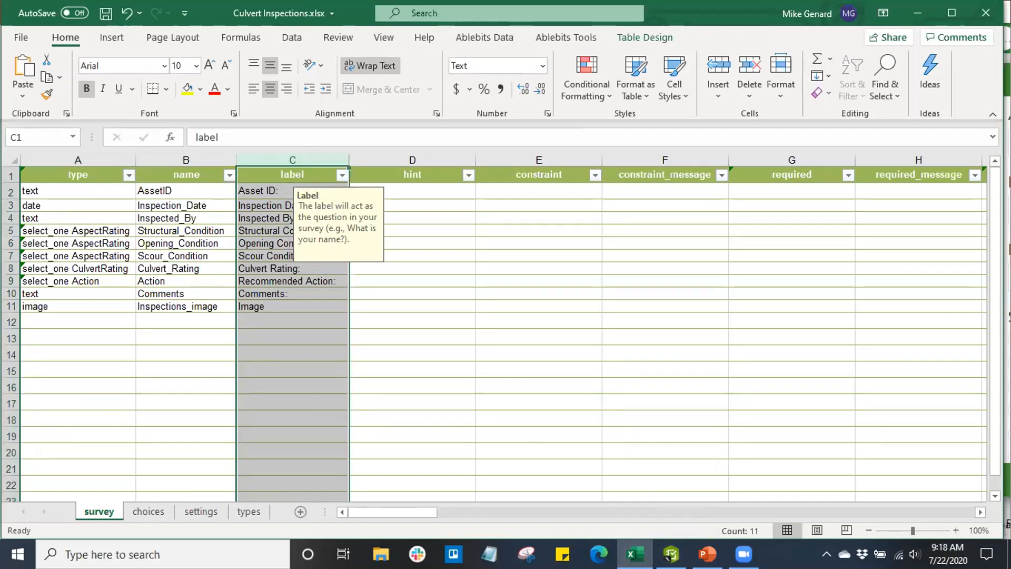
{"action": "left_click_drag", "start_coordinate": [1004, 171], "coordinate": [759, 171]}
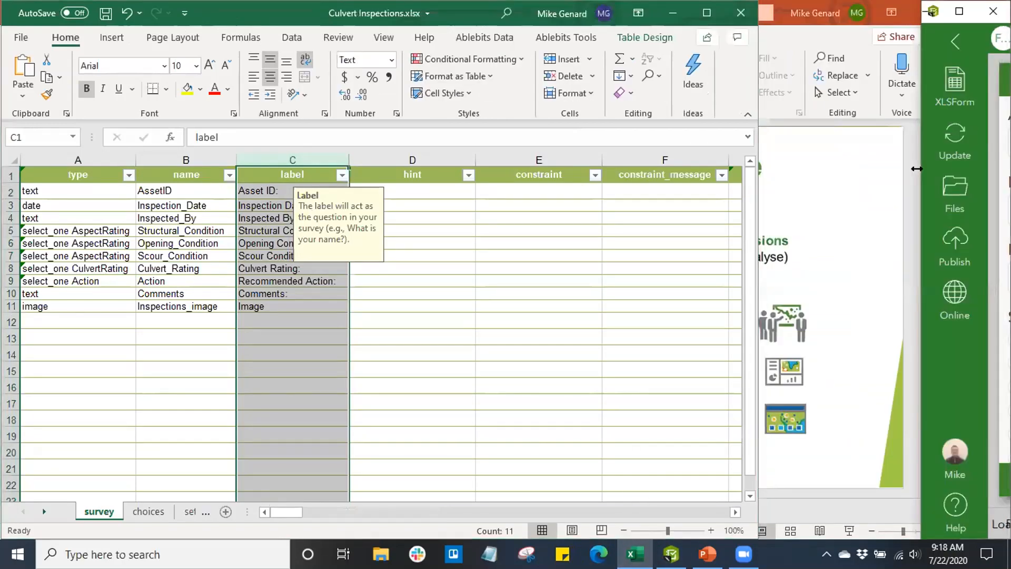
{"action": "left_click_drag", "start_coordinate": [916, 168], "coordinate": [756, 95]}
{"action": "left_click", "coordinate": [756, 95]}
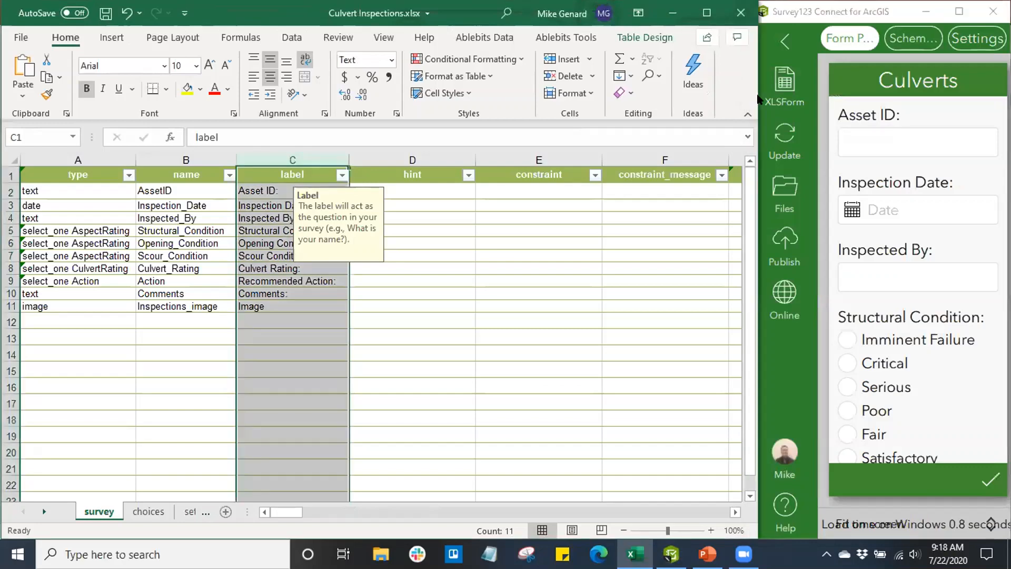
{"action": "left_click_drag", "start_coordinate": [757, 96], "coordinate": [647, 113]}
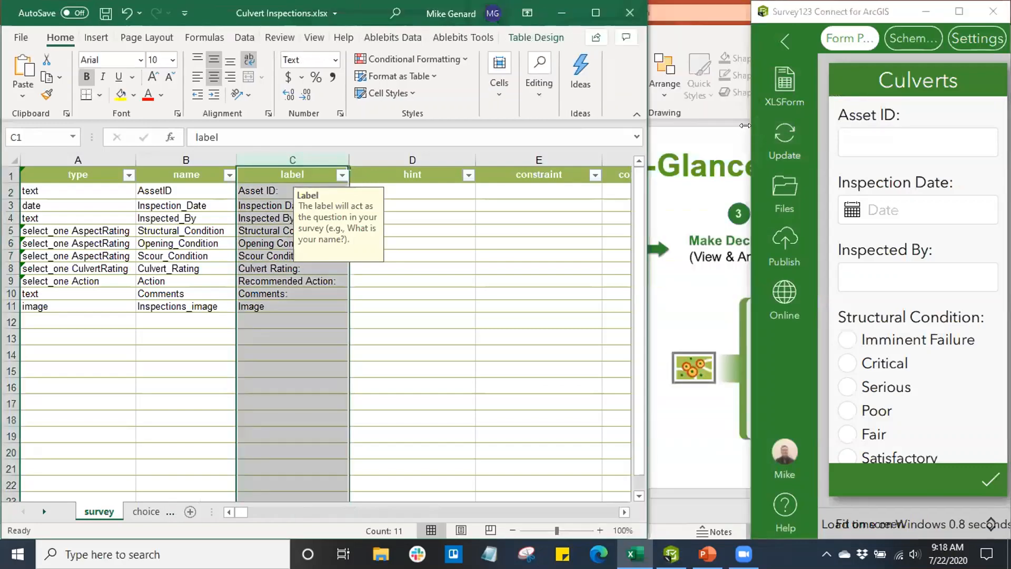
{"action": "left_click_drag", "start_coordinate": [744, 125], "coordinate": [631, 116]}
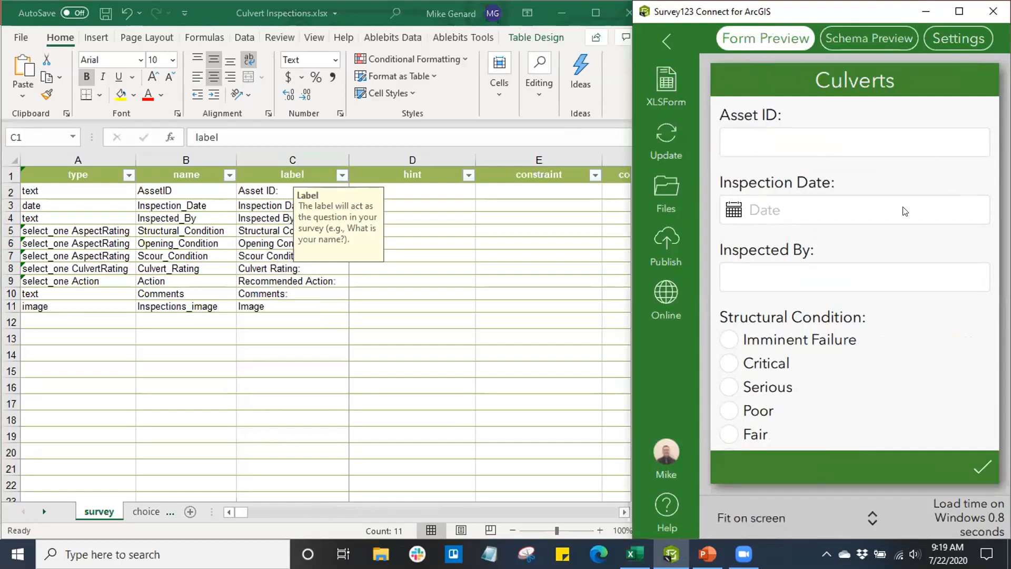
Compare the survey sheet's labels with the questions in the form preview, and highlight the hint cell in the Comments row.
{"action": "left_click", "coordinate": [279, 194]}
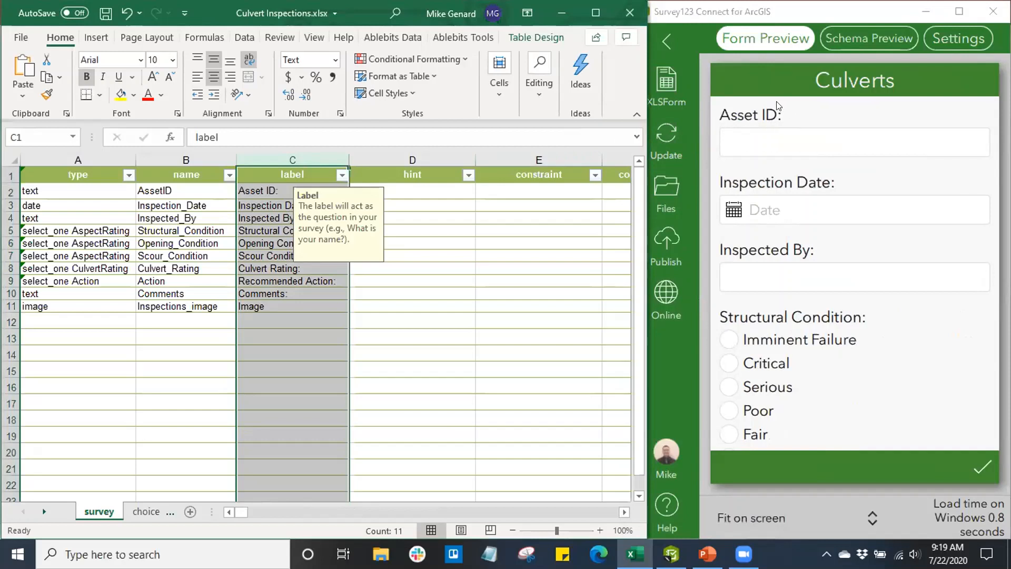
{"action": "left_click", "coordinate": [279, 207]}
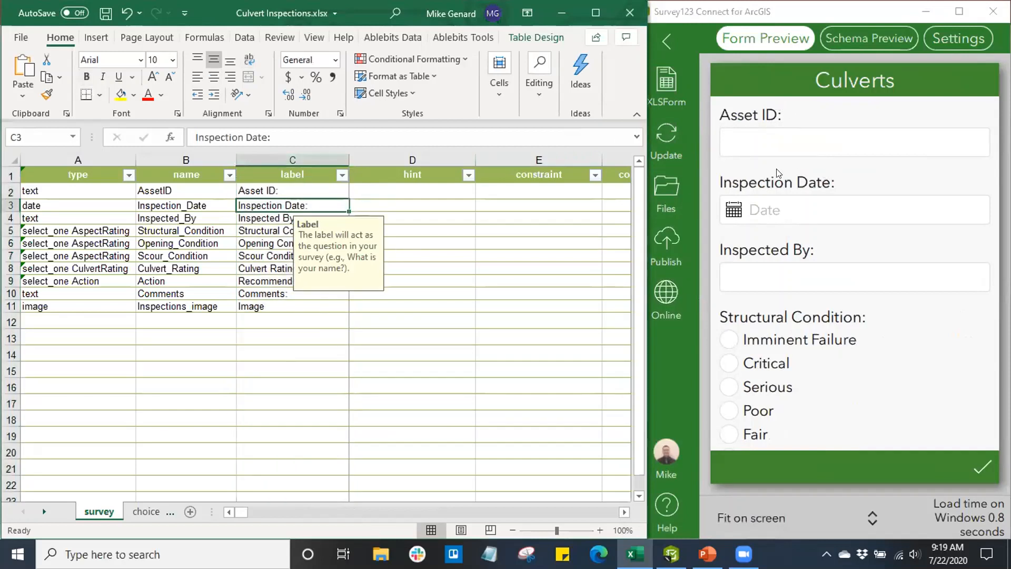
{"action": "left_click", "coordinate": [271, 318]}
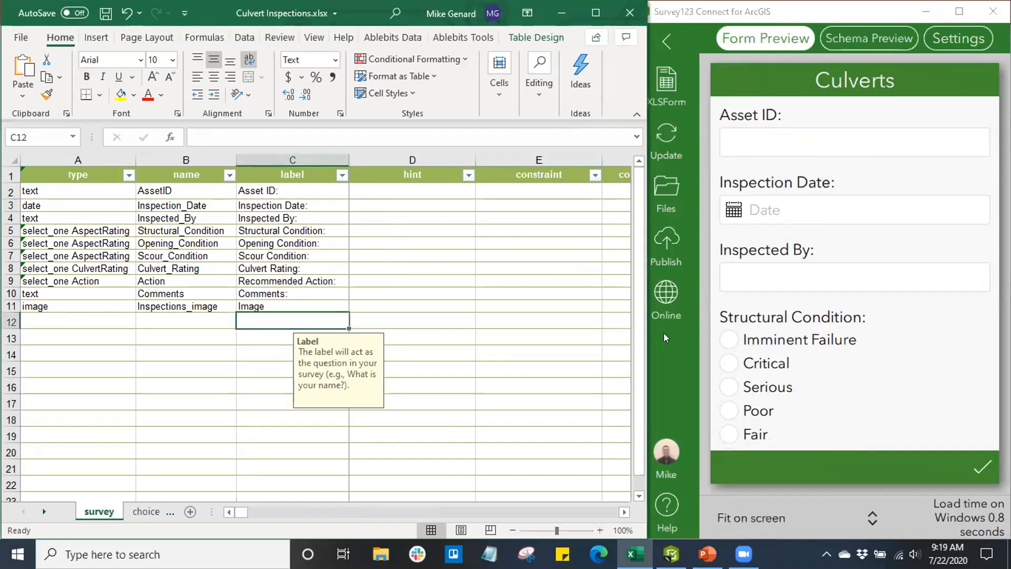
{"action": "scroll", "coordinate": [853, 258], "scroll_direction": "down", "scroll_amount": 10}
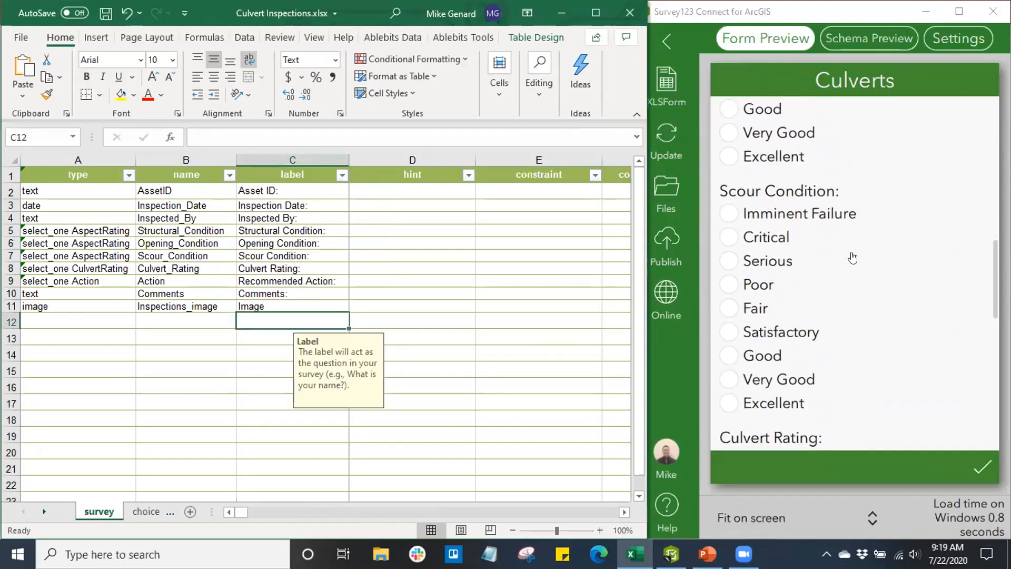
{"action": "scroll", "coordinate": [853, 258], "scroll_direction": "up", "scroll_amount": 10}
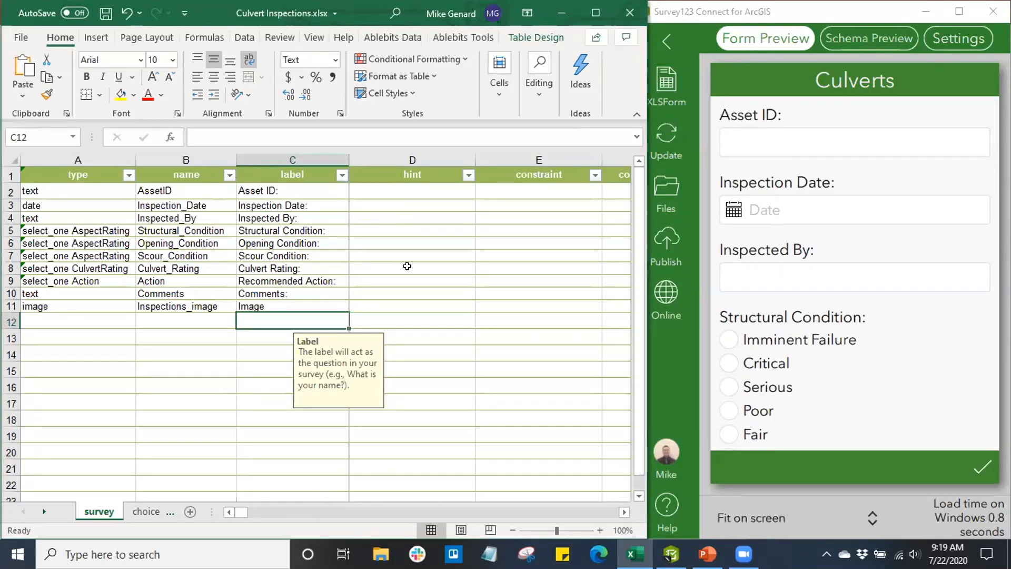
{"action": "left_click", "coordinate": [389, 293]}
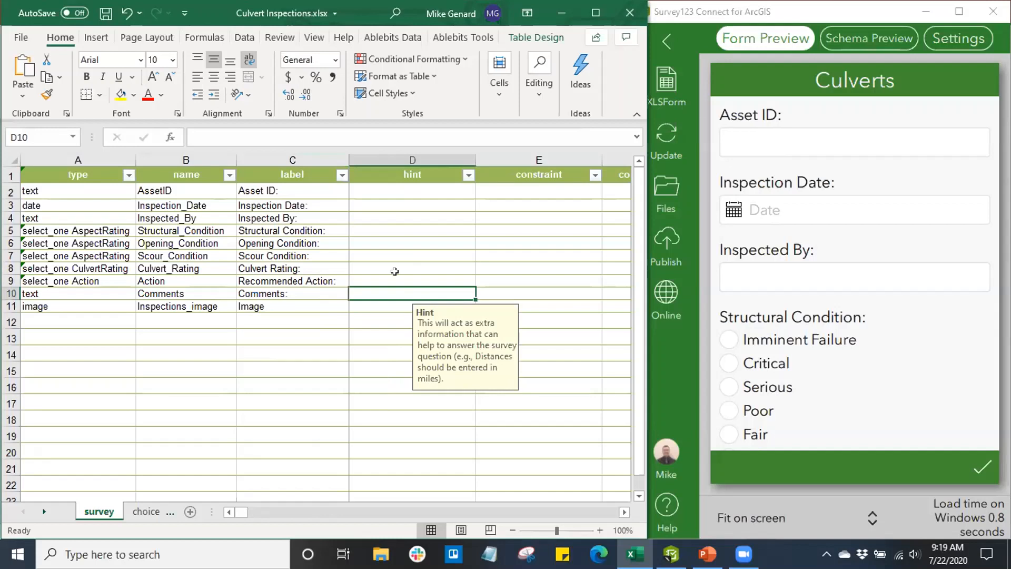
In the Comments row, enter the hint "Enter any relevant comments below:".
{"action": "double_click", "coordinate": [389, 290]}
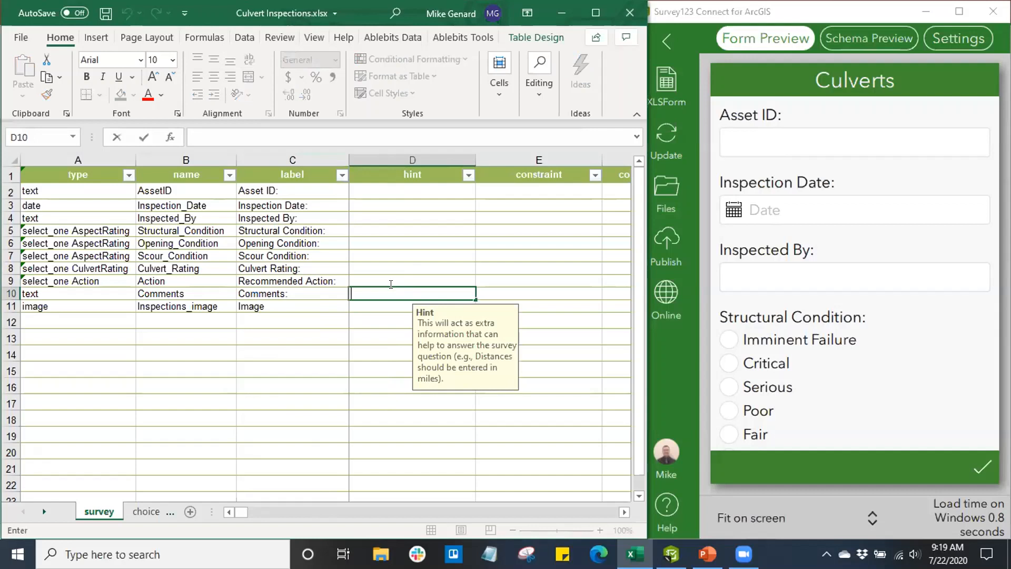
{"action": "type", "text": "Enter any relev"}
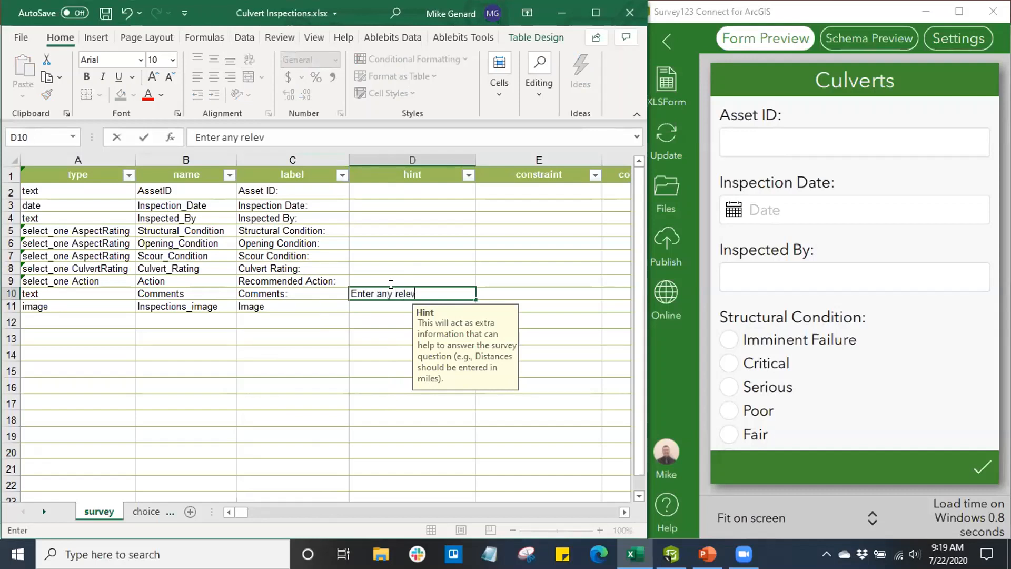
{"action": "type", "text": "ant comments belo"}
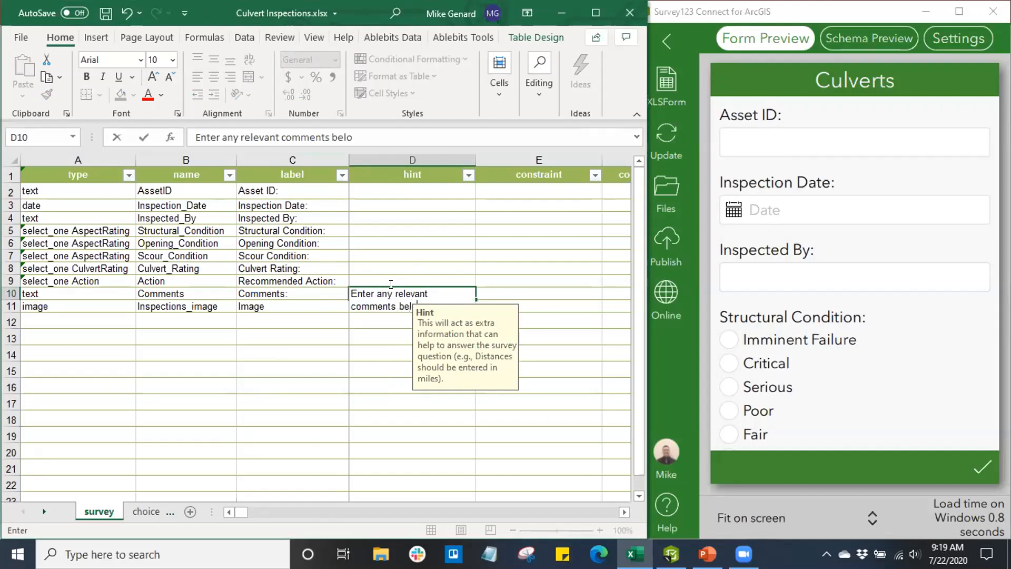
{"action": "type", "text": "w:"}
{"action": "left_click", "coordinate": [377, 322]}
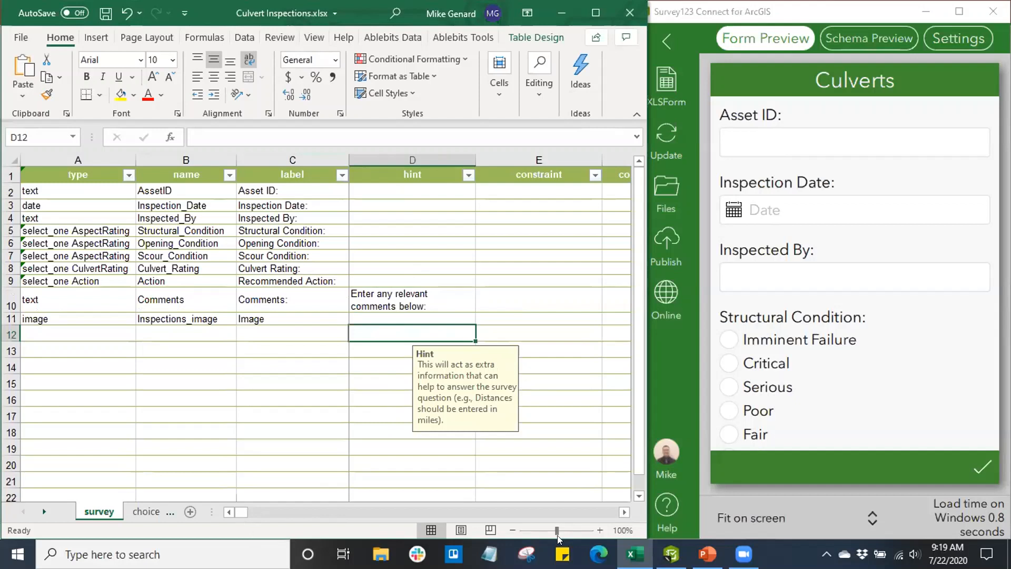
Review the guidance notes for the constraint and constraint_message columns on the survey sheet.
{"action": "left_click", "coordinate": [624, 512]}
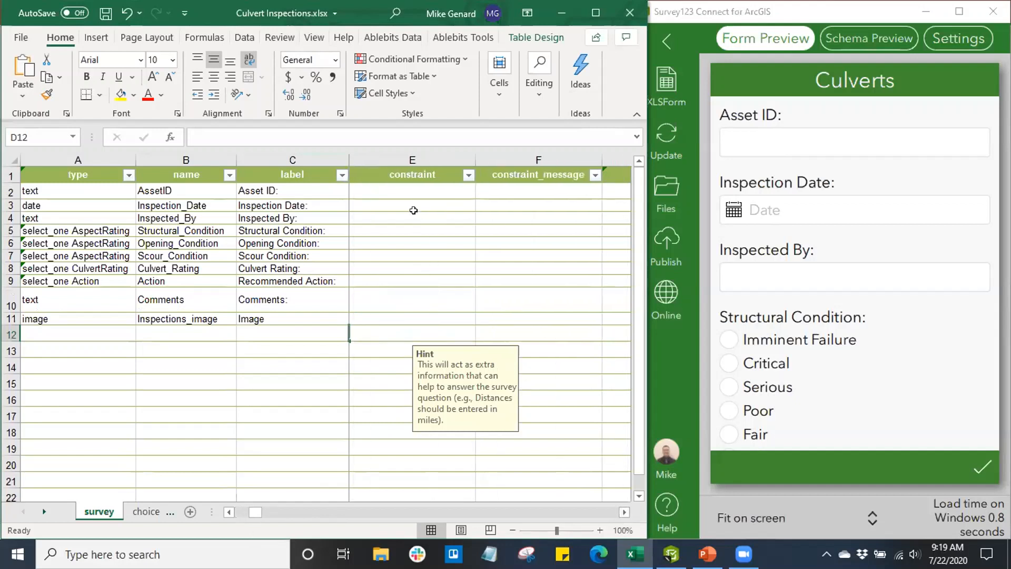
{"action": "left_click", "coordinate": [413, 210]}
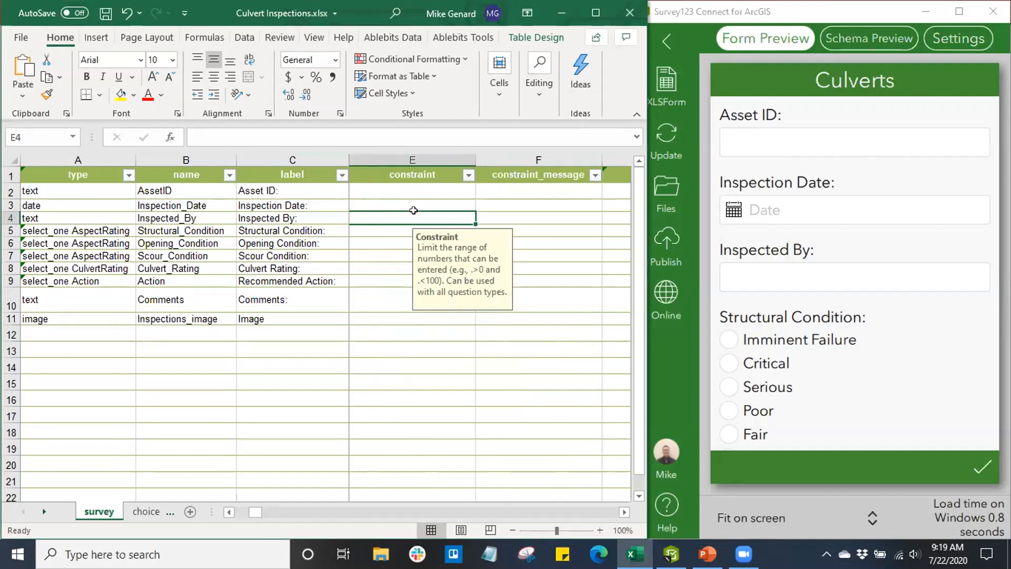
{"action": "left_click", "coordinate": [411, 201]}
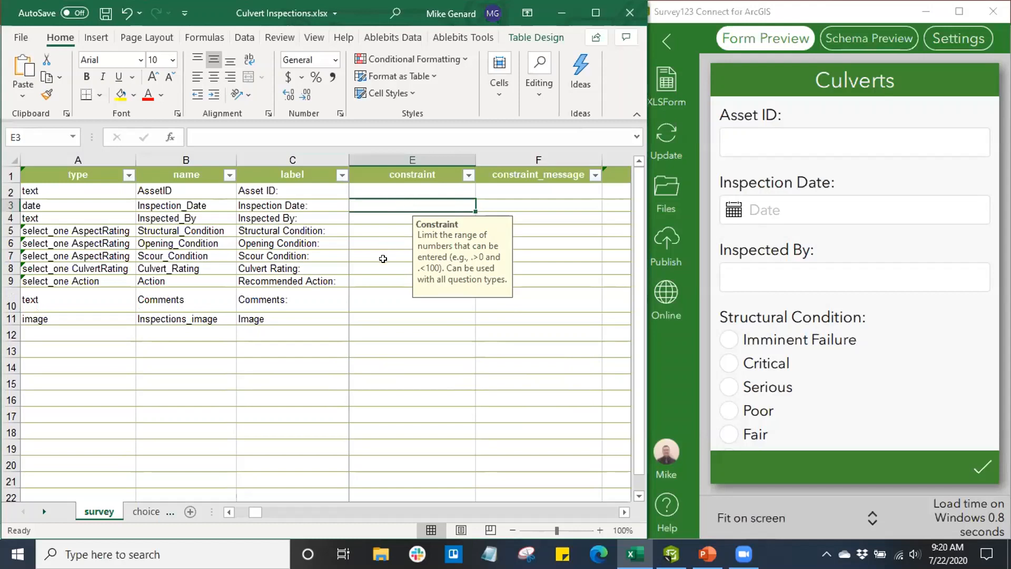
{"action": "left_click", "coordinate": [624, 512]}
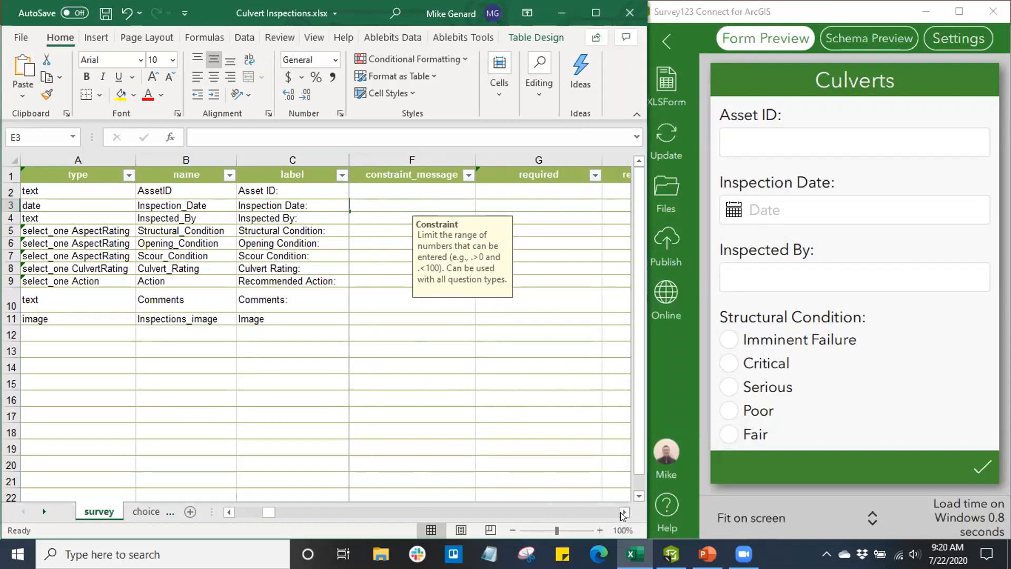
{"action": "left_click", "coordinate": [389, 195]}
{"action": "left_click", "coordinate": [388, 205]}
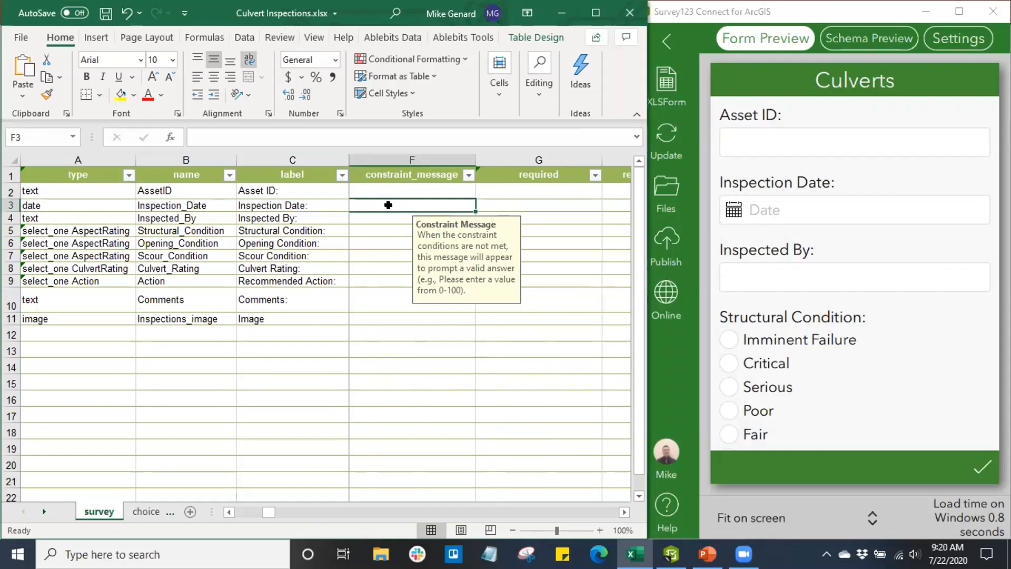
Make the Asset ID question mandatory by setting its required value to yes.
{"action": "left_click", "coordinate": [624, 512]}
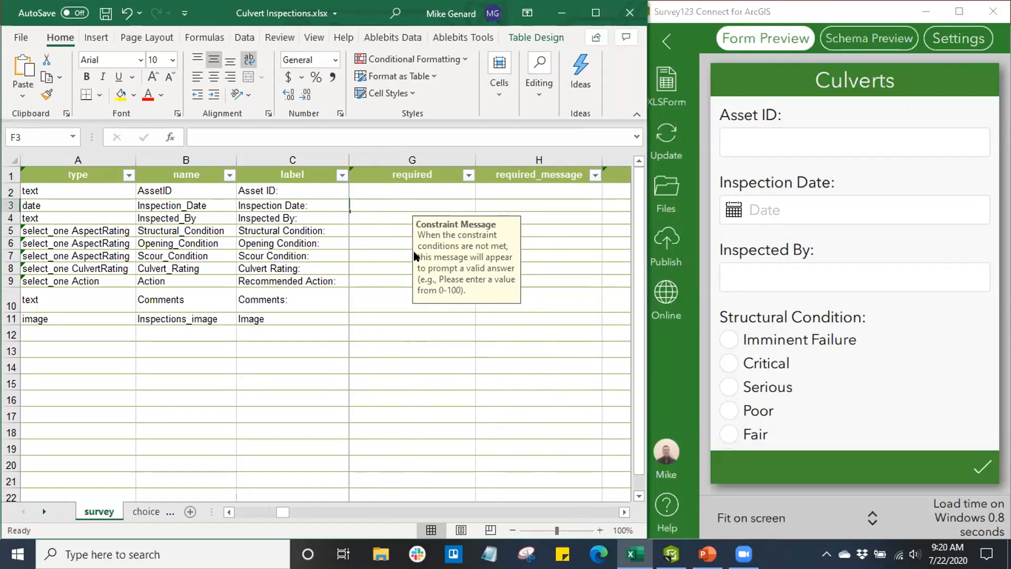
{"action": "left_click", "coordinate": [419, 205]}
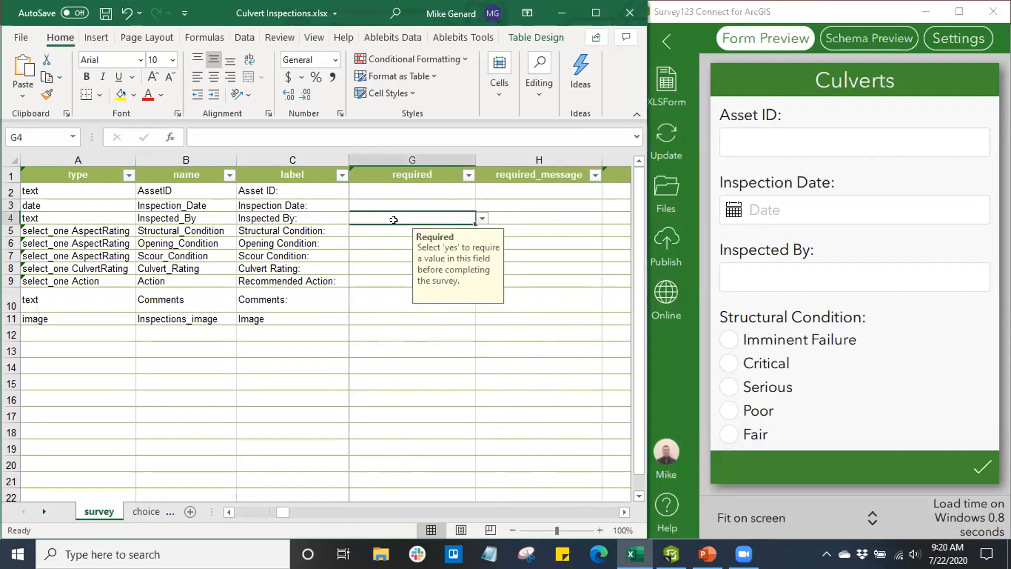
{"action": "left_click", "coordinate": [444, 191]}
{"action": "left_click", "coordinate": [481, 193]}
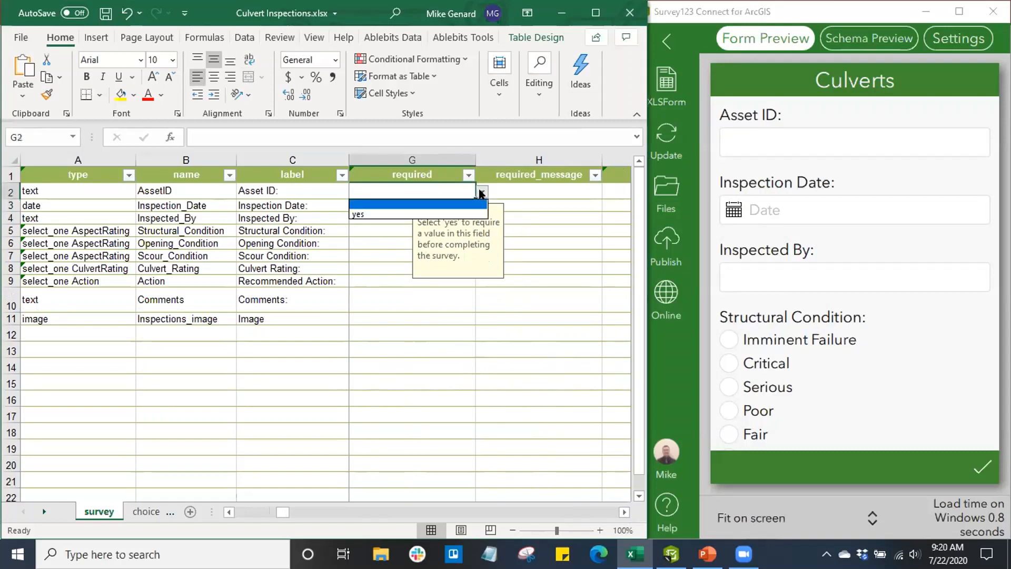
{"action": "left_click", "coordinate": [459, 214]}
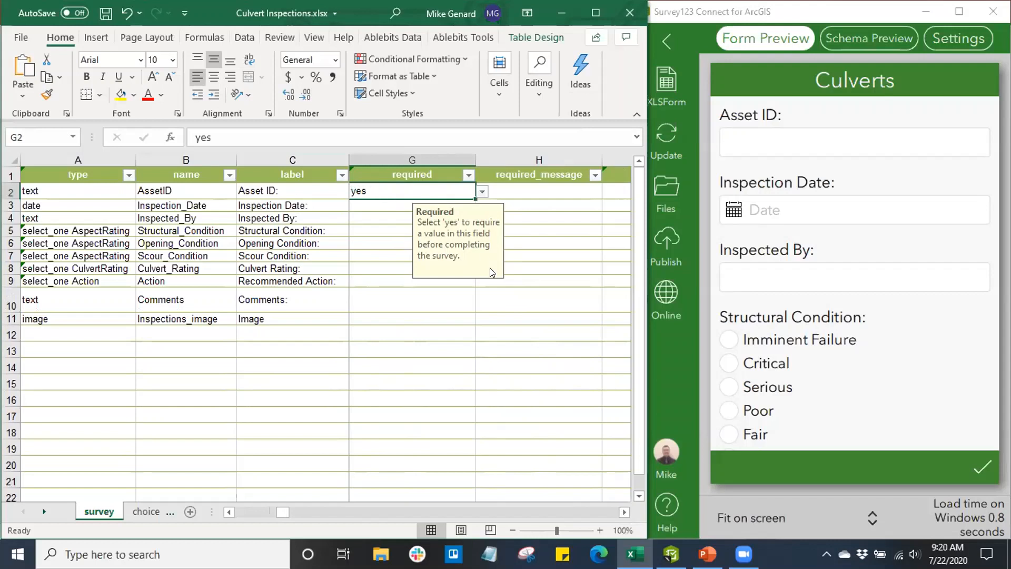
Check the appearance column's guidance, then examine the condition questions in the form preview, choosing Imminent Failure for Structural Condition.
{"action": "left_click", "coordinate": [623, 513]}
{"action": "left_click", "coordinate": [623, 512]}
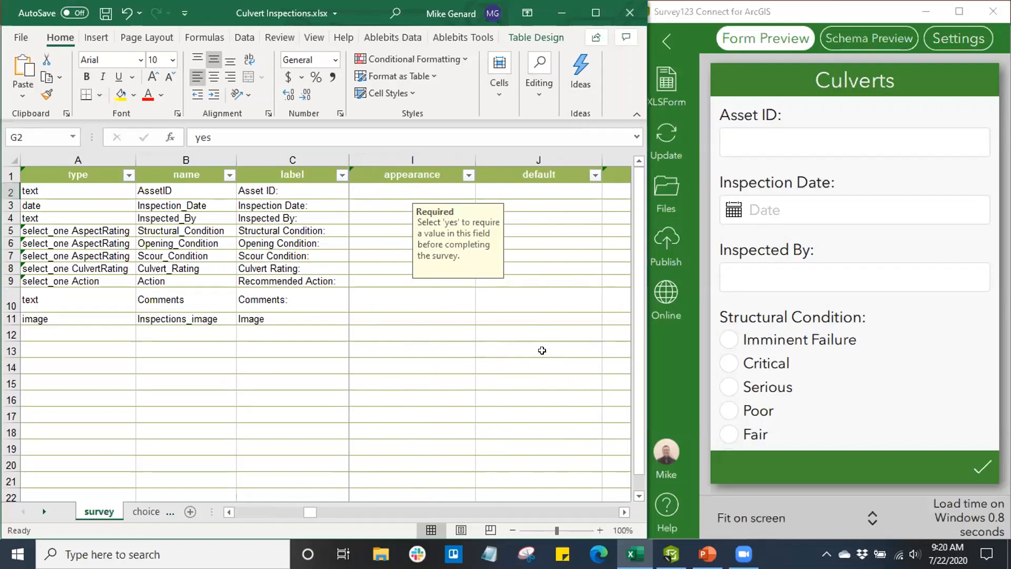
{"action": "left_click", "coordinate": [394, 185]}
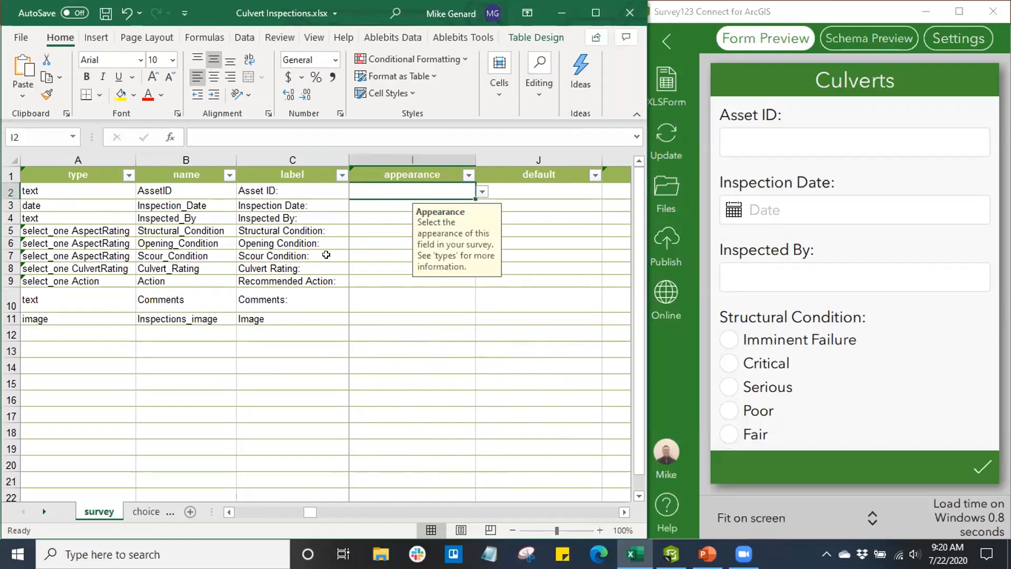
{"action": "scroll", "coordinate": [790, 303], "scroll_direction": "down", "scroll_amount": 5}
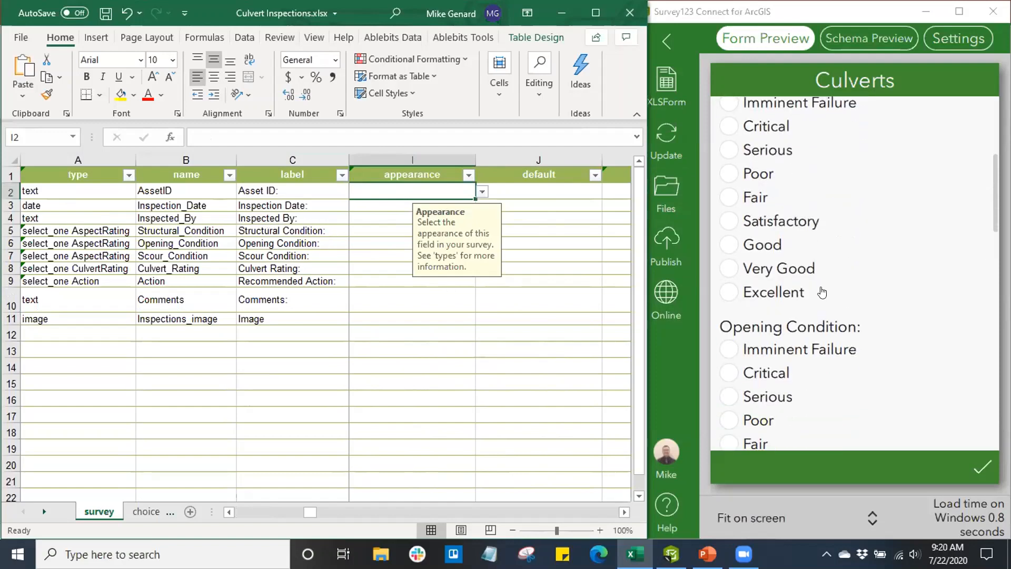
{"action": "scroll", "coordinate": [821, 289], "scroll_direction": "up", "scroll_amount": 2}
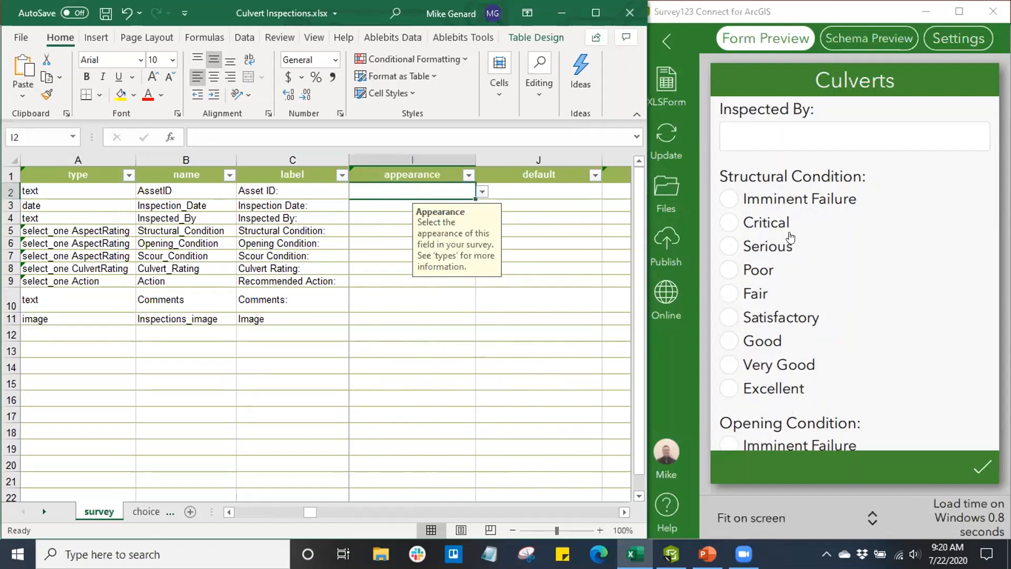
{"action": "scroll", "coordinate": [788, 295], "scroll_direction": "down", "scroll_amount": 2}
{"action": "scroll", "coordinate": [779, 253], "scroll_direction": "up", "scroll_amount": 2}
{"action": "left_click", "coordinate": [728, 200]}
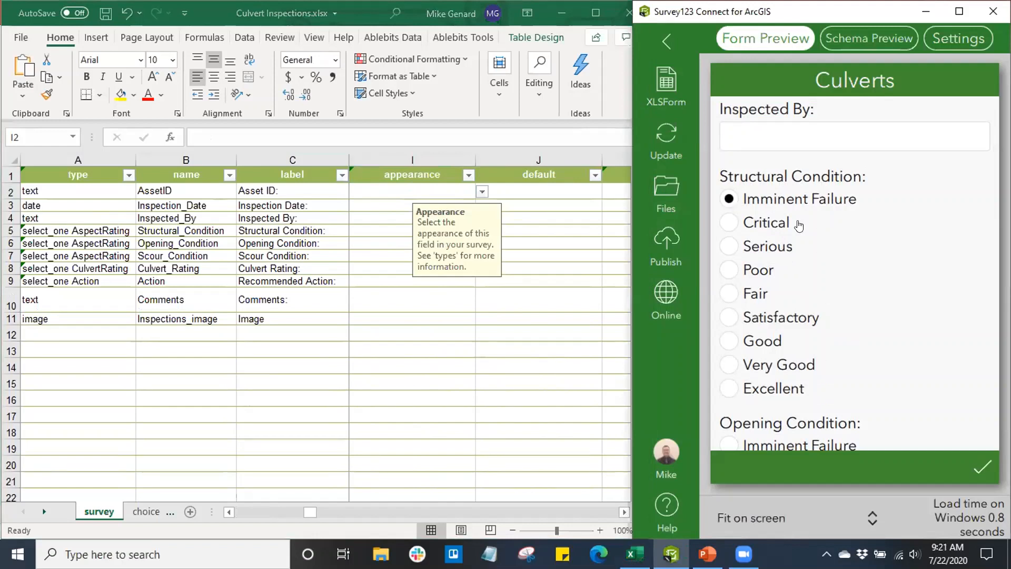
{"action": "scroll", "coordinate": [829, 212], "scroll_direction": "down", "scroll_amount": 1}
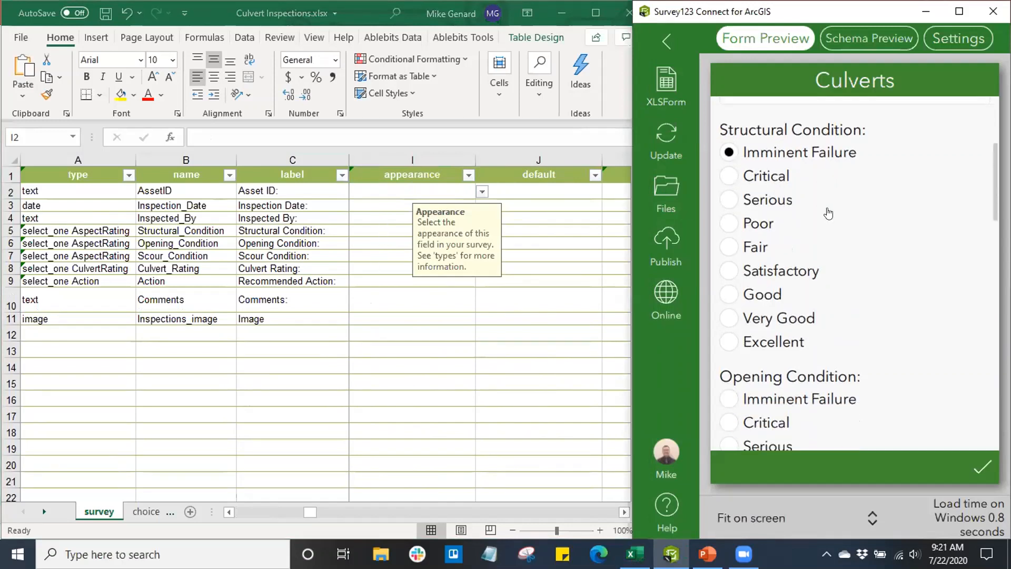
{"action": "scroll", "coordinate": [829, 215], "scroll_direction": "down", "scroll_amount": 10}
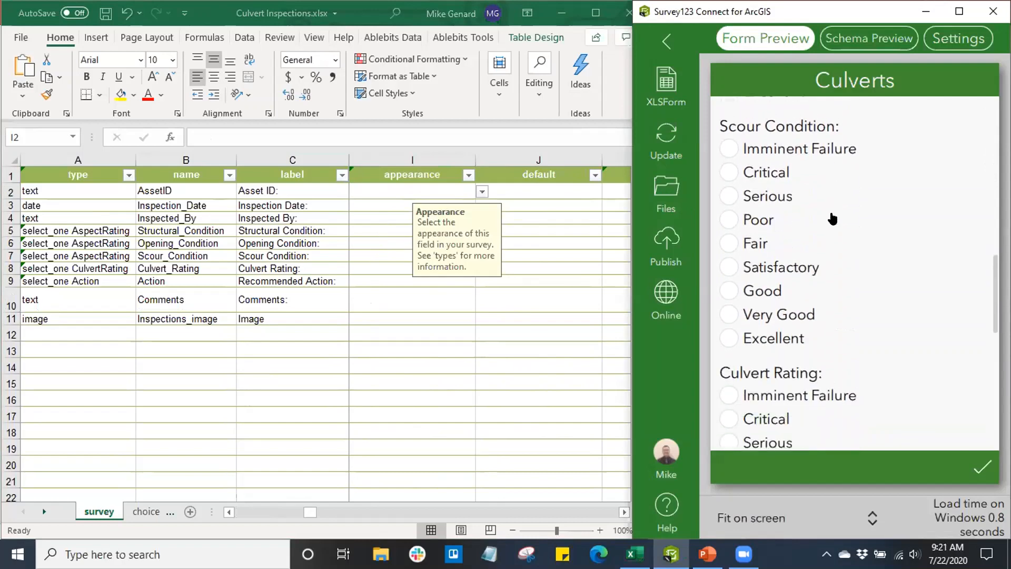
{"action": "scroll", "coordinate": [831, 219], "scroll_direction": "down", "scroll_amount": 5}
{"action": "scroll", "coordinate": [830, 219], "scroll_direction": "up", "scroll_amount": 6}
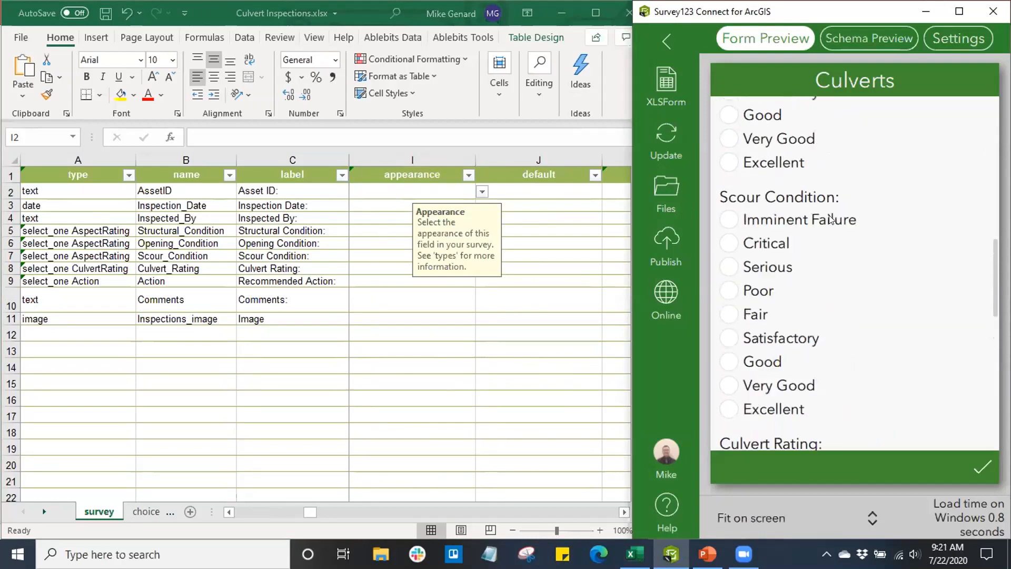
{"action": "scroll", "coordinate": [831, 219], "scroll_direction": "up", "scroll_amount": 9}
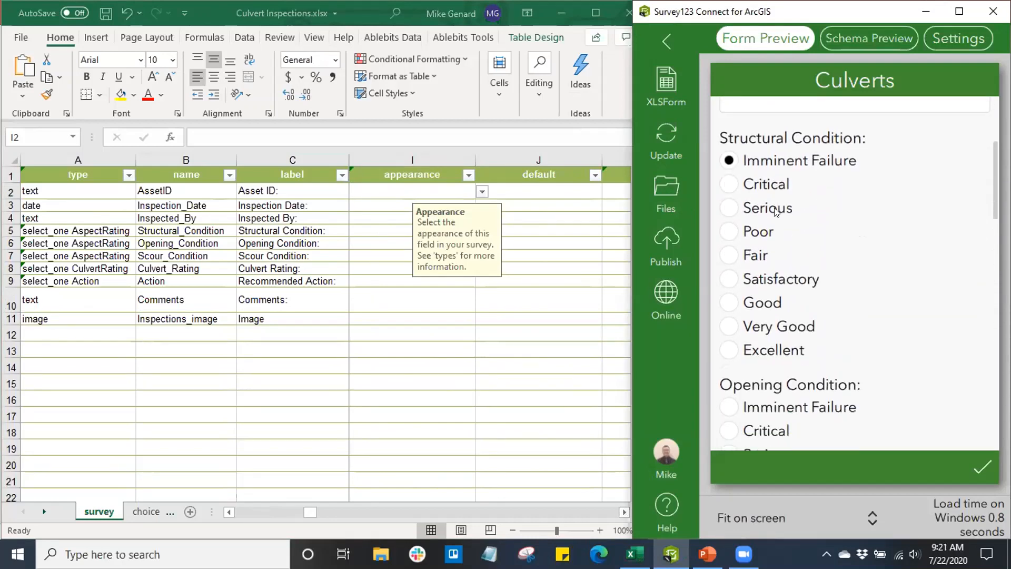
Set the appearance of the Structural Condition question to minimal.
{"action": "left_click", "coordinate": [375, 229]}
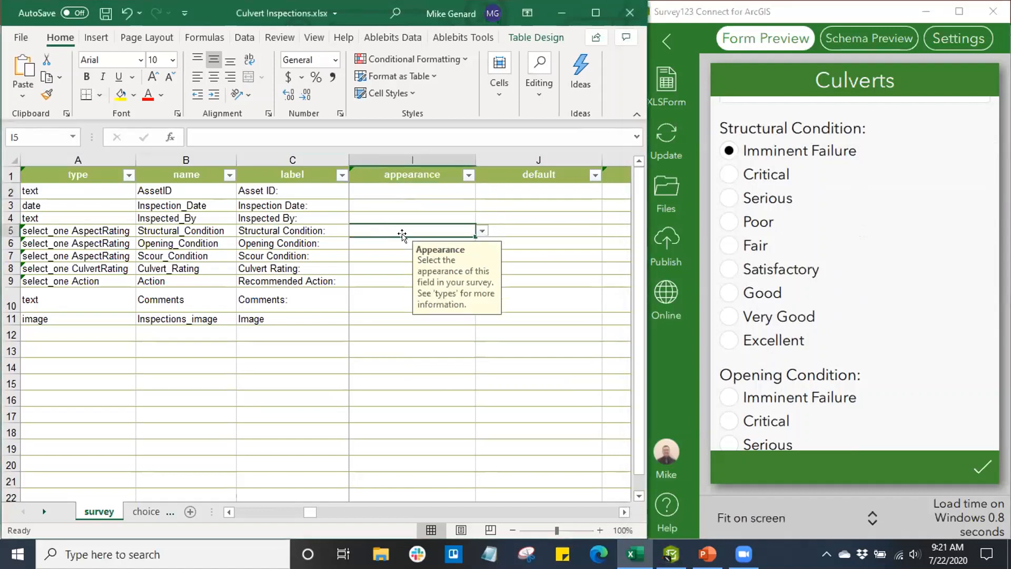
{"action": "left_click", "coordinate": [481, 231]}
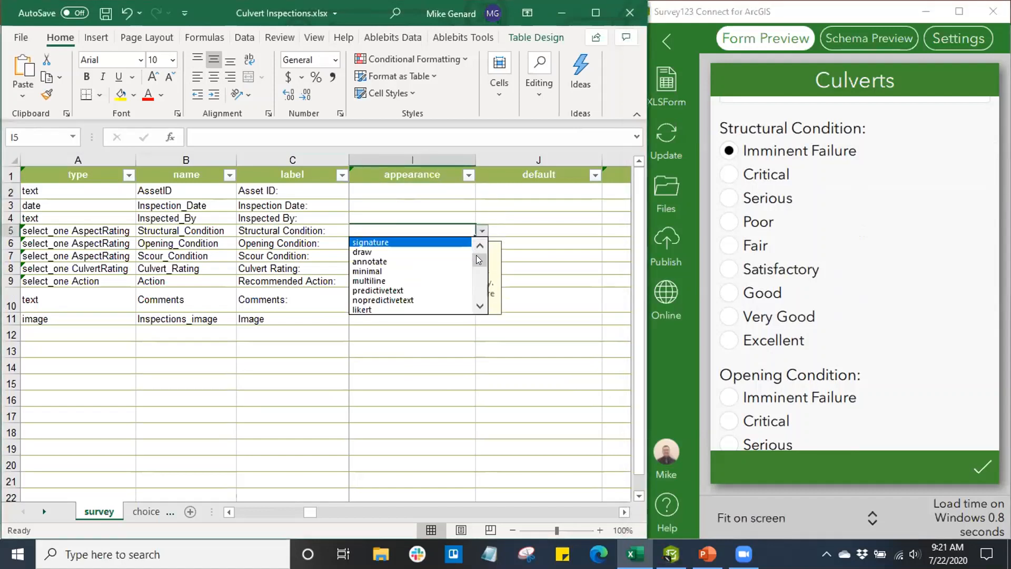
{"action": "left_click_drag", "start_coordinate": [476, 255], "coordinate": [478, 264]}
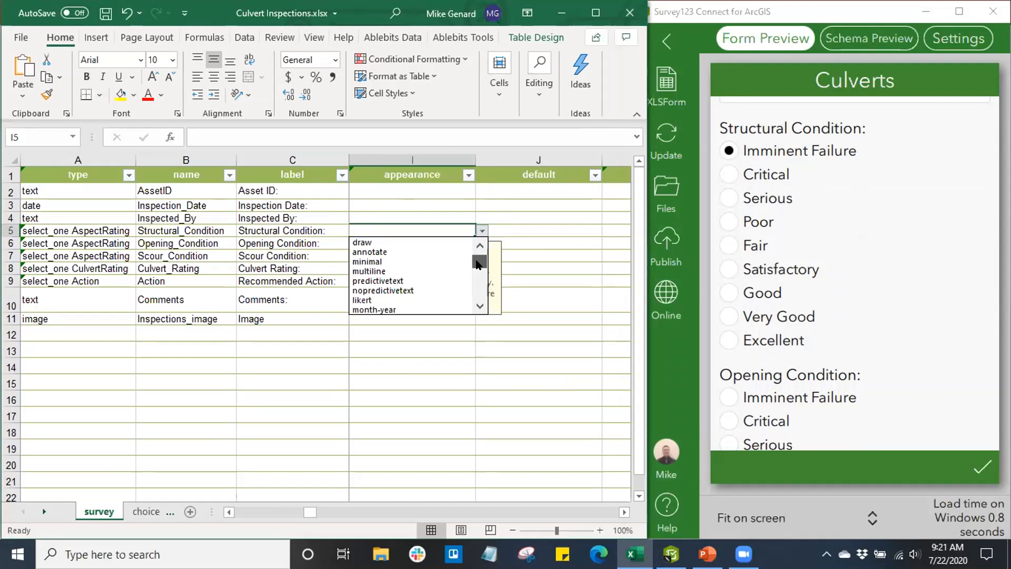
{"action": "left_click", "coordinate": [434, 261]}
Set the appearance of the Opening Condition question to horizontal.
{"action": "left_click", "coordinate": [386, 245]}
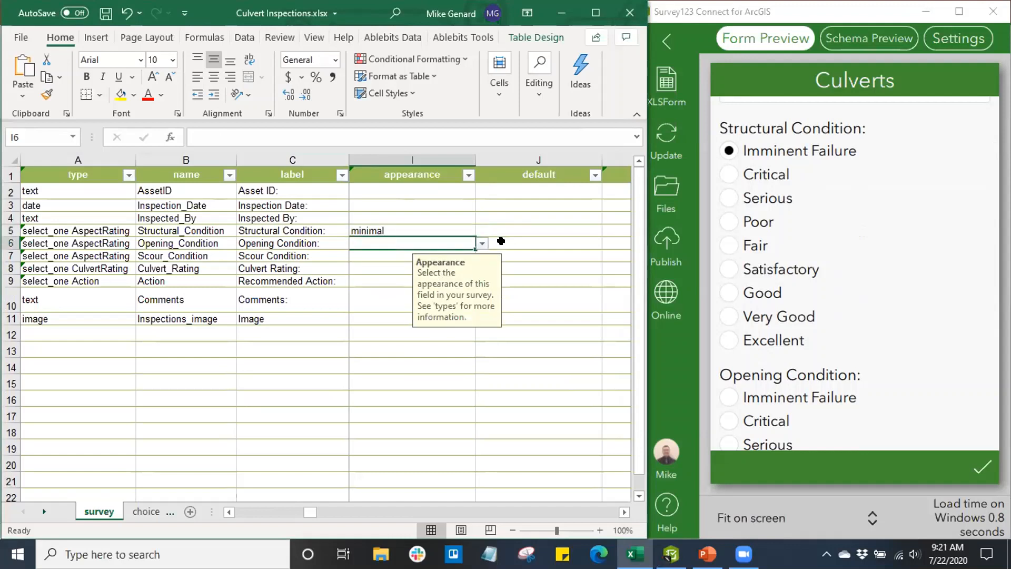
{"action": "left_click", "coordinate": [482, 244]}
{"action": "left_click_drag", "start_coordinate": [479, 273], "coordinate": [480, 300]}
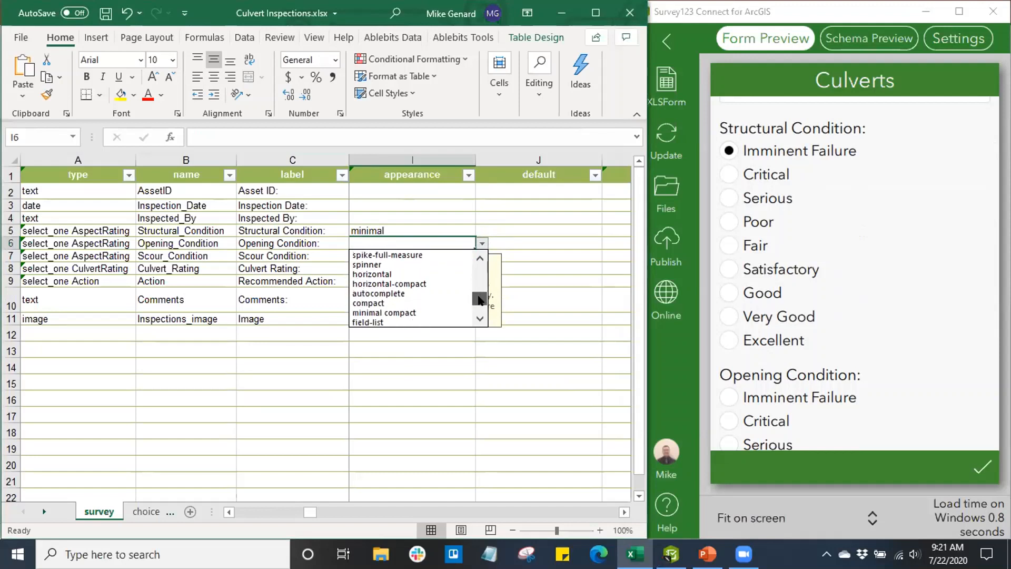
{"action": "left_click", "coordinate": [422, 274]}
{"action": "left_click", "coordinate": [373, 266]}
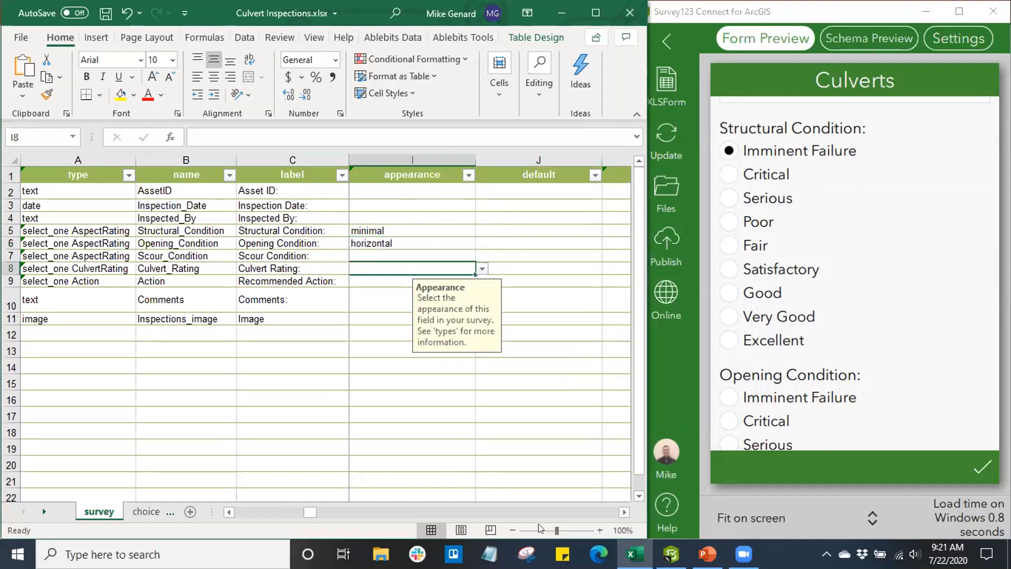
Enter today() as the default value for the Inspection Date question.
{"action": "left_click", "coordinate": [623, 512]}
{"action": "left_click", "coordinate": [414, 230]}
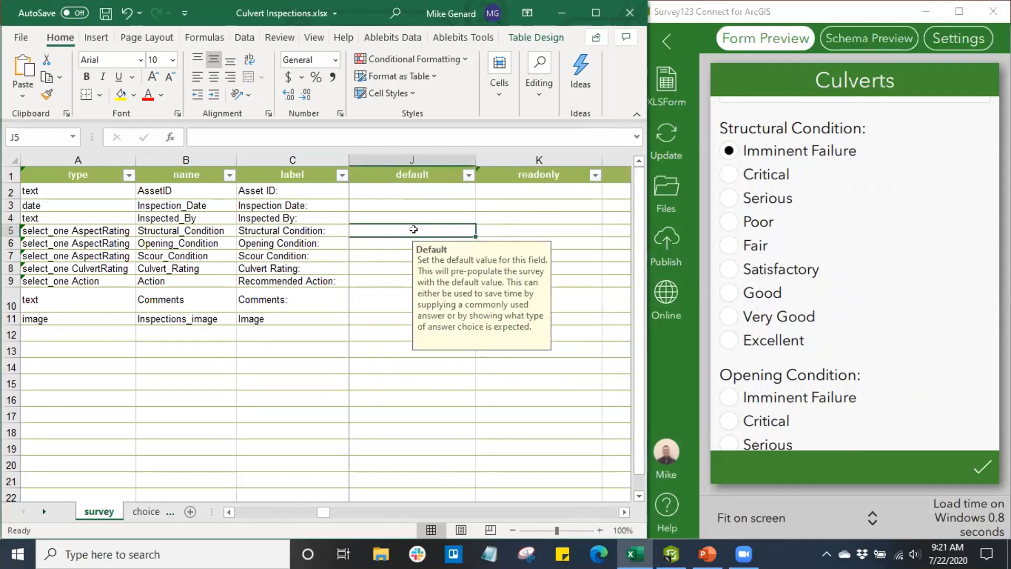
{"action": "left_click", "coordinate": [399, 204]}
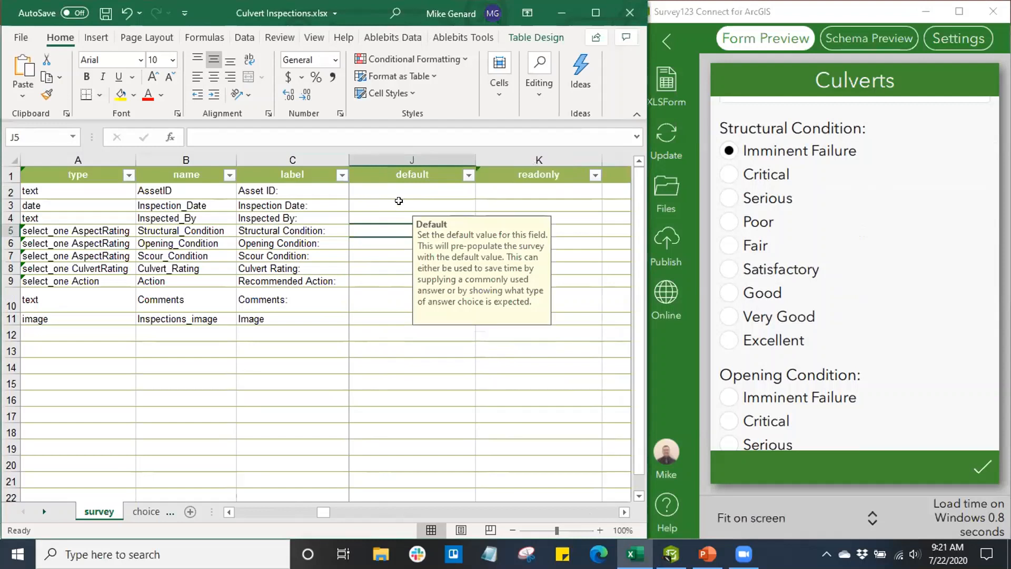
{"action": "left_click", "coordinate": [371, 136]}
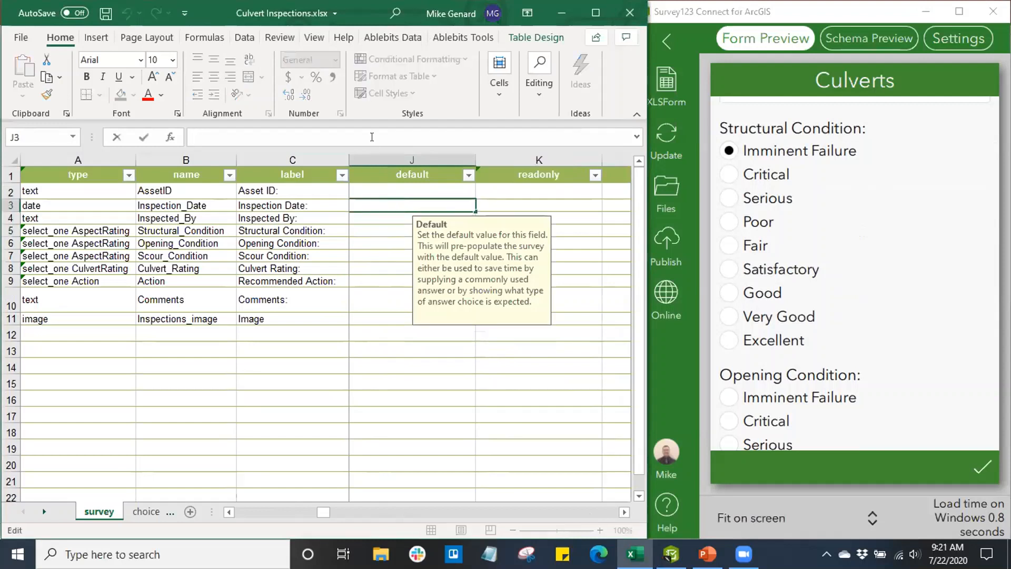
{"action": "type", "text": "today()"}
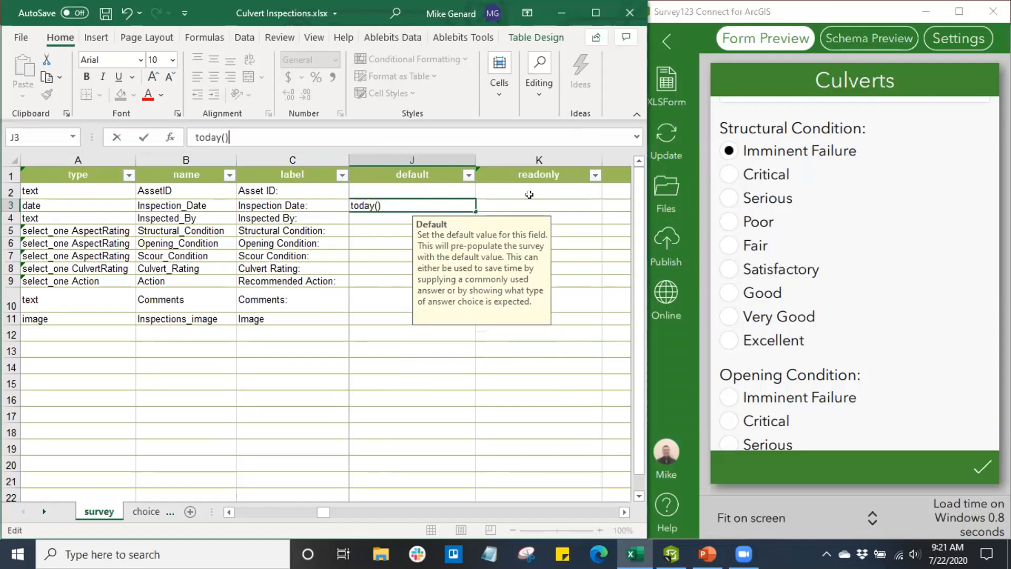
Set the readonly value of the Asset ID question to yes.
{"action": "left_click", "coordinate": [545, 201]}
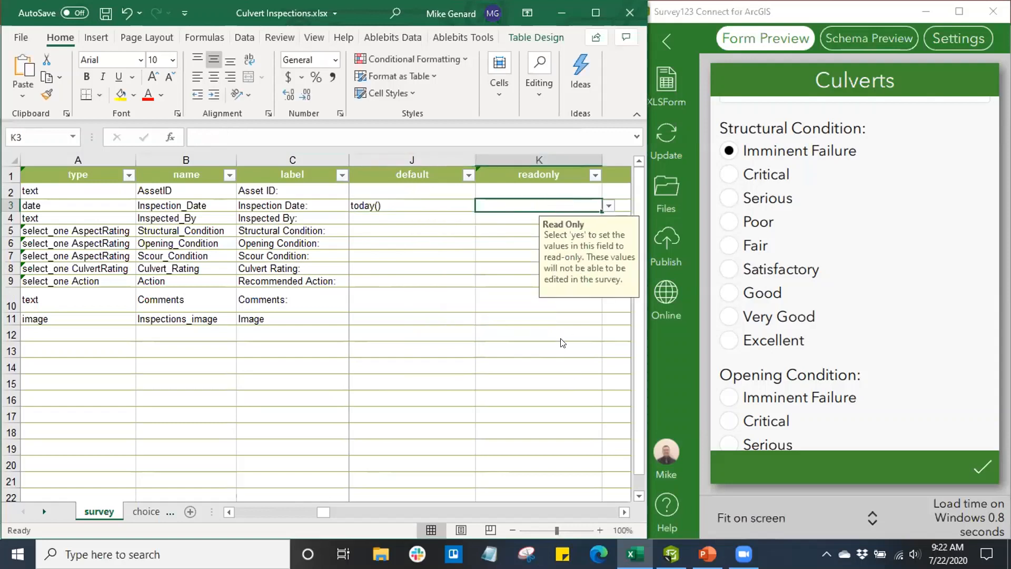
{"action": "left_click", "coordinate": [543, 186]}
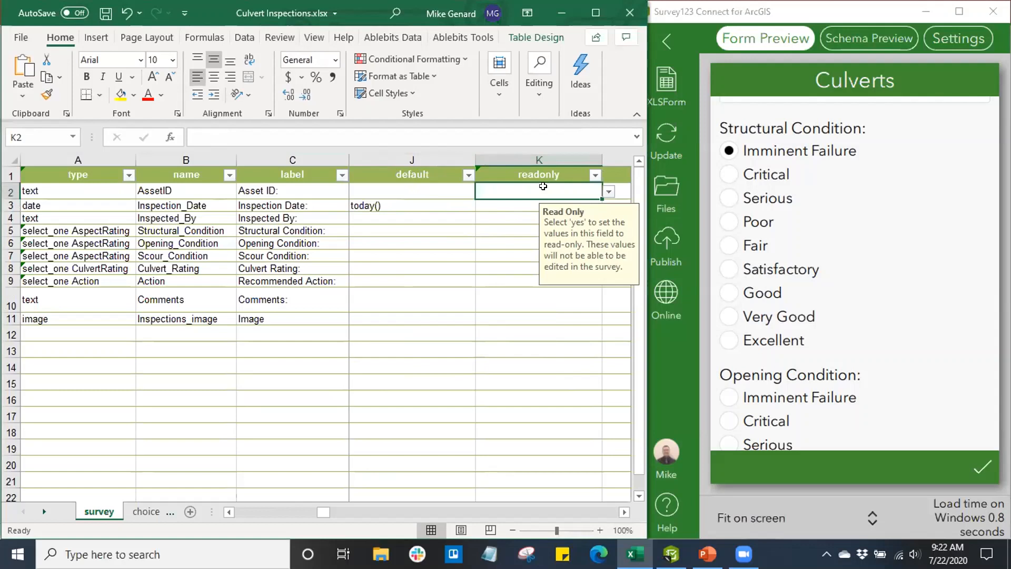
{"action": "left_click", "coordinate": [608, 191]}
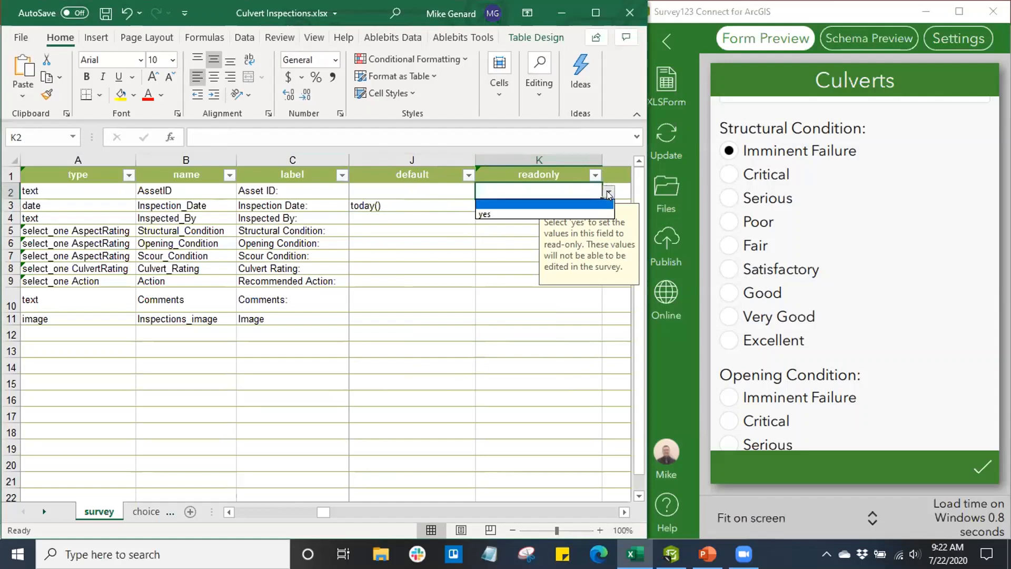
{"action": "left_click", "coordinate": [562, 212]}
{"action": "left_click", "coordinate": [490, 242]}
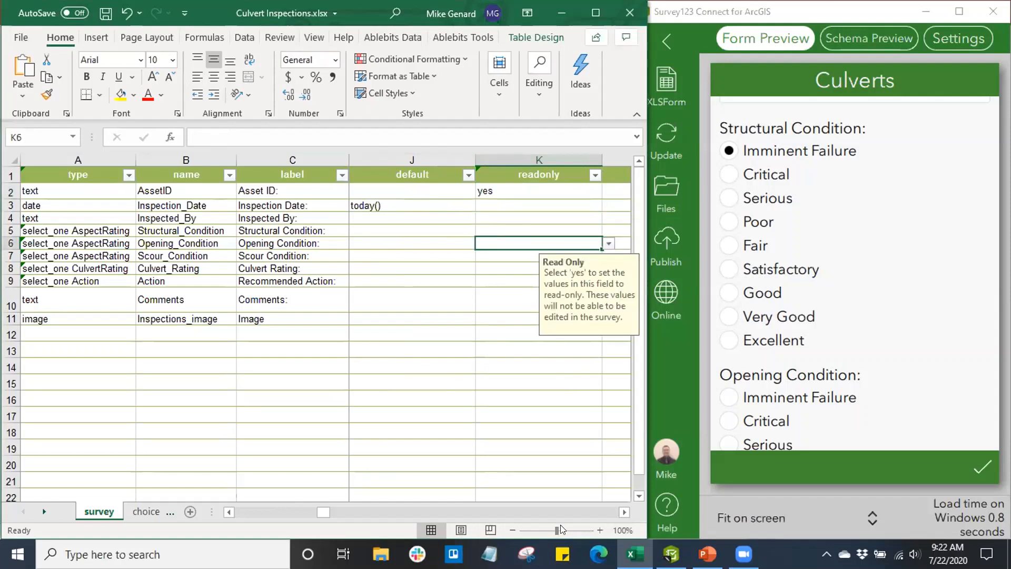
Read the column guidance for relevant, calculation, choice_filter and repeat_count on the survey sheet.
{"action": "left_click", "coordinate": [624, 511]}
{"action": "left_click", "coordinate": [624, 511]}
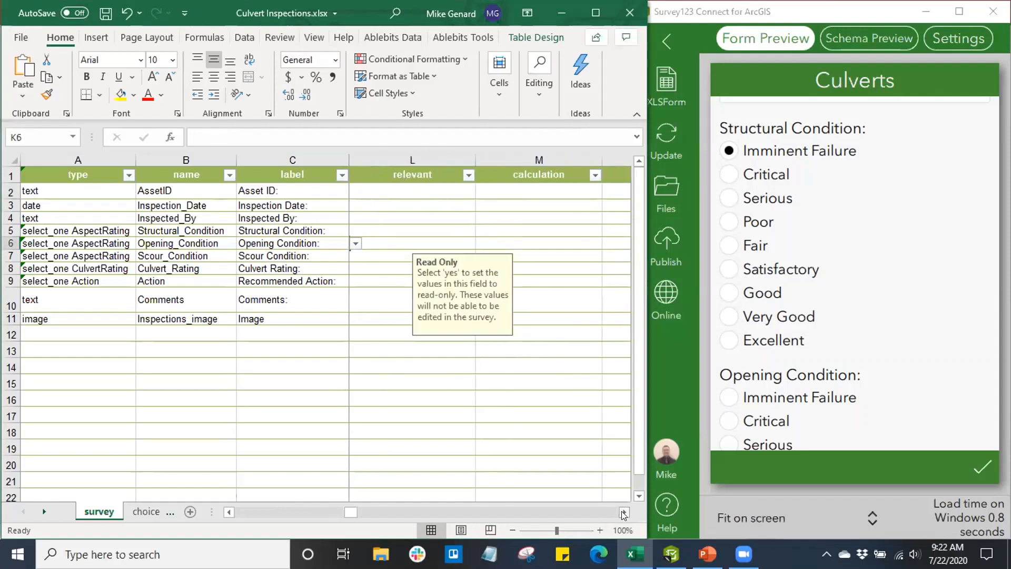
{"action": "left_click", "coordinate": [423, 207]}
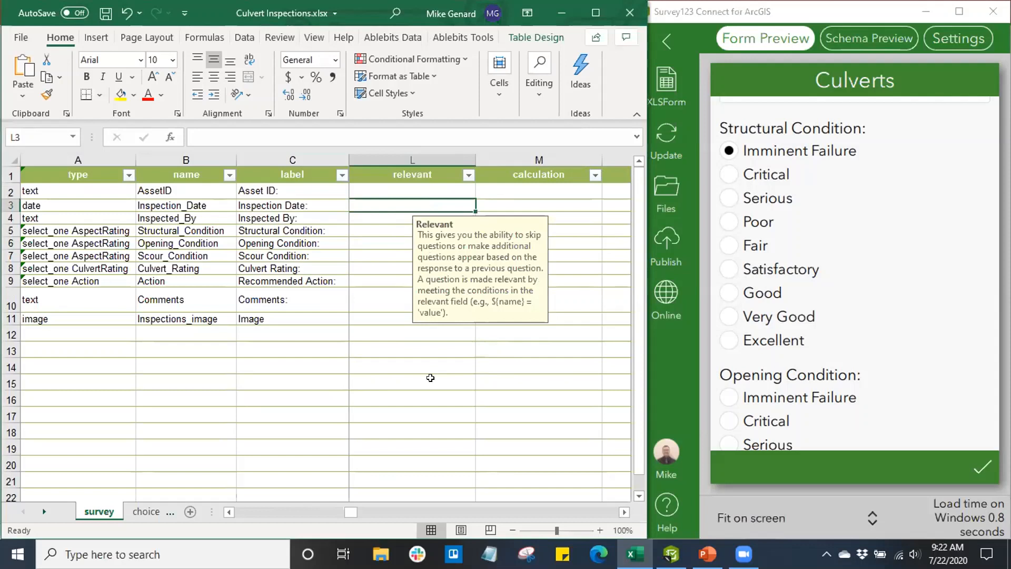
{"action": "left_click", "coordinate": [527, 205]}
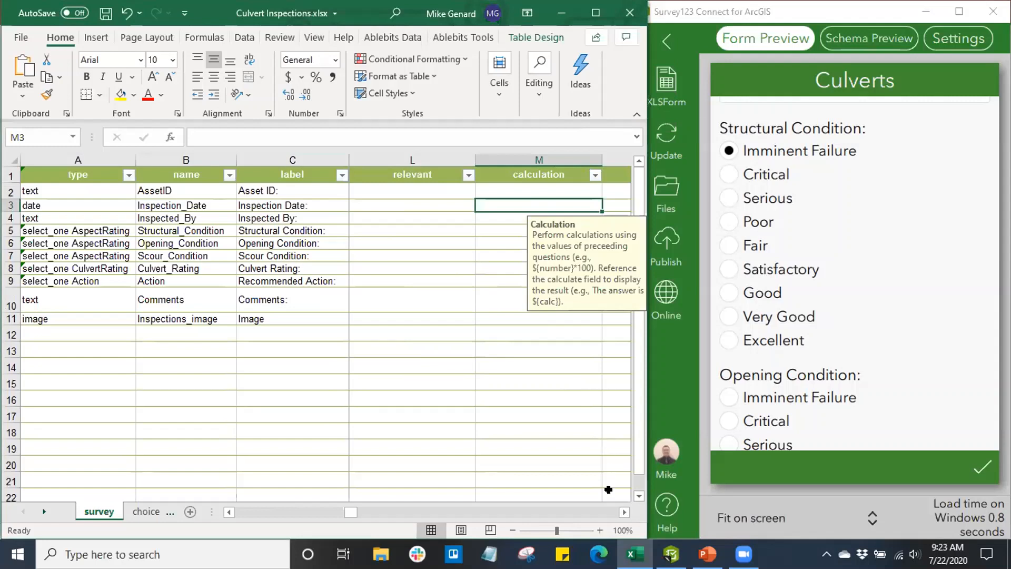
{"action": "left_click", "coordinate": [623, 511]}
{"action": "left_click", "coordinate": [623, 511]}
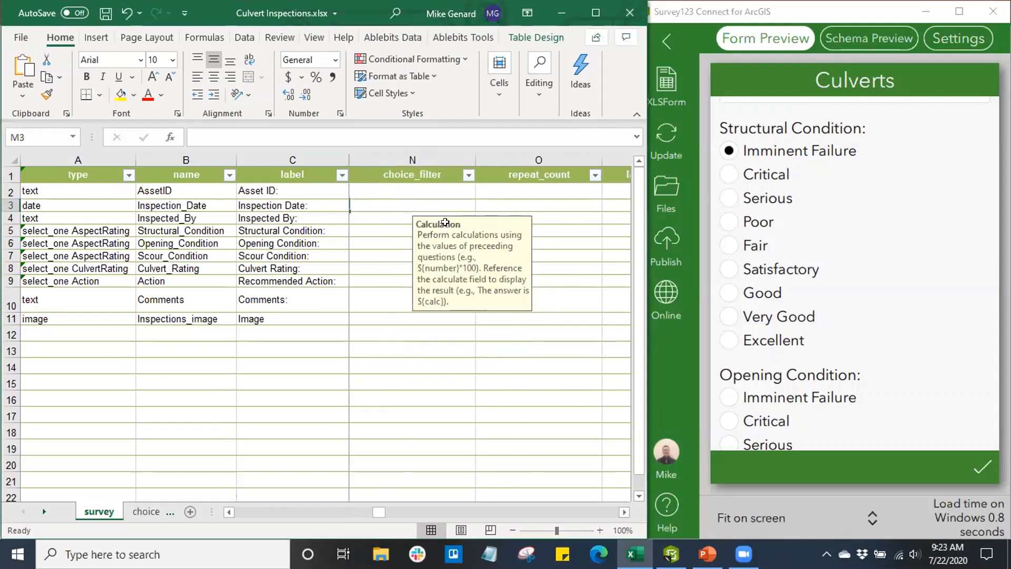
{"action": "left_click", "coordinate": [417, 199]}
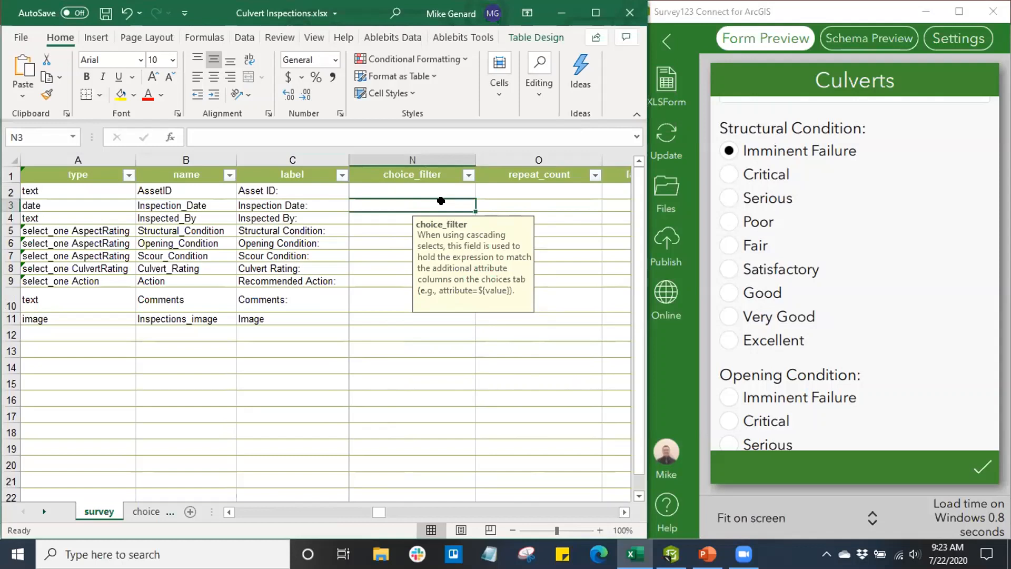
{"action": "left_click", "coordinate": [518, 209]}
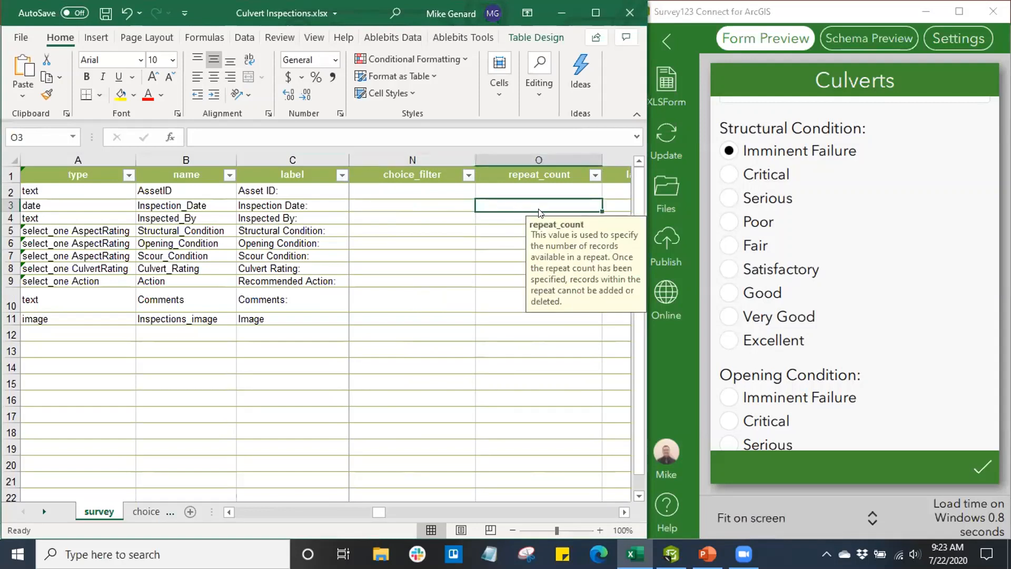
Look through the language, media and Esri-specific columns, reading the guidance for bind::esri:fieldType and bind::esri:fieldLength.
{"action": "left_click", "coordinate": [624, 512]}
{"action": "left_click", "coordinate": [623, 511]}
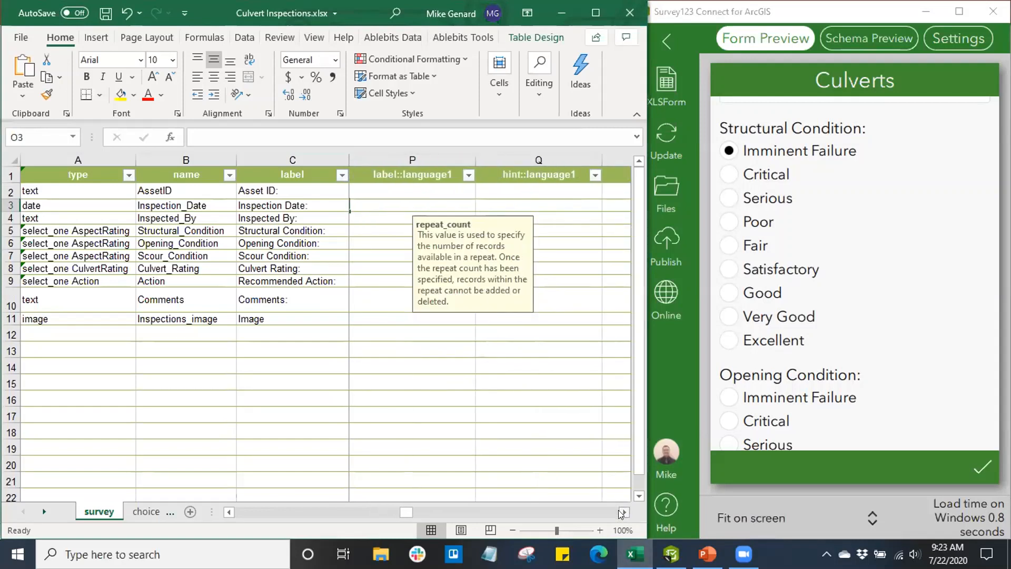
{"action": "left_click", "coordinate": [624, 512]}
{"action": "left_click", "coordinate": [624, 512]}
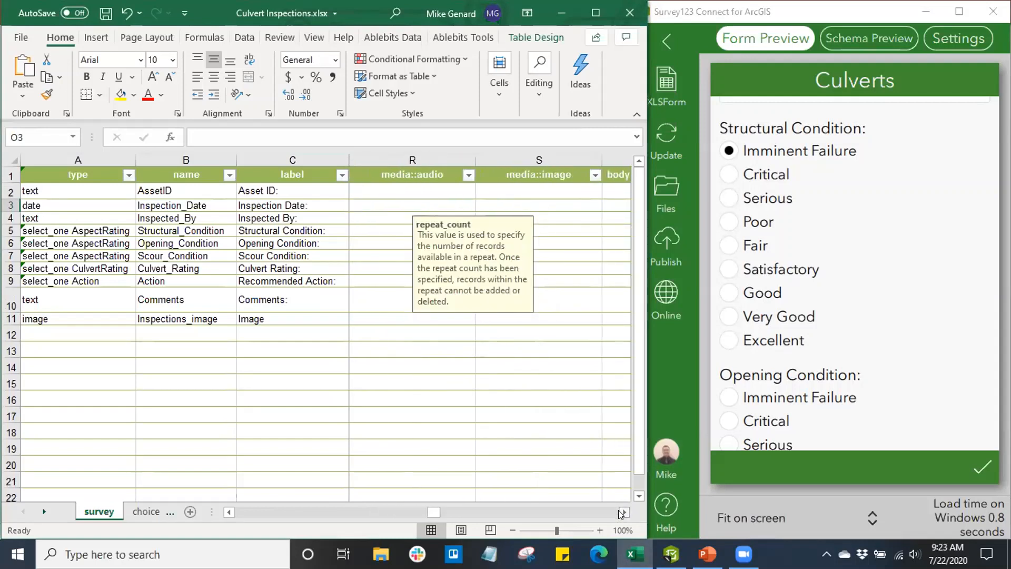
{"action": "left_click", "coordinate": [623, 512]}
{"action": "left_click", "coordinate": [624, 512]}
{"action": "left_click", "coordinate": [623, 512]}
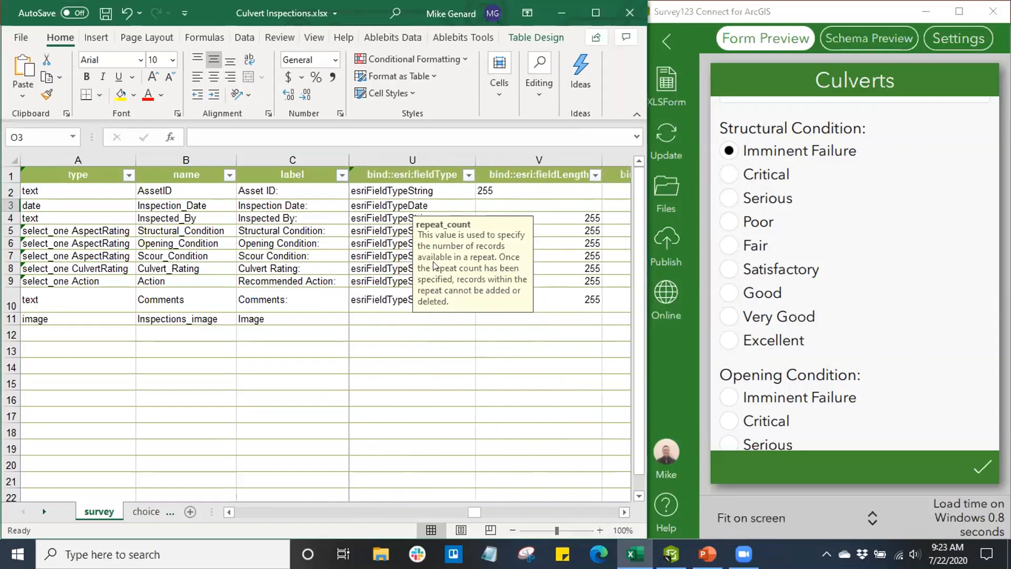
{"action": "left_click", "coordinate": [388, 220]}
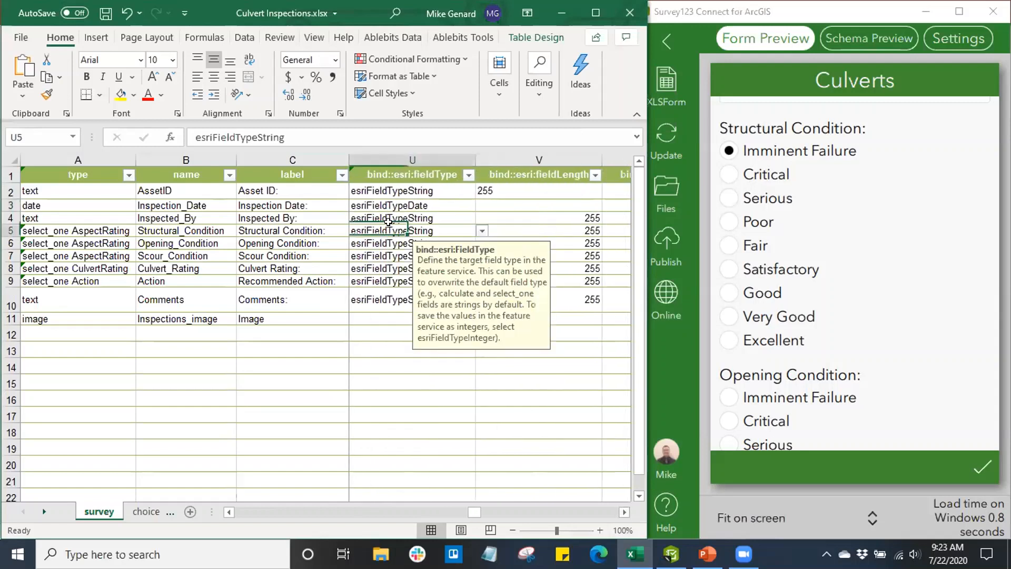
{"action": "left_click", "coordinate": [530, 208]}
{"action": "left_click", "coordinate": [623, 511]}
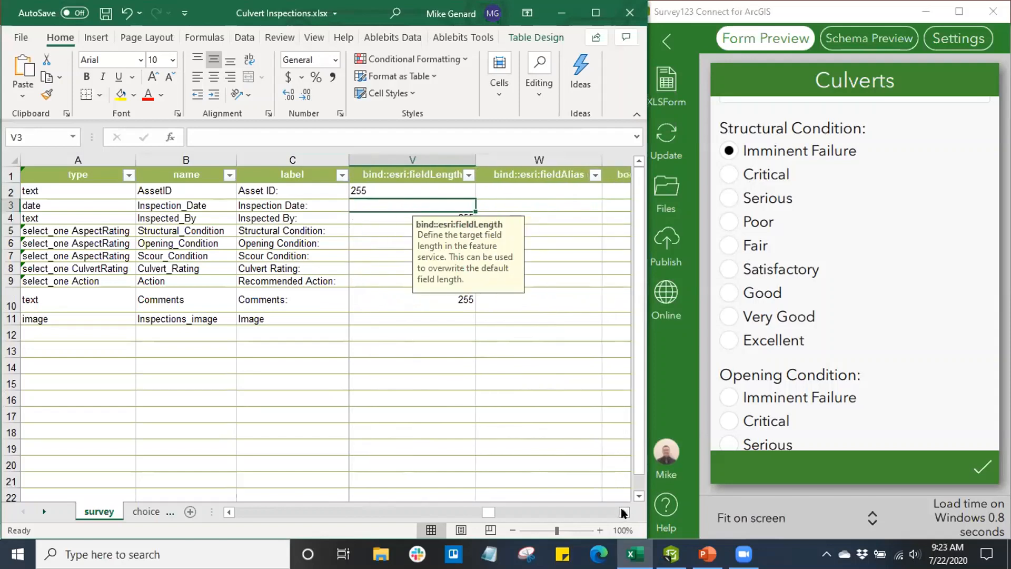
{"action": "left_click", "coordinate": [624, 512]}
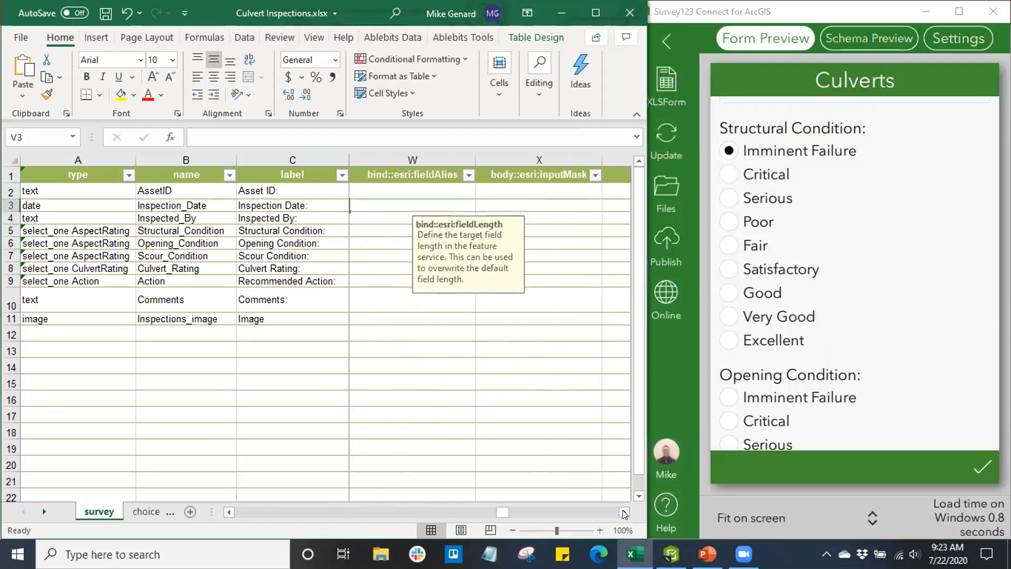
{"action": "left_click", "coordinate": [624, 512]}
{"action": "left_click", "coordinate": [624, 512]}
Return to the hint column and look over the survey sheet's columns from there through default.
{"action": "left_click_drag", "start_coordinate": [531, 511], "coordinate": [246, 505]}
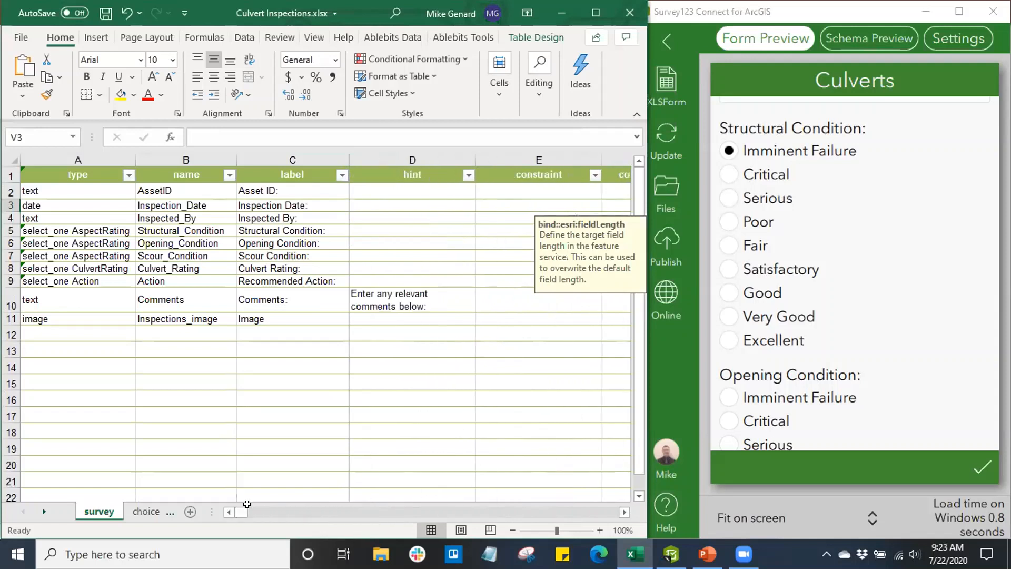
{"action": "left_click", "coordinate": [419, 349]}
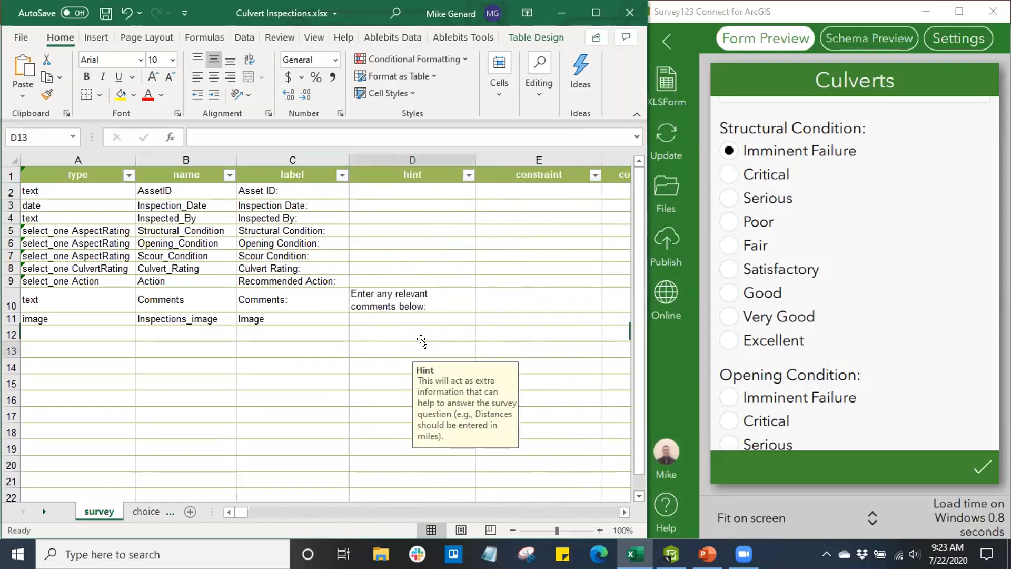
{"action": "left_click", "coordinate": [624, 511]}
{"action": "left_click", "coordinate": [623, 511]}
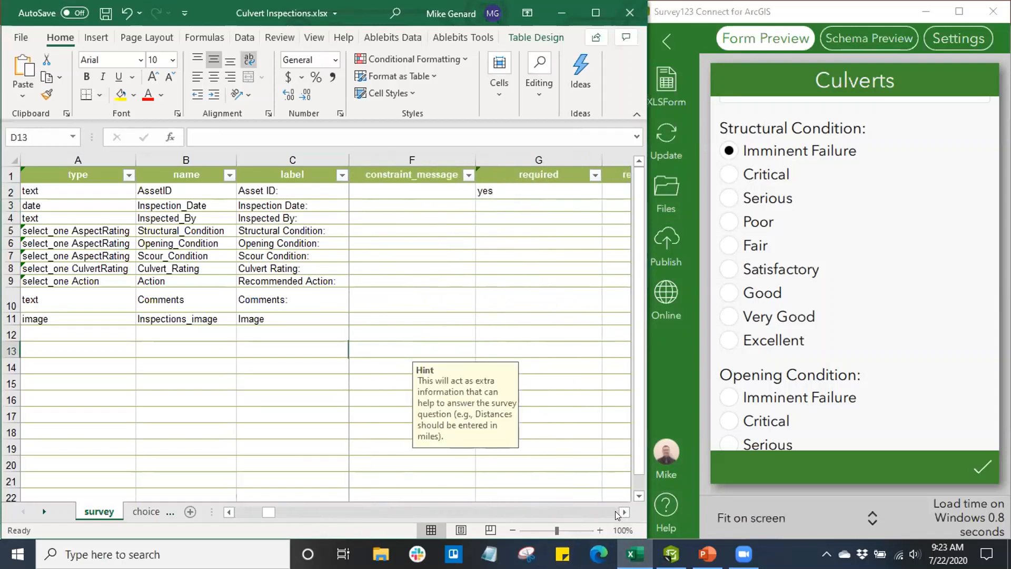
{"action": "left_click", "coordinate": [624, 511]}
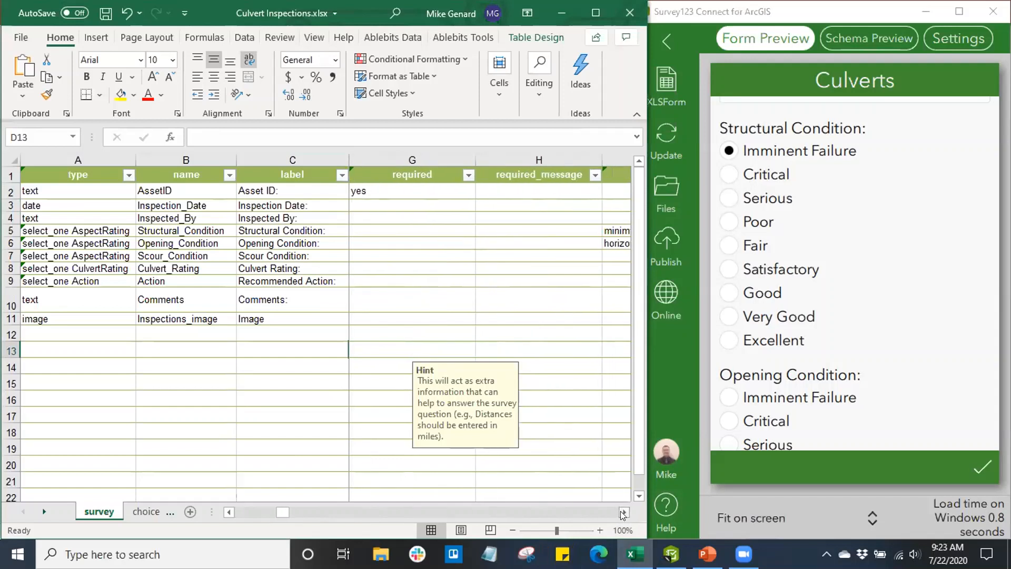
{"action": "left_click", "coordinate": [624, 511]}
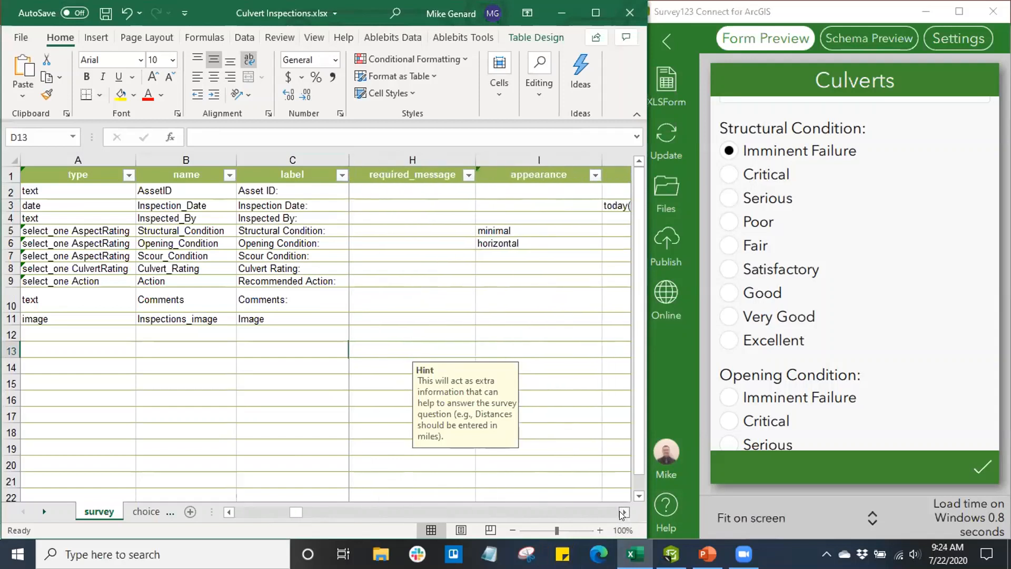
{"action": "left_click", "coordinate": [624, 512]}
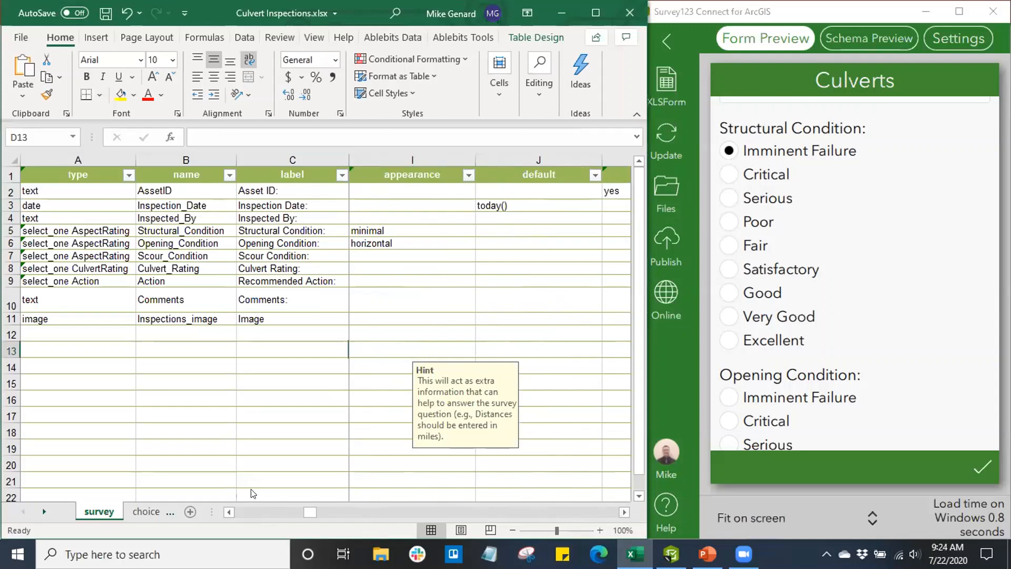
Review the Comments hint, Asset ID's required and readonly values, the two condition appearances and the Inspection Date default.
{"action": "left_click", "coordinate": [229, 508]}
{"action": "left_click", "coordinate": [228, 506]}
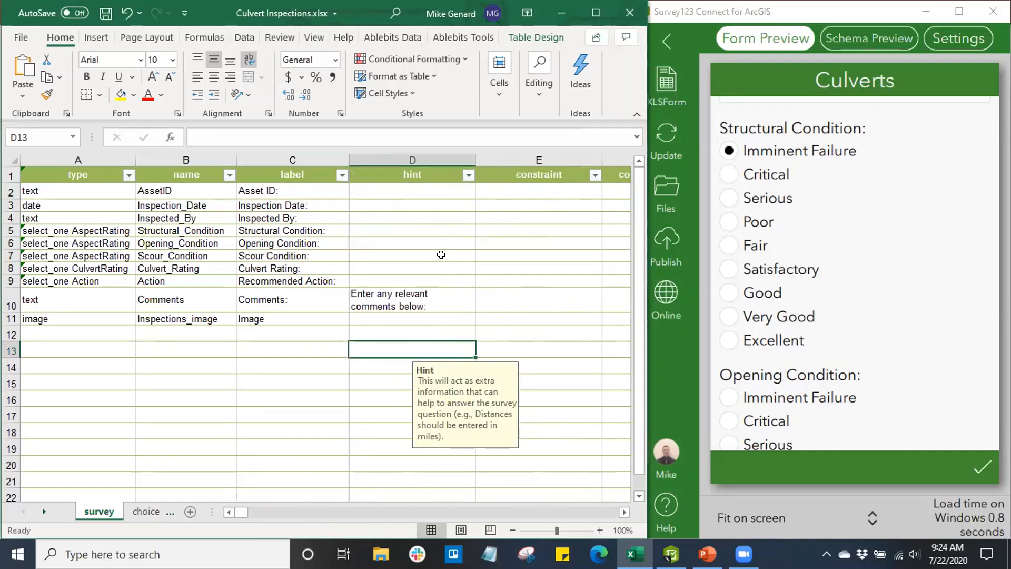
{"action": "left_click", "coordinate": [412, 299]}
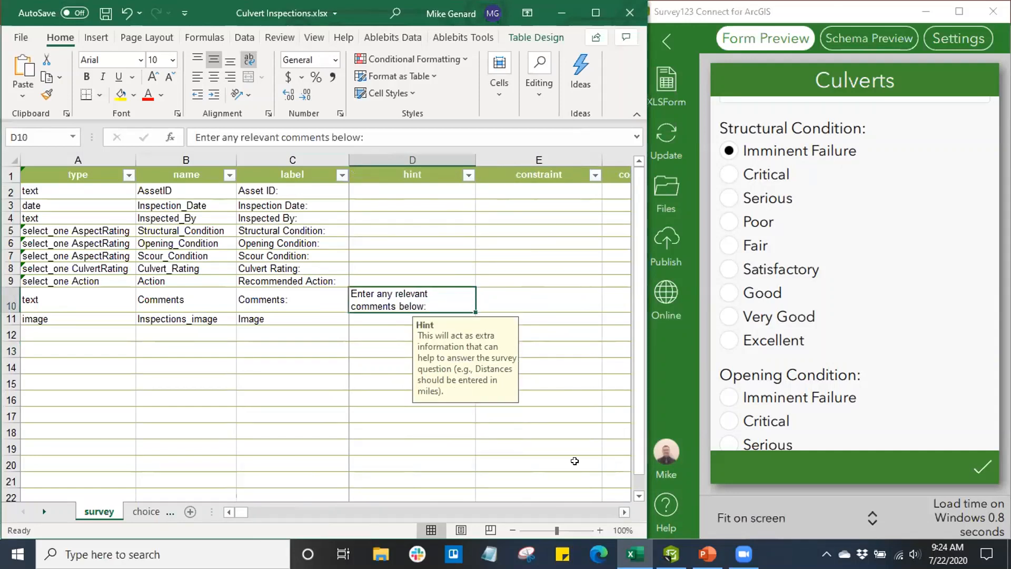
{"action": "left_click", "coordinate": [623, 512]}
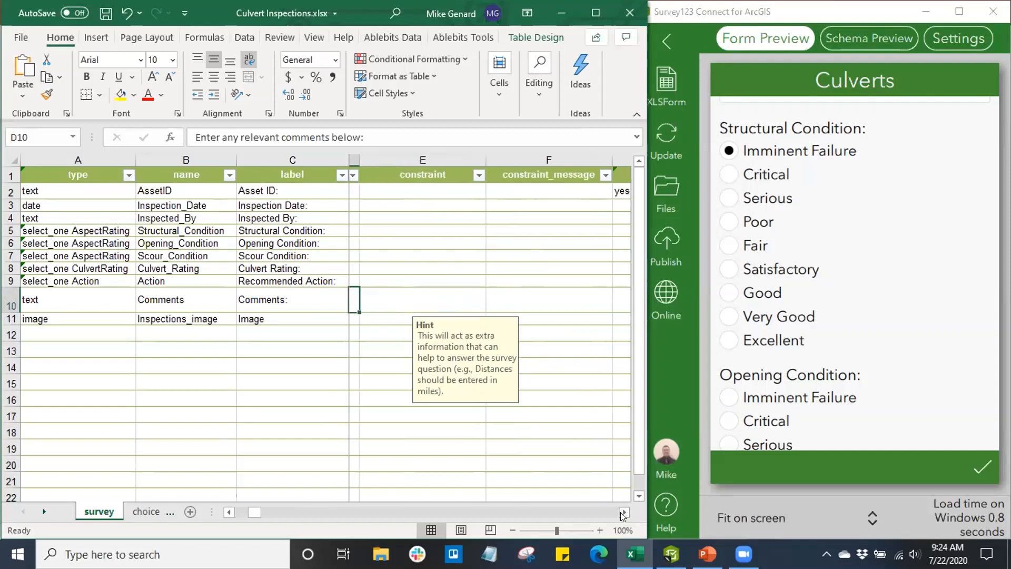
{"action": "left_click", "coordinate": [624, 512]}
{"action": "left_click", "coordinate": [623, 512]}
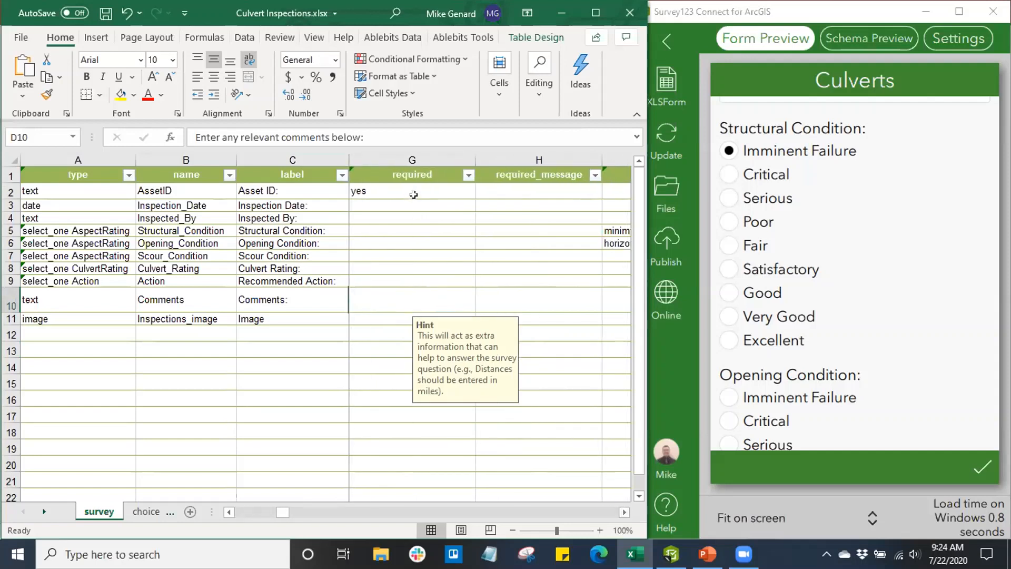
{"action": "left_click", "coordinate": [623, 512]}
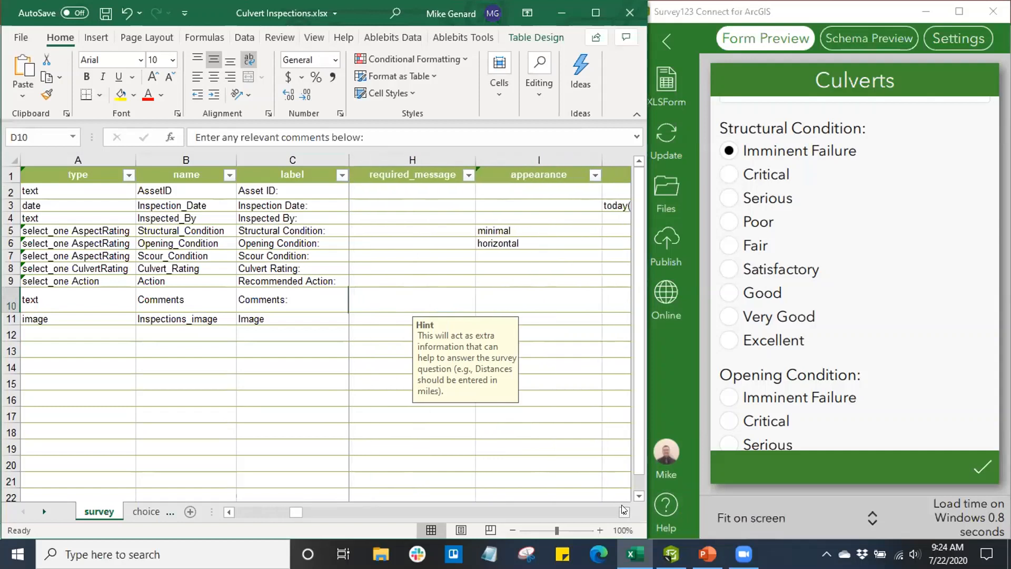
{"action": "left_click", "coordinate": [623, 512]}
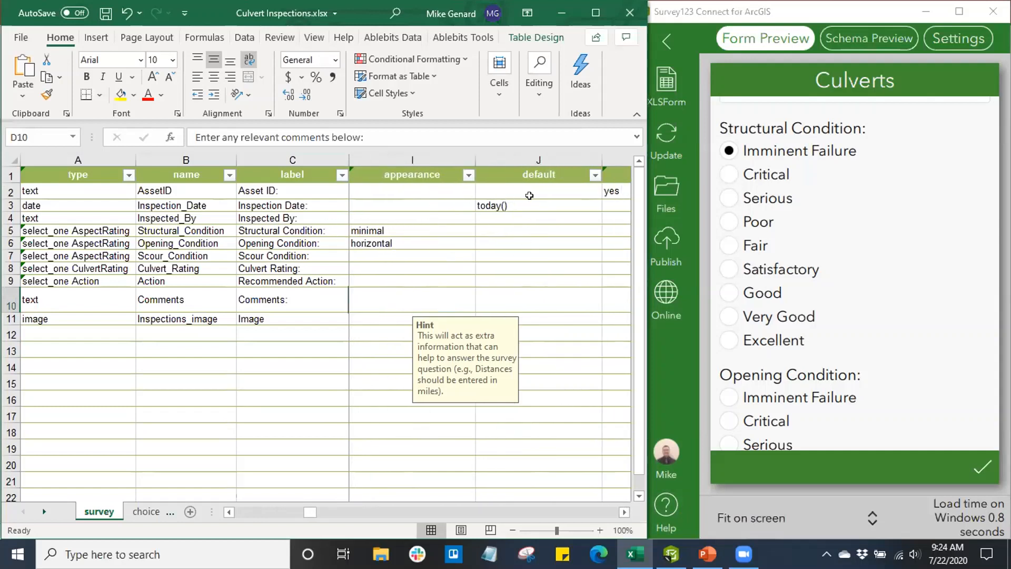
{"action": "left_click", "coordinate": [623, 512]}
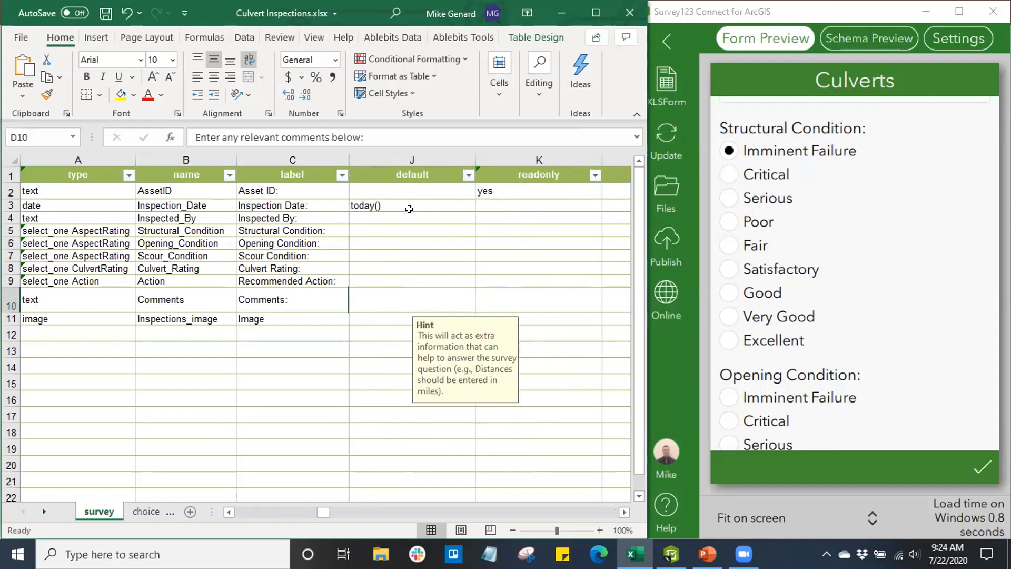
{"action": "left_click", "coordinate": [495, 192]}
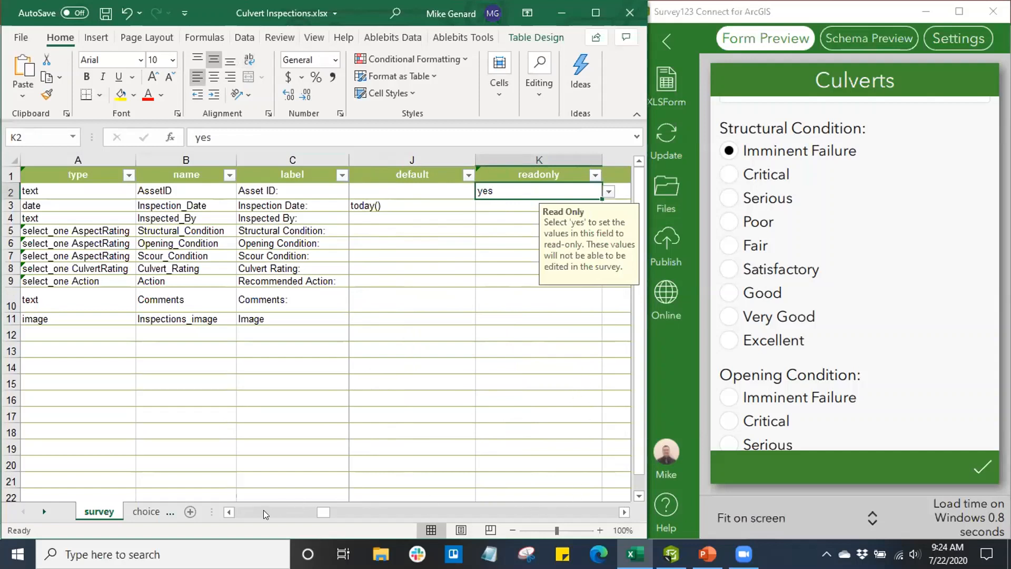
Save the Culvert Inspections workbook so the form preview picks up the configured survey columns.
{"action": "left_click_drag", "start_coordinate": [319, 508], "coordinate": [235, 510]}
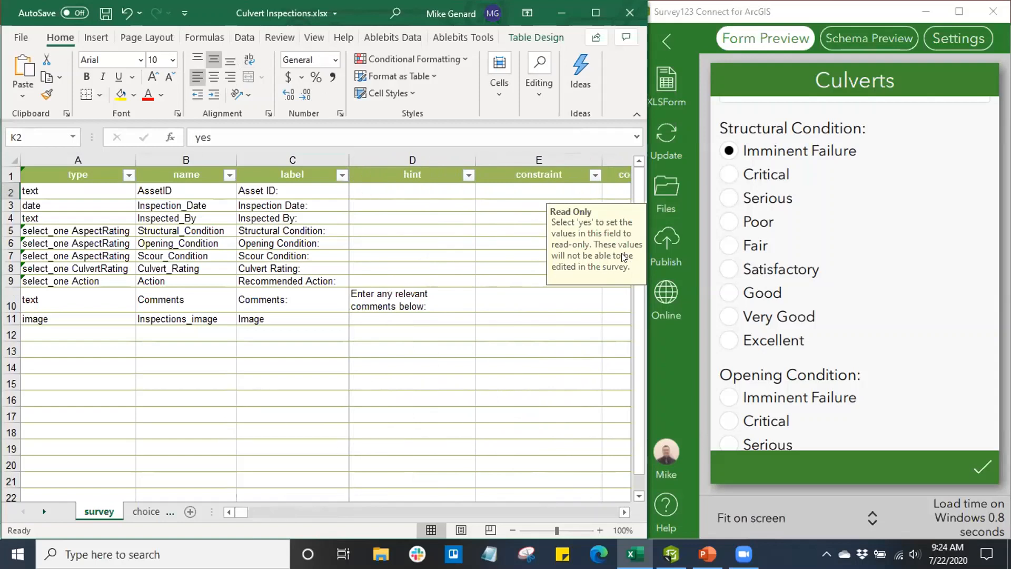
{"action": "scroll", "coordinate": [833, 89], "scroll_direction": "up", "scroll_amount": 5}
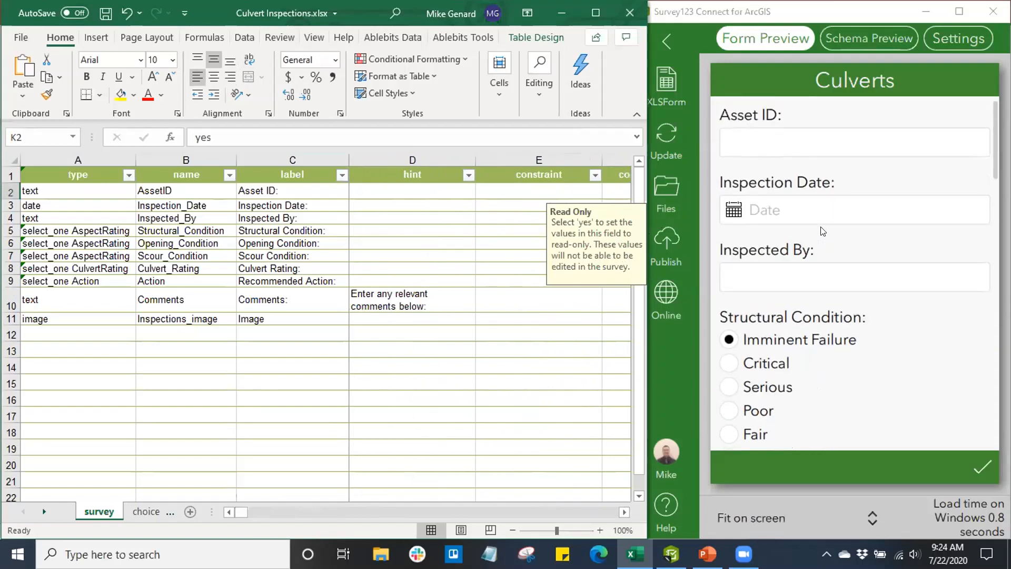
{"action": "left_click", "coordinate": [103, 16]}
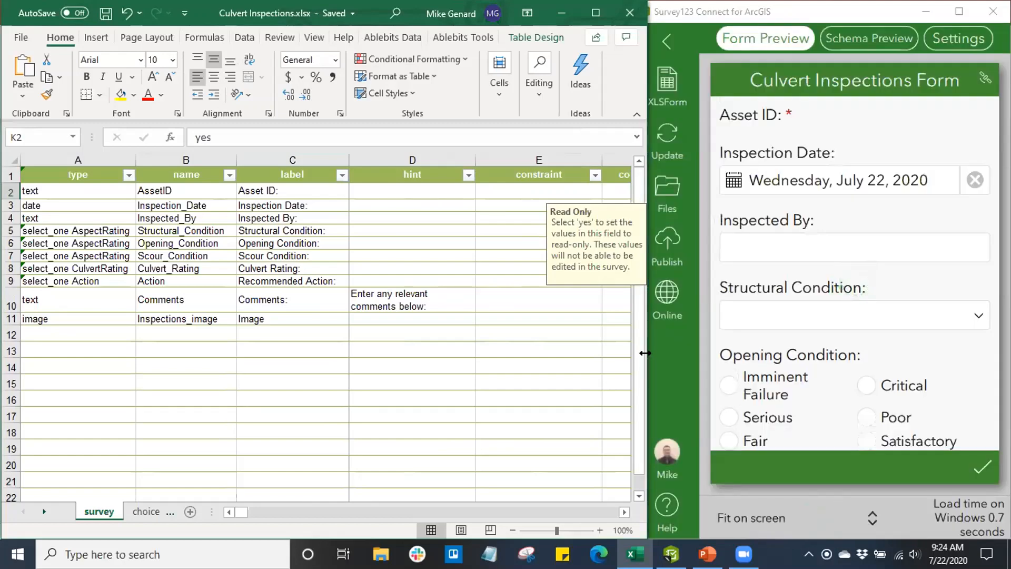
Narrow the workbook window and widen the Survey123 Connect window to give the form preview more room.
{"action": "left_click_drag", "start_coordinate": [645, 352], "coordinate": [625, 335]}
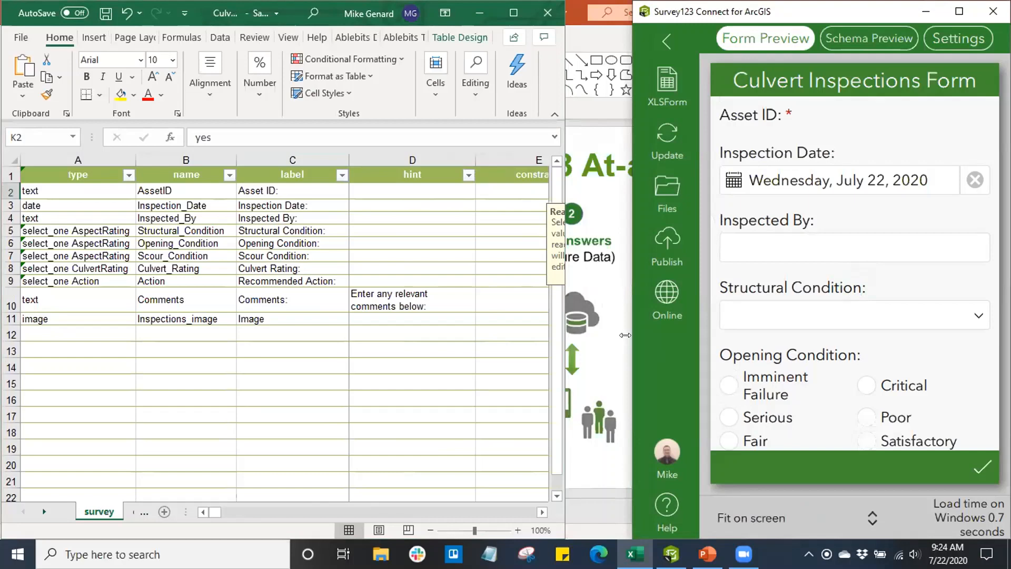
{"action": "left_click_drag", "start_coordinate": [625, 335], "coordinate": [353, 301]}
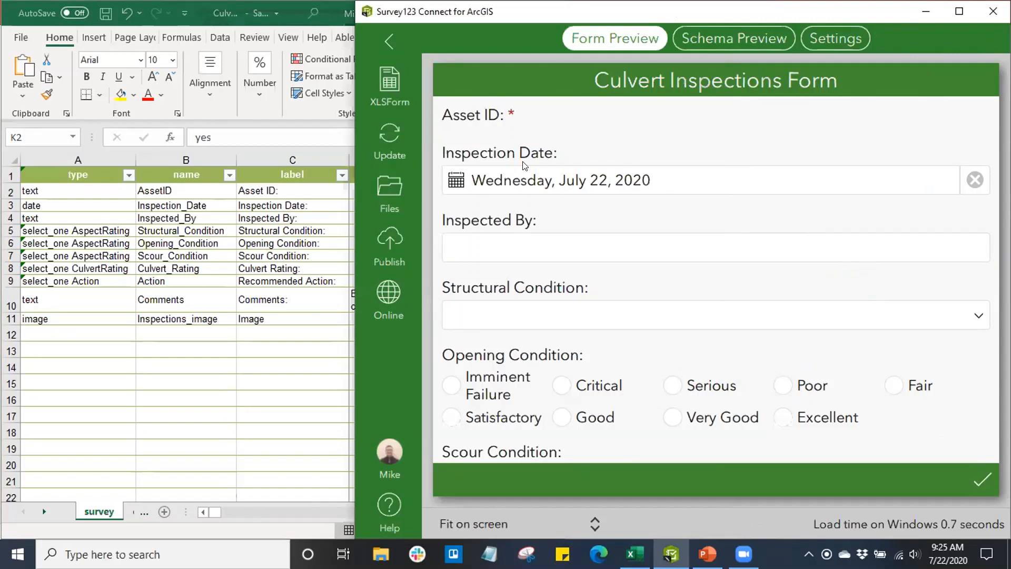
Fill in the Inspected By question of the form preview with the inspector's initials.
{"action": "left_click", "coordinate": [702, 248]}
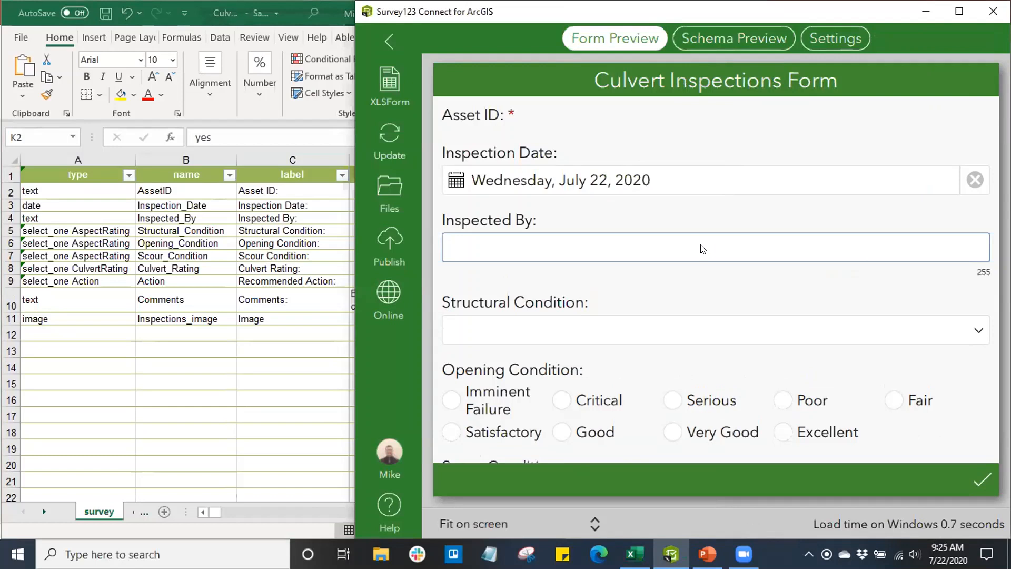
{"action": "scroll", "coordinate": [702, 248], "scroll_direction": "down", "scroll_amount": 2}
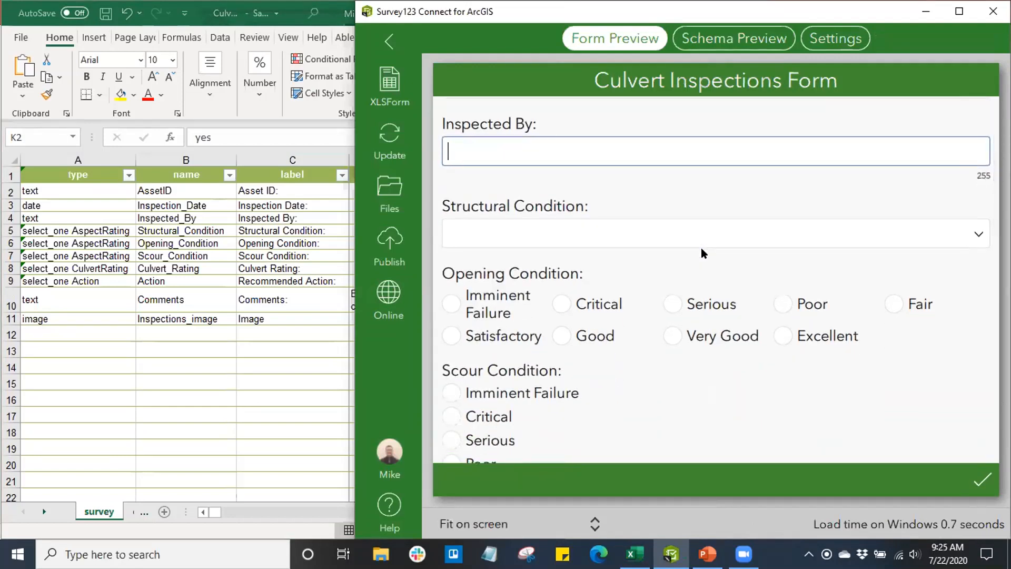
{"action": "type", "text": "MJG"}
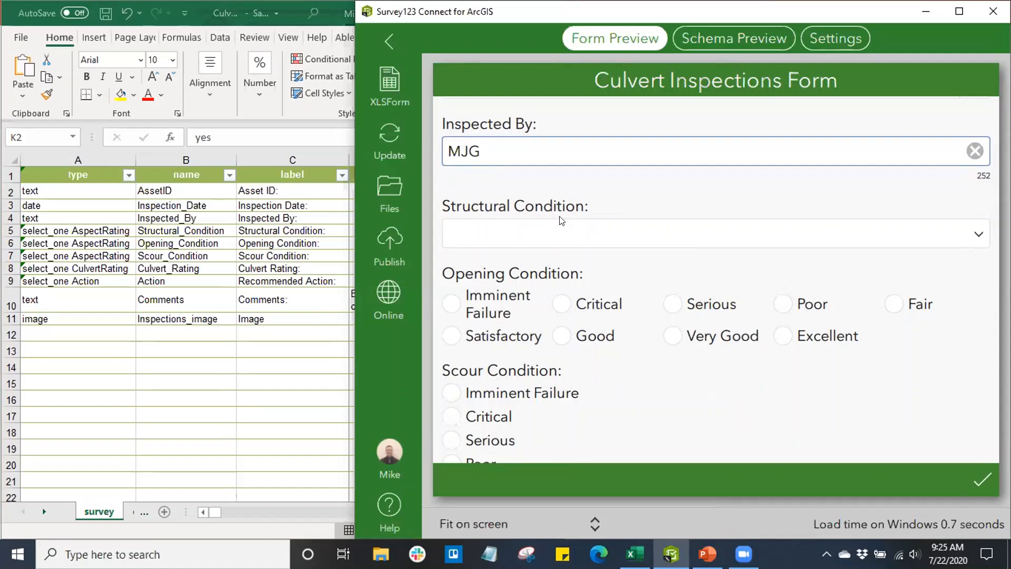
Look through the choices in the Structural Condition dropdown and compare its layout with the Opening and Scour Condition questions, leaving the dropdown collapsed.
{"action": "scroll", "coordinate": [564, 224], "scroll_direction": "down", "scroll_amount": 2}
{"action": "scroll", "coordinate": [563, 224], "scroll_direction": "down", "scroll_amount": 3}
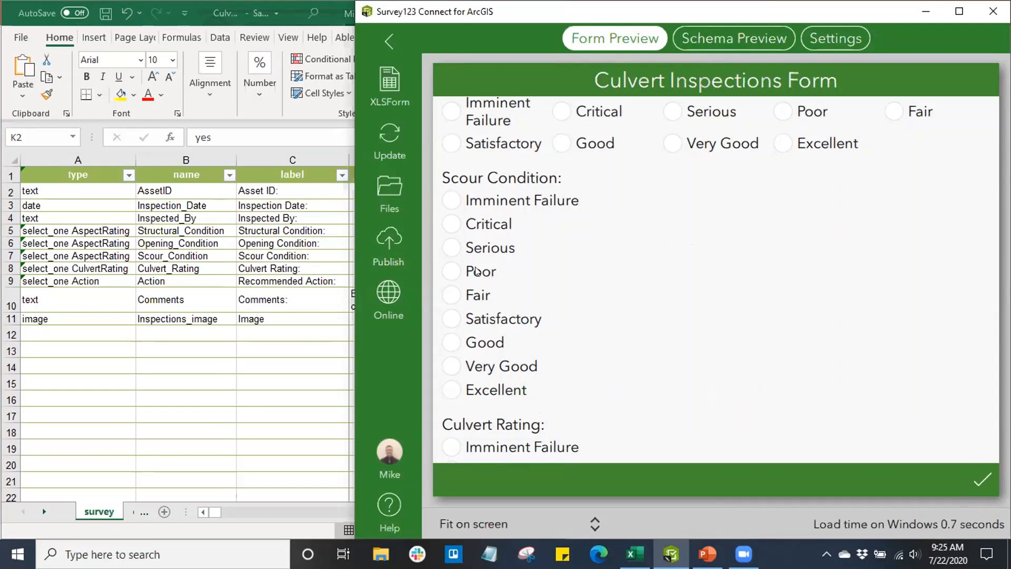
{"action": "scroll", "coordinate": [480, 388], "scroll_direction": "up", "scroll_amount": 3}
{"action": "scroll", "coordinate": [480, 388], "scroll_direction": "up", "scroll_amount": 3}
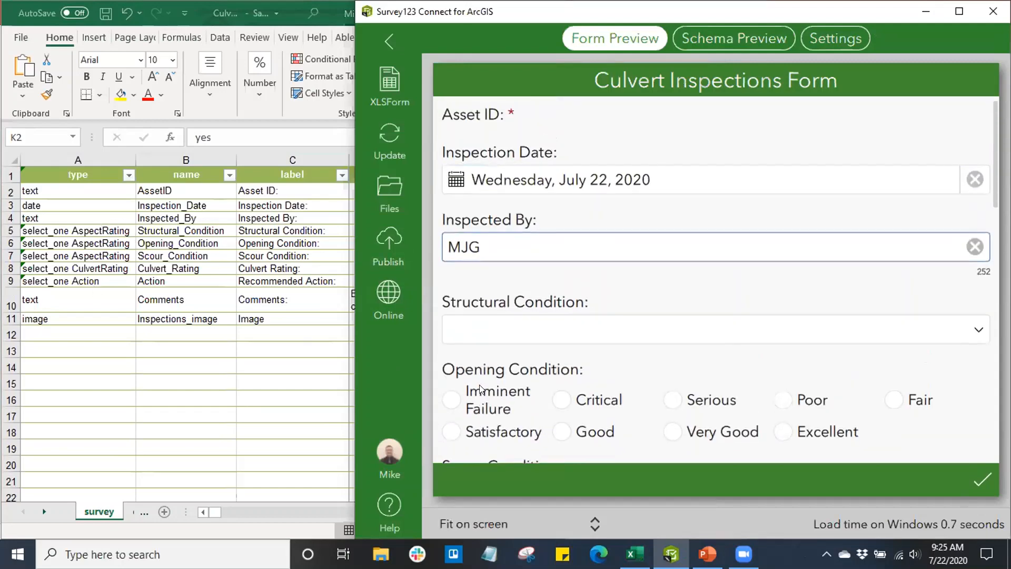
{"action": "left_click", "coordinate": [976, 330]}
{"action": "scroll", "coordinate": [837, 387], "scroll_direction": "down", "scroll_amount": 3}
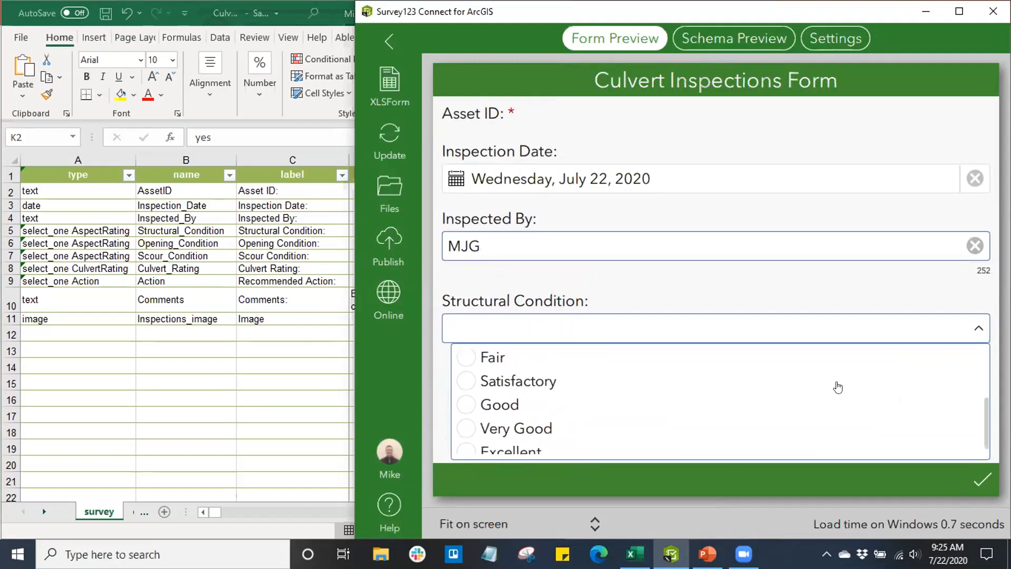
{"action": "scroll", "coordinate": [879, 387], "scroll_direction": "up", "scroll_amount": 3}
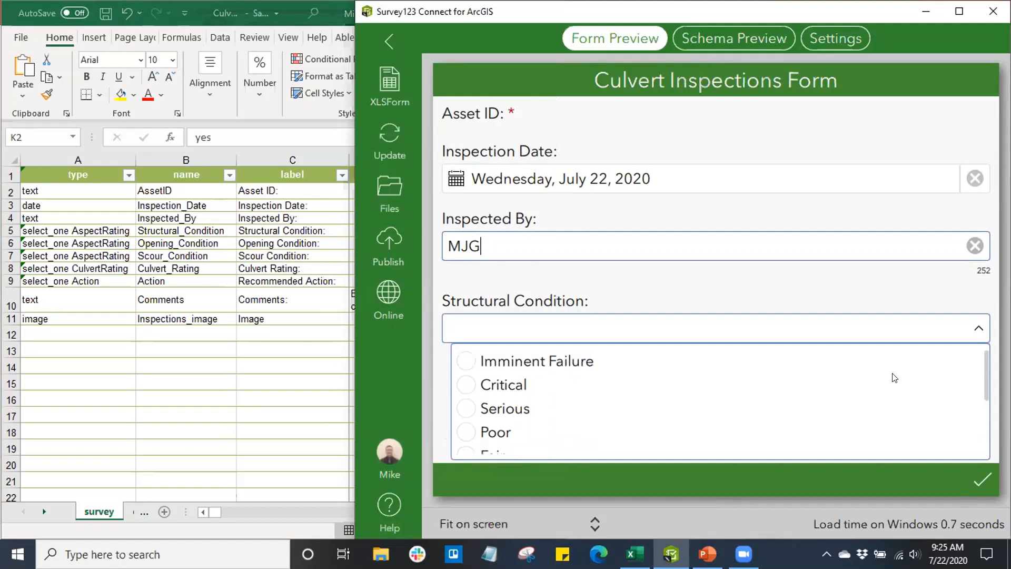
{"action": "left_click", "coordinate": [977, 329]}
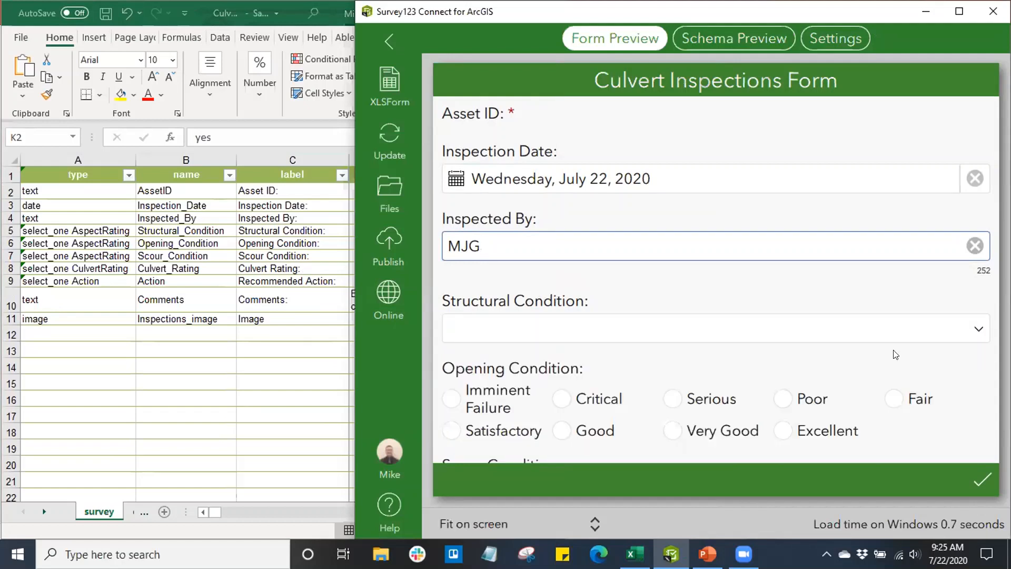
{"action": "scroll", "coordinate": [976, 328], "scroll_direction": "down", "scroll_amount": 2}
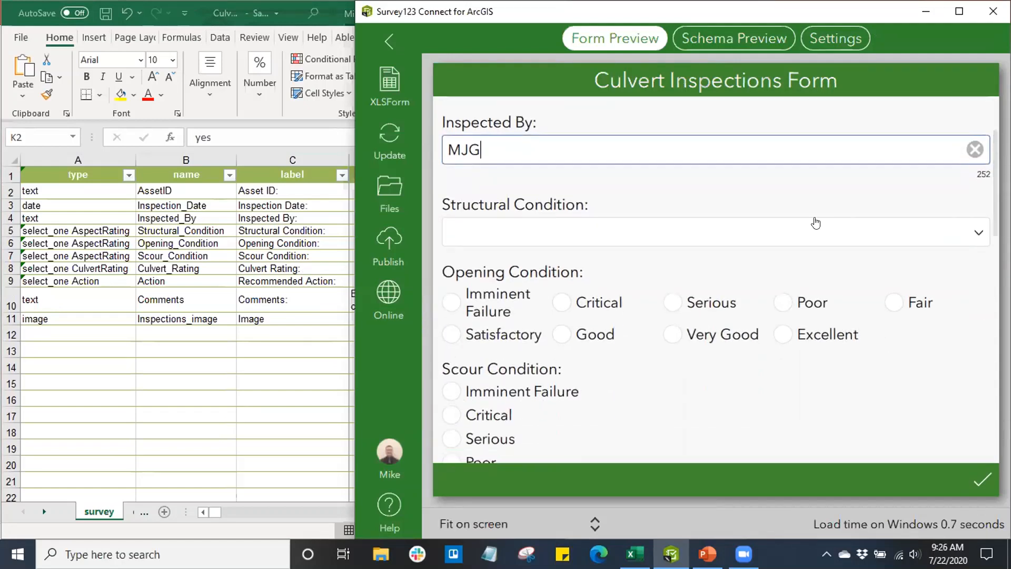
{"action": "left_click", "coordinate": [978, 233]}
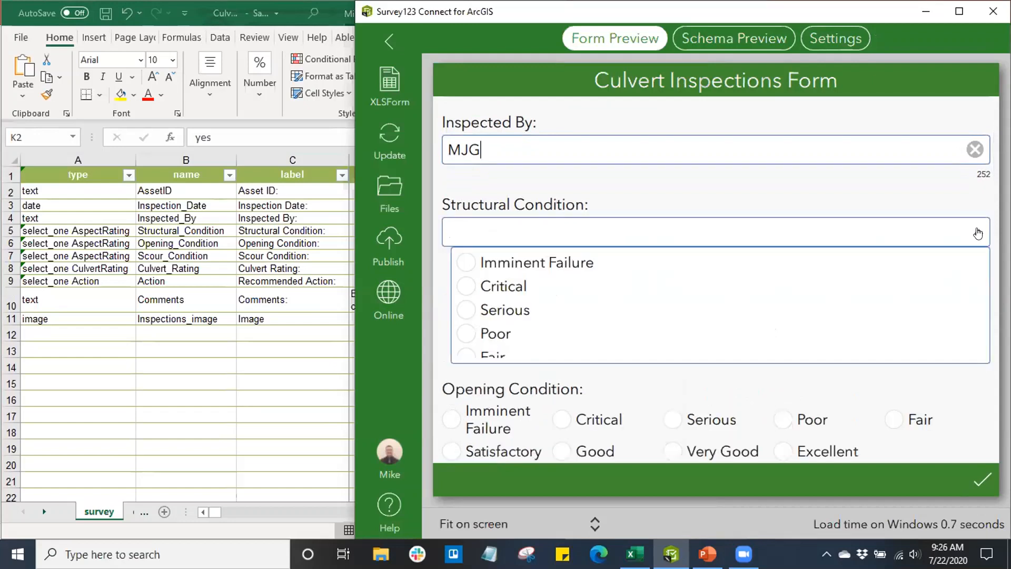
{"action": "scroll", "coordinate": [852, 294], "scroll_direction": "down", "scroll_amount": 1}
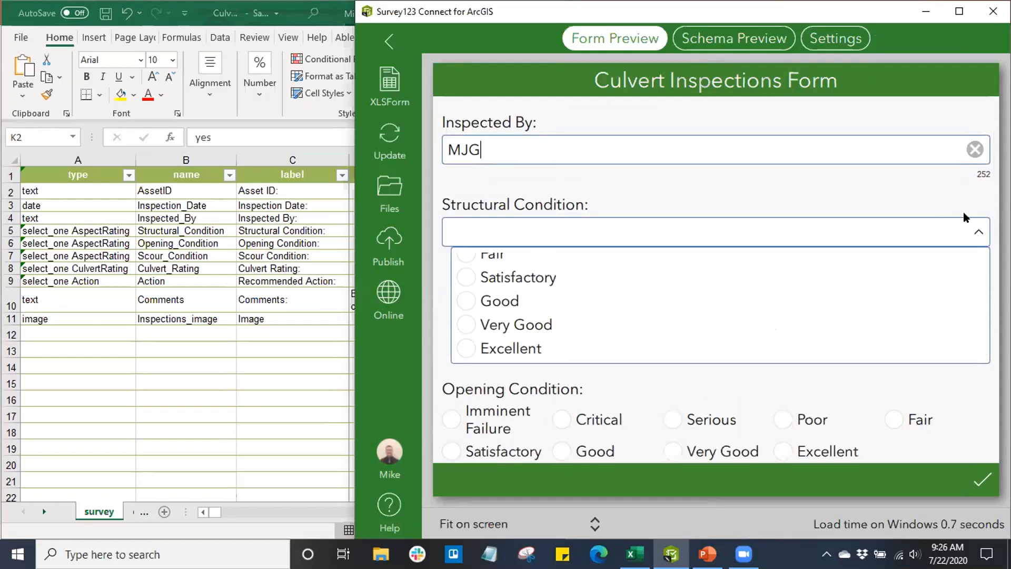
{"action": "left_click", "coordinate": [976, 230]}
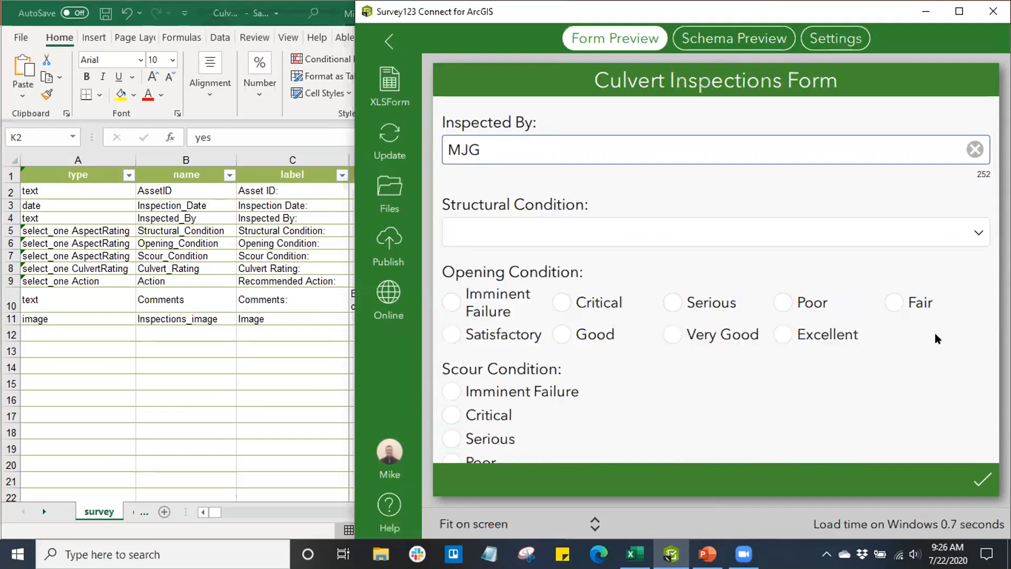
Examine the Opening and Scour Condition choice layouts and the remaining questions down to the Comments field and its hint.
{"action": "scroll", "coordinate": [892, 343], "scroll_direction": "down", "scroll_amount": 2}
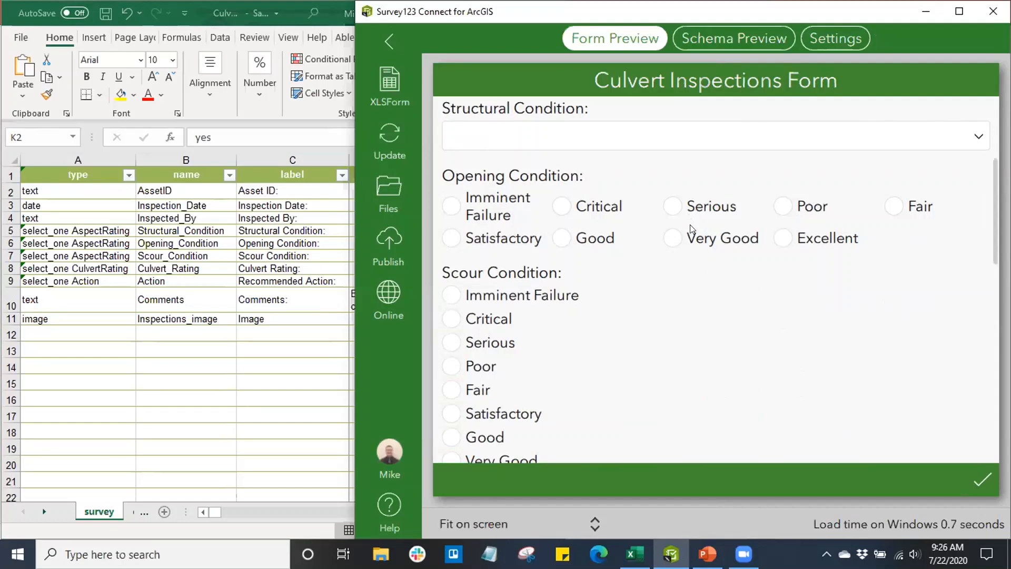
{"action": "scroll", "coordinate": [691, 218], "scroll_direction": "down", "scroll_amount": 2}
{"action": "scroll", "coordinate": [692, 232], "scroll_direction": "up", "scroll_amount": 2}
{"action": "scroll", "coordinate": [693, 229], "scroll_direction": "down", "scroll_amount": 8}
{"action": "scroll", "coordinate": [693, 232], "scroll_direction": "down", "scroll_amount": 5}
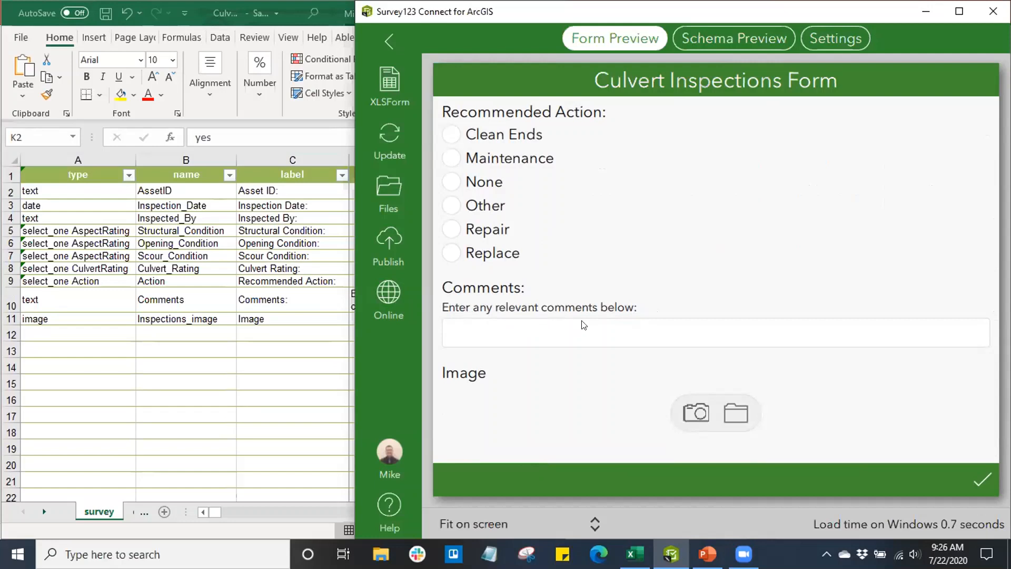
{"action": "left_click", "coordinate": [588, 337]}
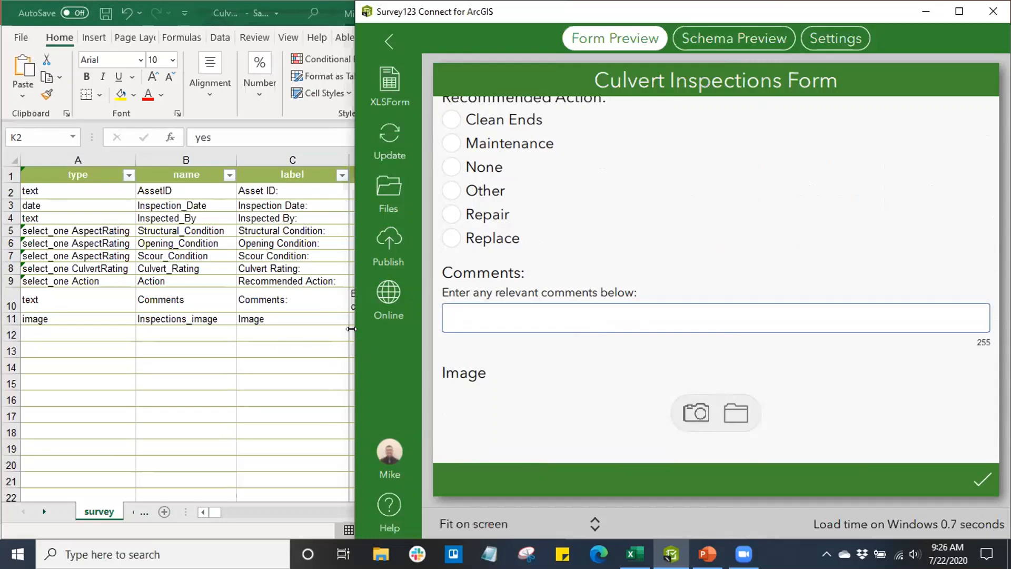
Narrow the Survey123 Connect window to uncover more of the workbook and return to the start of the form preview.
{"action": "left_click_drag", "start_coordinate": [351, 328], "coordinate": [561, 340]}
{"action": "scroll", "coordinate": [787, 326], "scroll_direction": "up", "scroll_amount": 5}
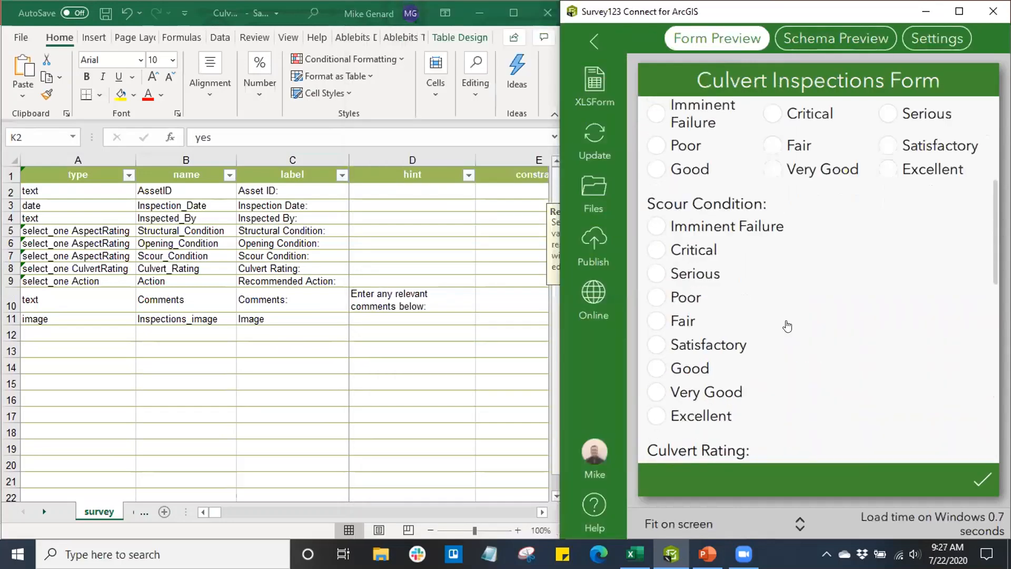
{"action": "scroll", "coordinate": [787, 326], "scroll_direction": "up", "scroll_amount": 4}
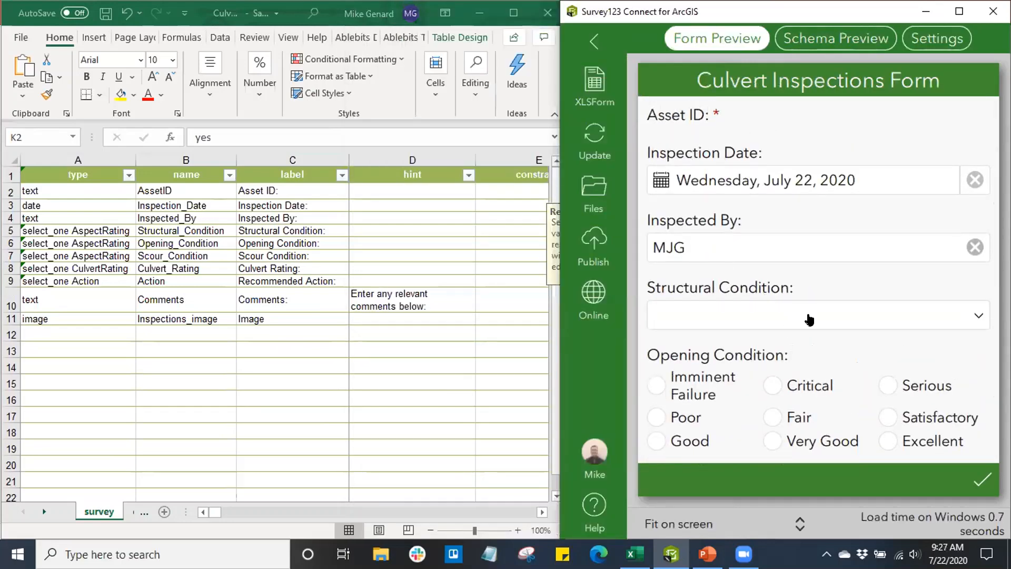
Publish the updated Culvert Inspections survey and close the publishing dialog.
{"action": "left_click", "coordinate": [595, 249]}
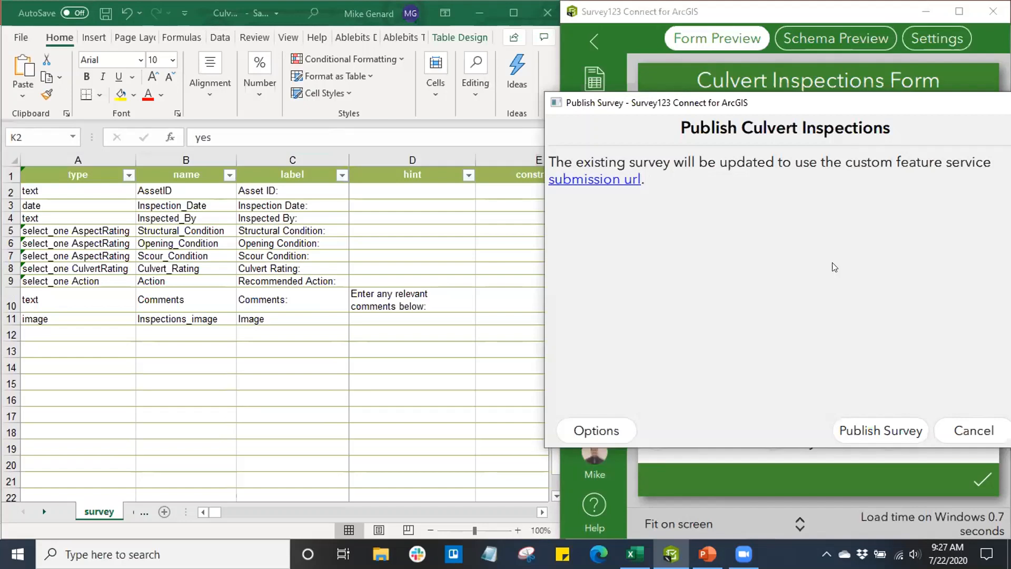
{"action": "left_click", "coordinate": [887, 433]}
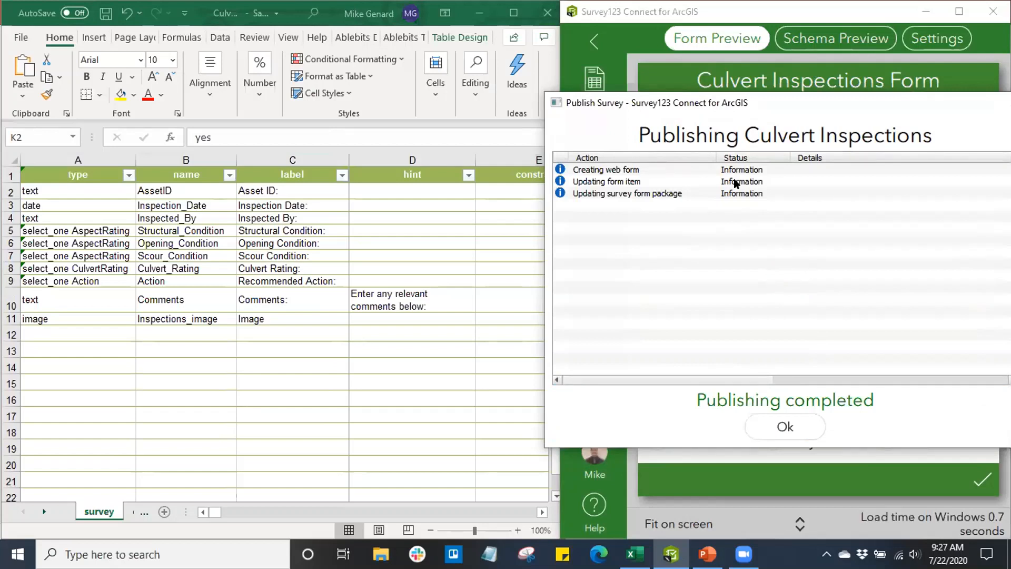
{"action": "left_click", "coordinate": [777, 430]}
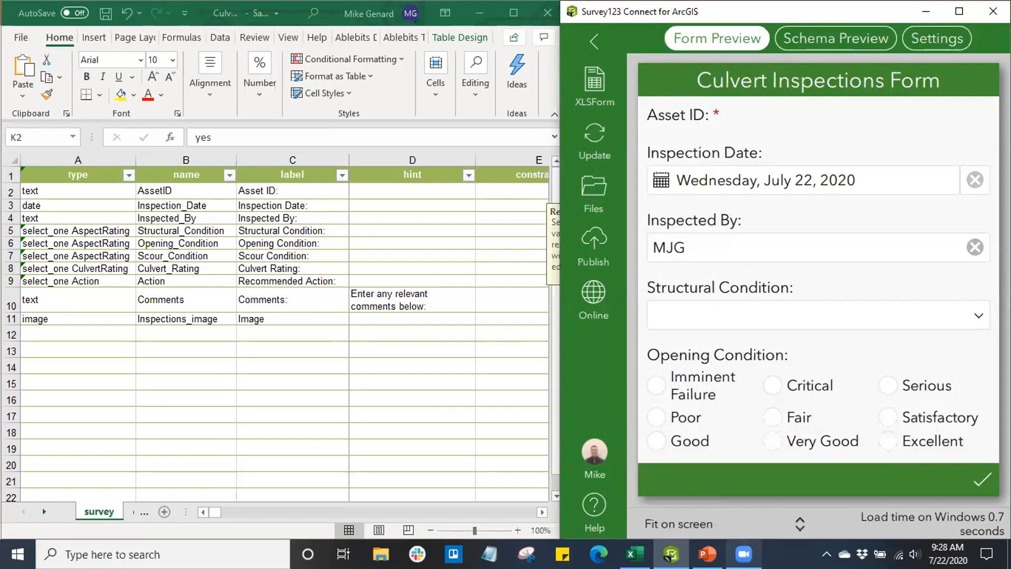
{"action": "mouse_move", "coordinate": [743, 554]}
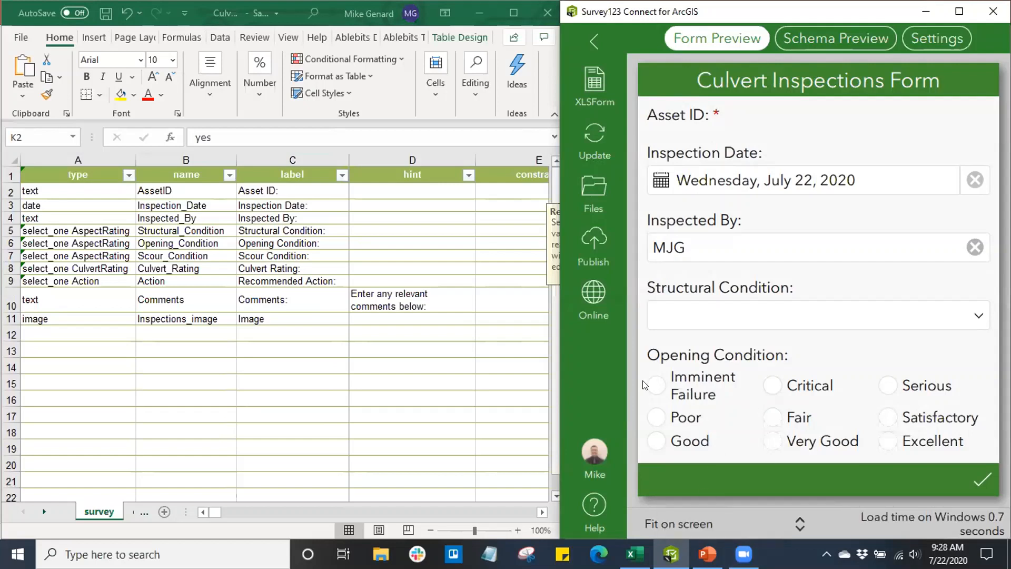